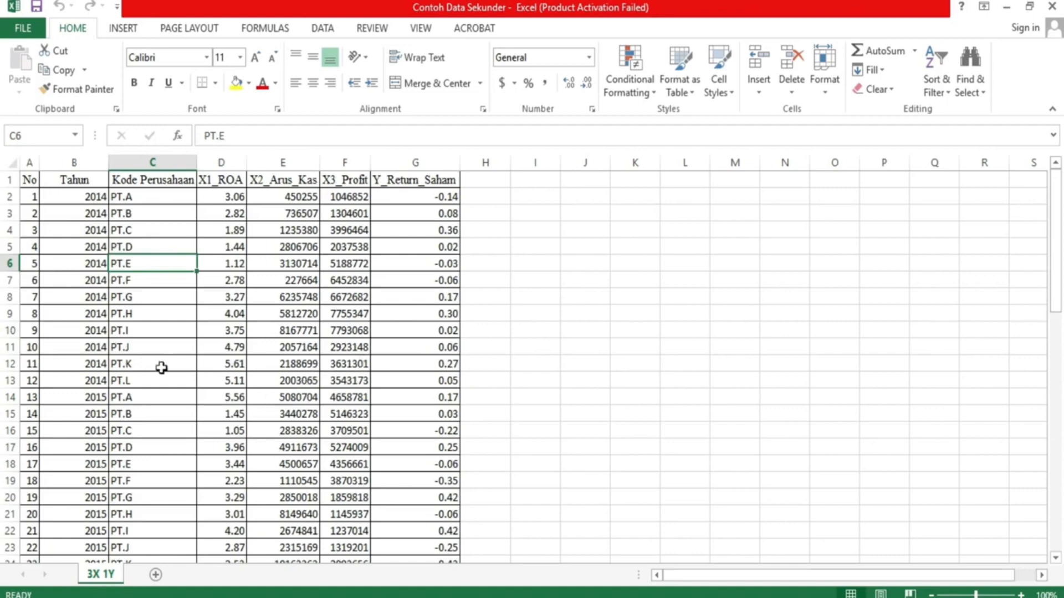
# Examine the 3X 1Y worksheet's numbered rows, sample years and company codes from the first record to the last.
pyautogui.scroll(-17, 64, 264)
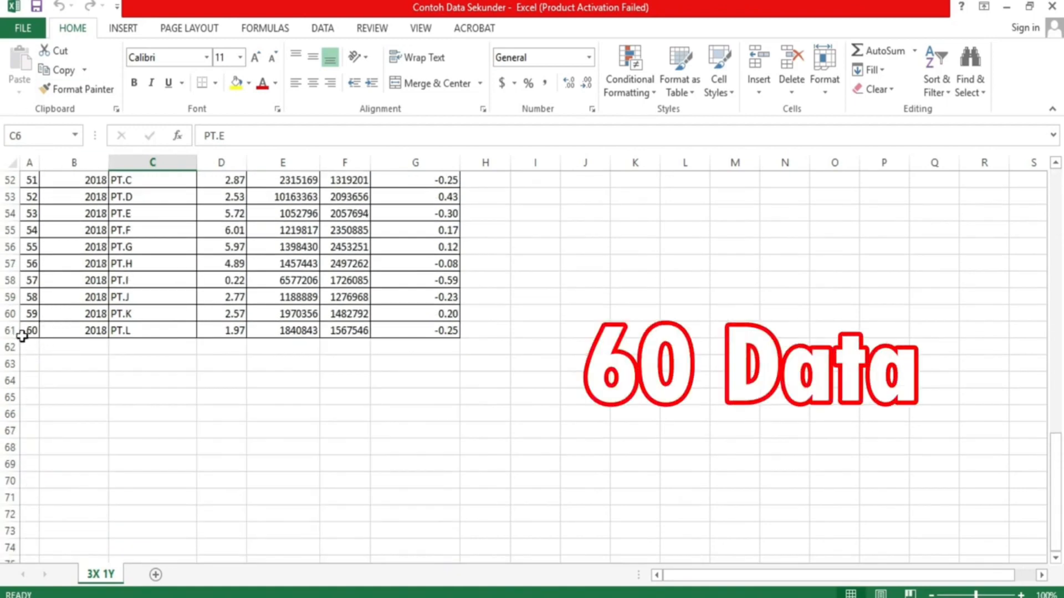
pyautogui.scroll(17, 178, 327)
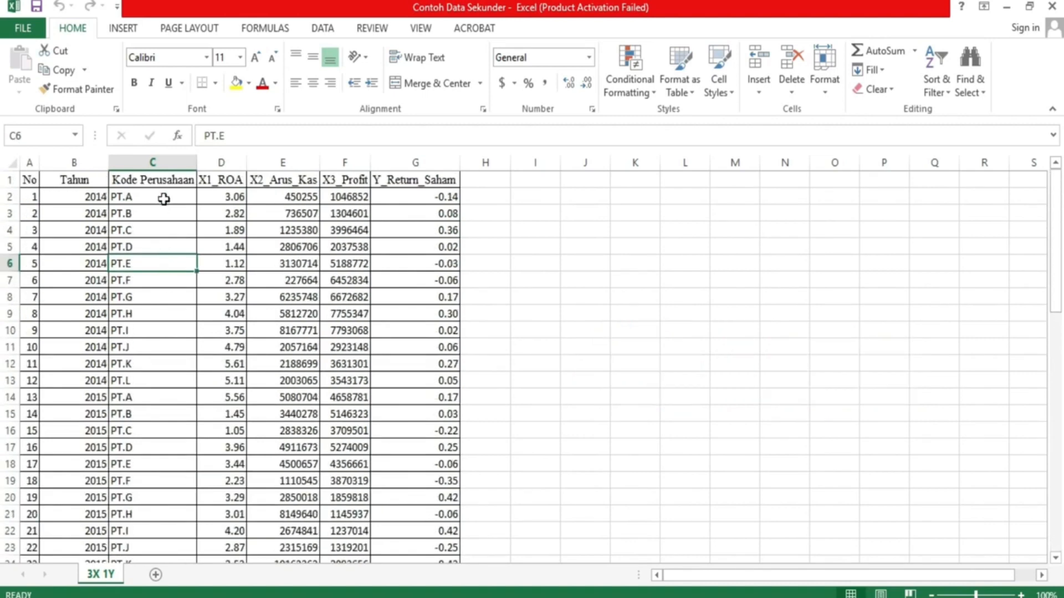
pyautogui.moveTo(162, 199); pyautogui.dragTo(173, 377)
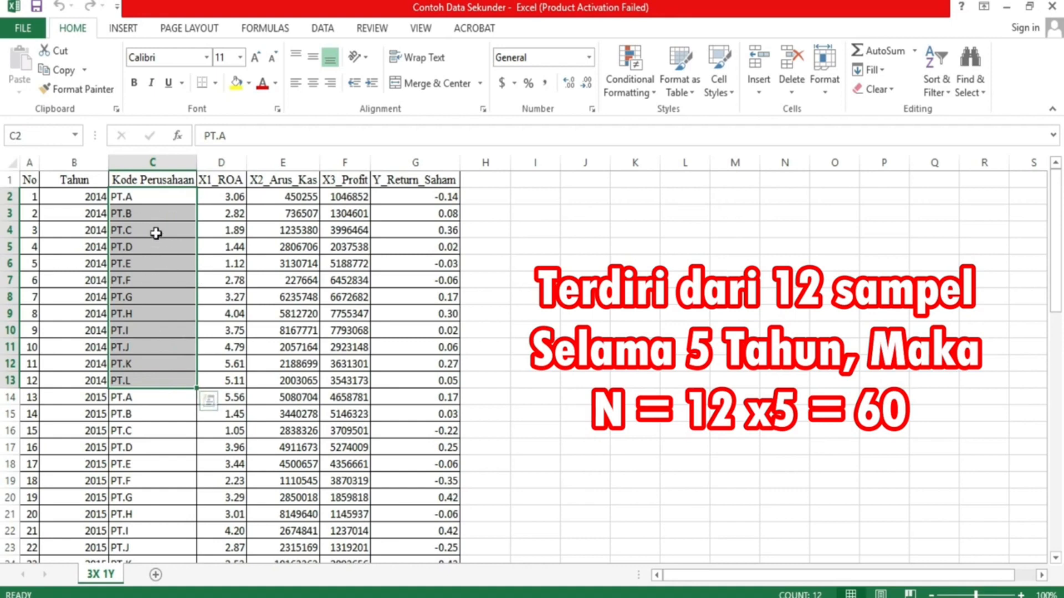
pyautogui.click(84, 195)
pyautogui.moveTo(85, 195); pyautogui.dragTo(111, 380)
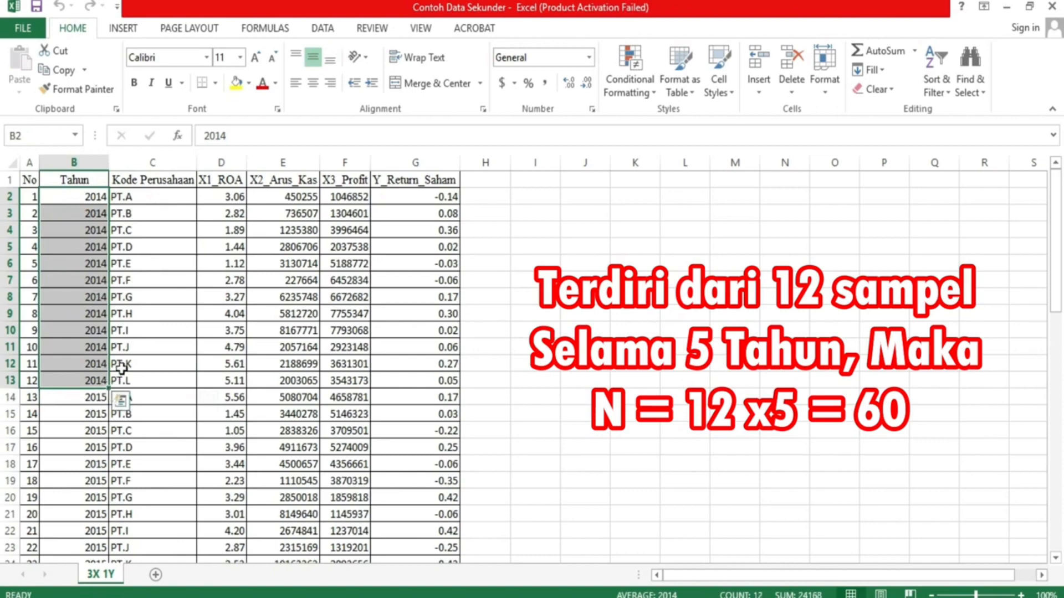
pyautogui.scroll(-13, 111, 377)
pyautogui.scroll(13, 110, 380)
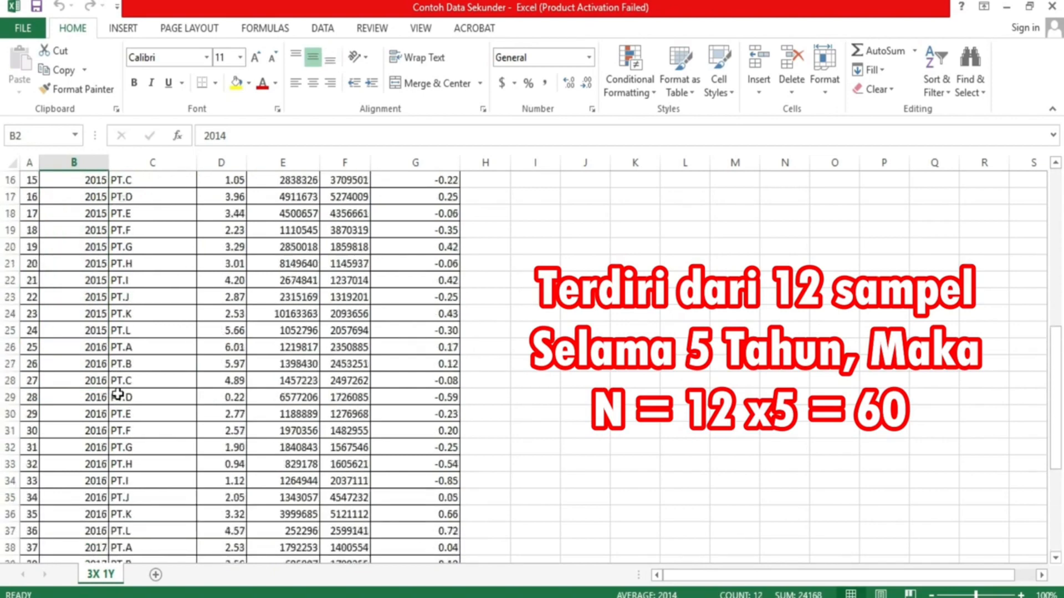
pyautogui.click(158, 197)
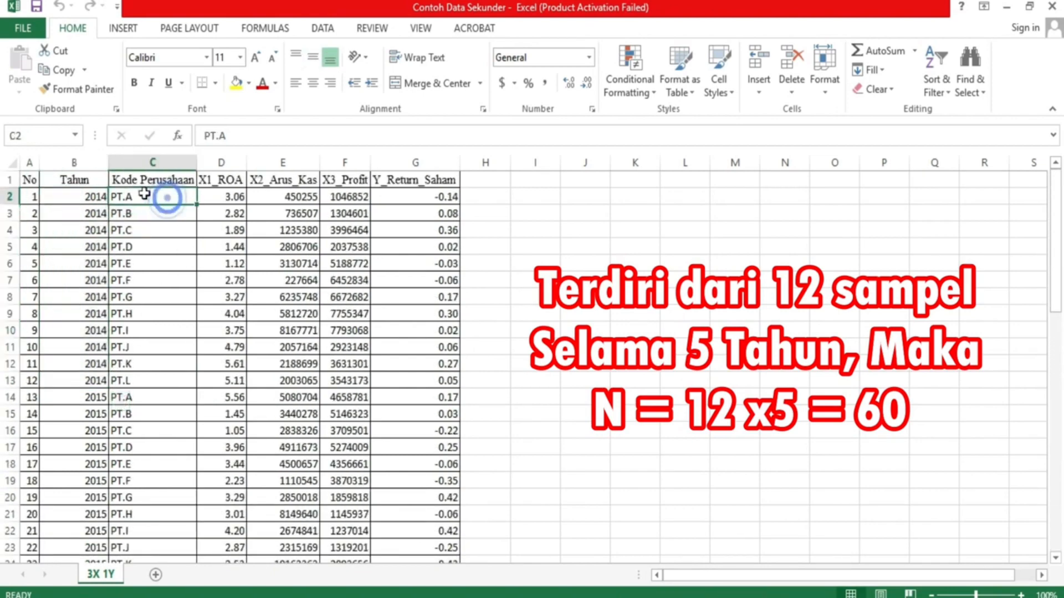
pyautogui.click(81, 195)
pyautogui.scroll(-15, 111, 296)
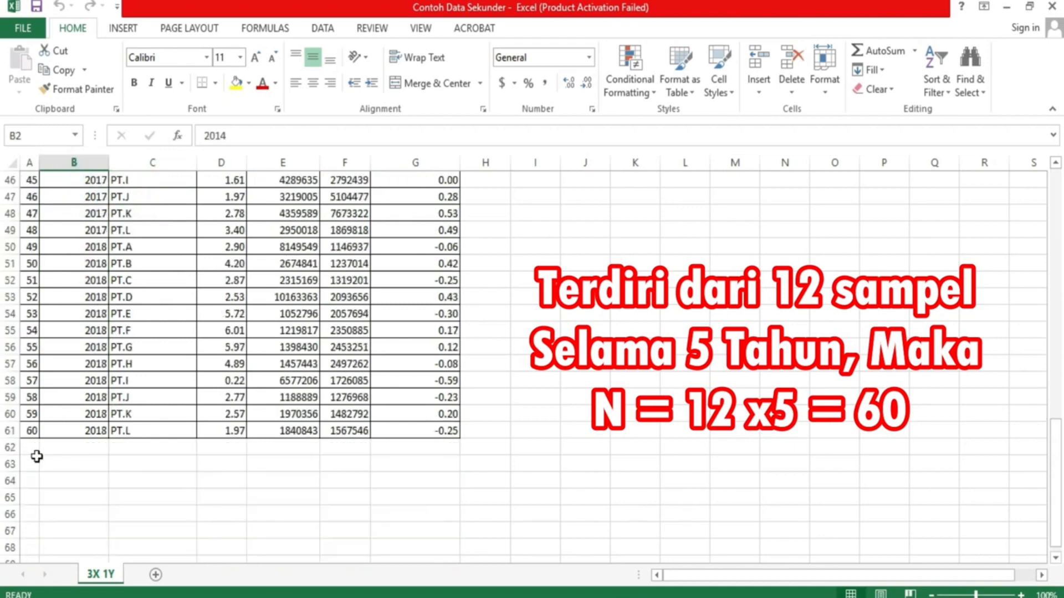
pyautogui.scroll(9, 39, 437)
pyautogui.scroll(6, 96, 431)
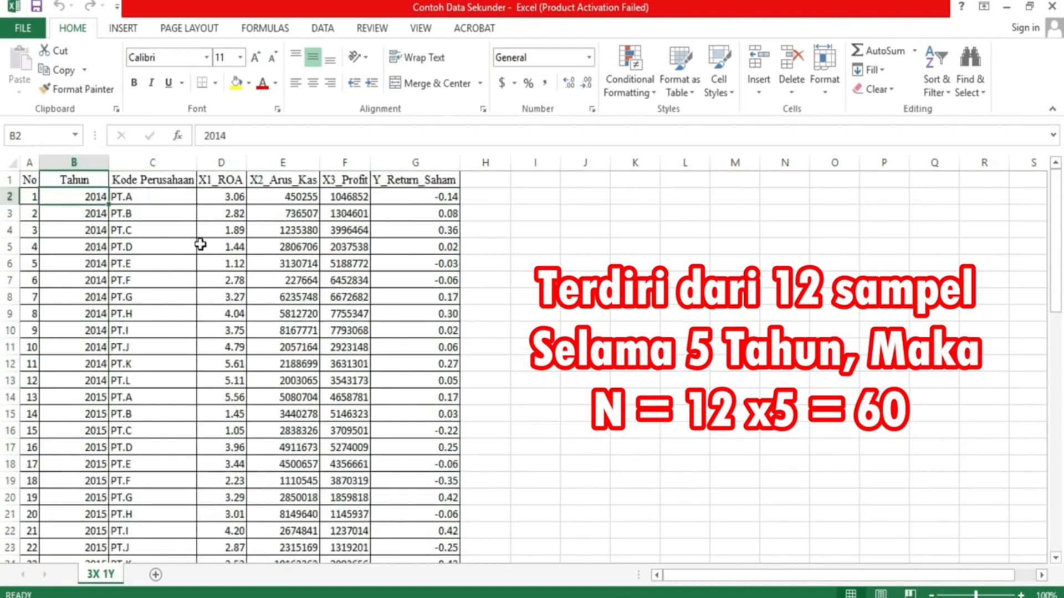
# Review the X1_ROA, X2_Arus_Kas, X3_Profit and Y_Return_Saham variable columns in the worksheet.
pyautogui.click(217, 178)
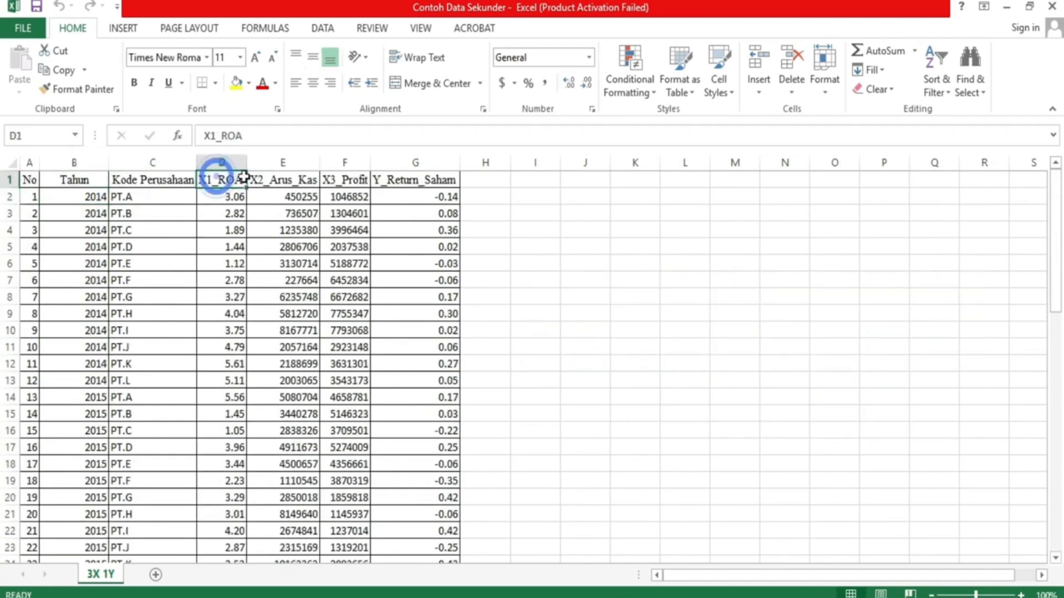
pyautogui.click(336, 177)
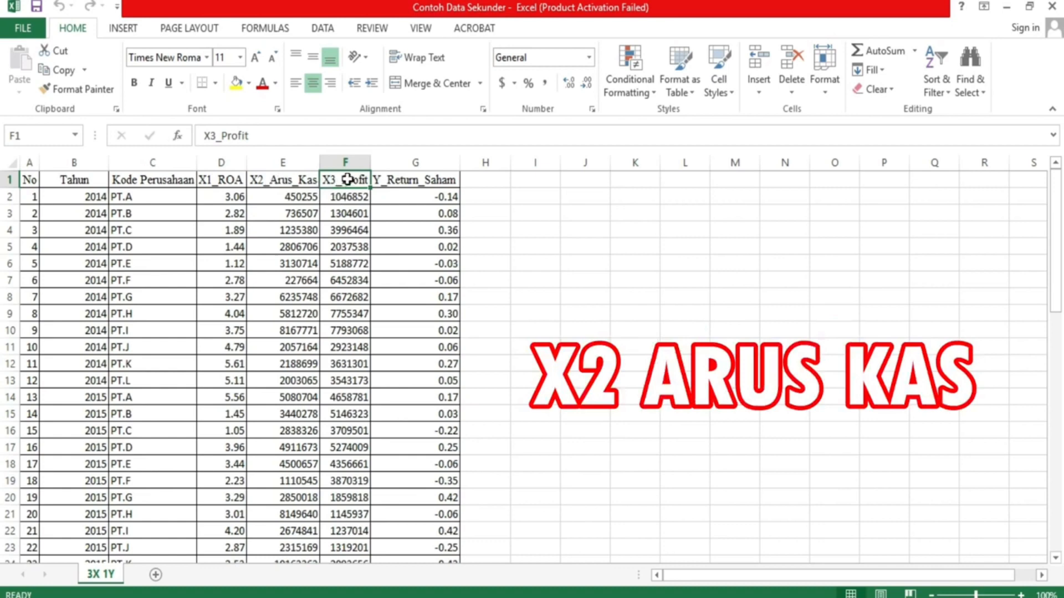
pyautogui.click(396, 178)
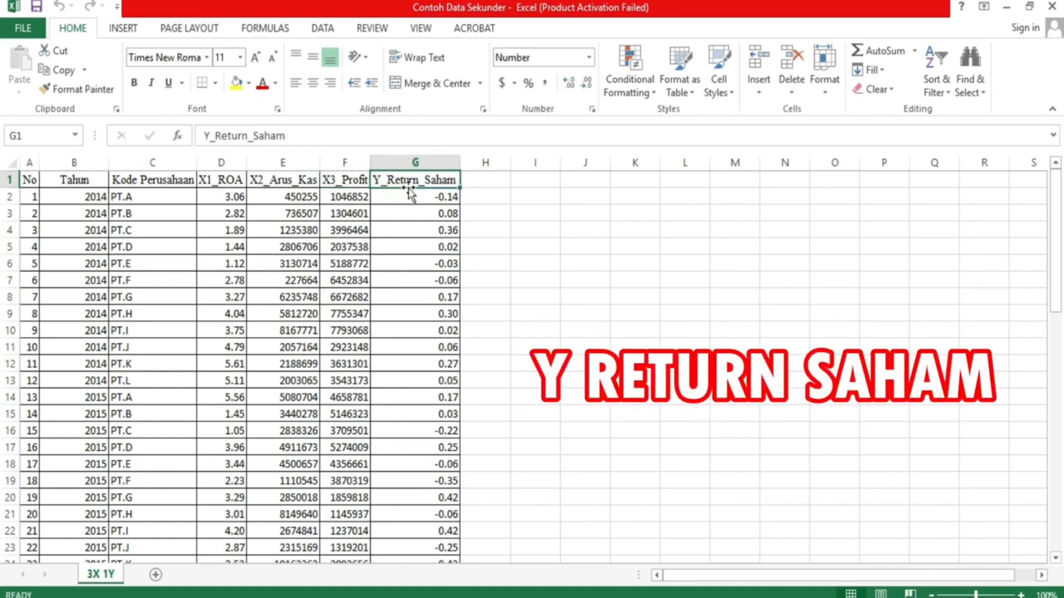
pyautogui.scroll(-15, 418, 326)
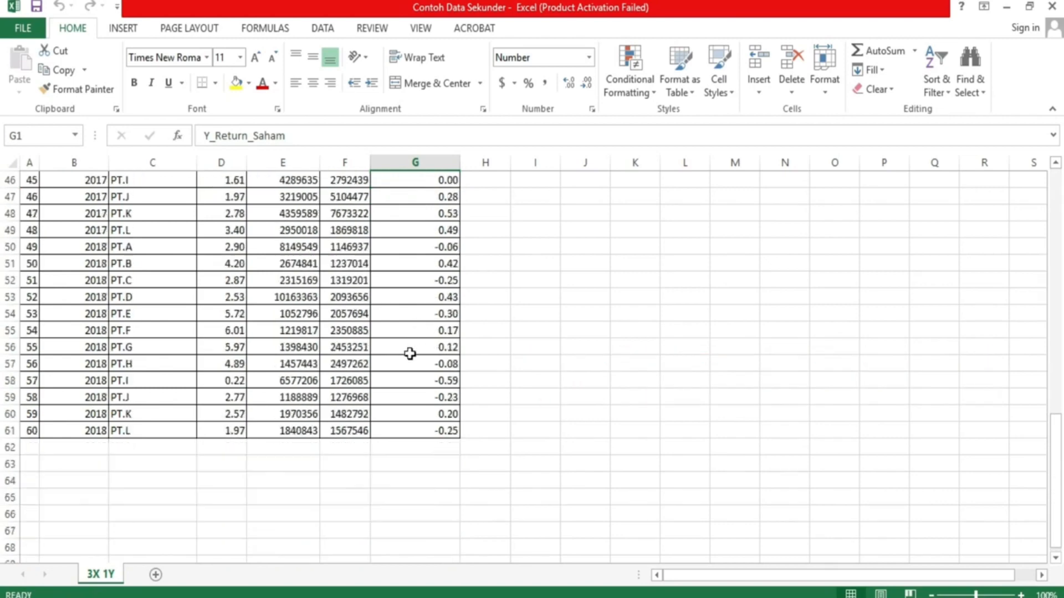
pyautogui.scroll(15, 410, 354)
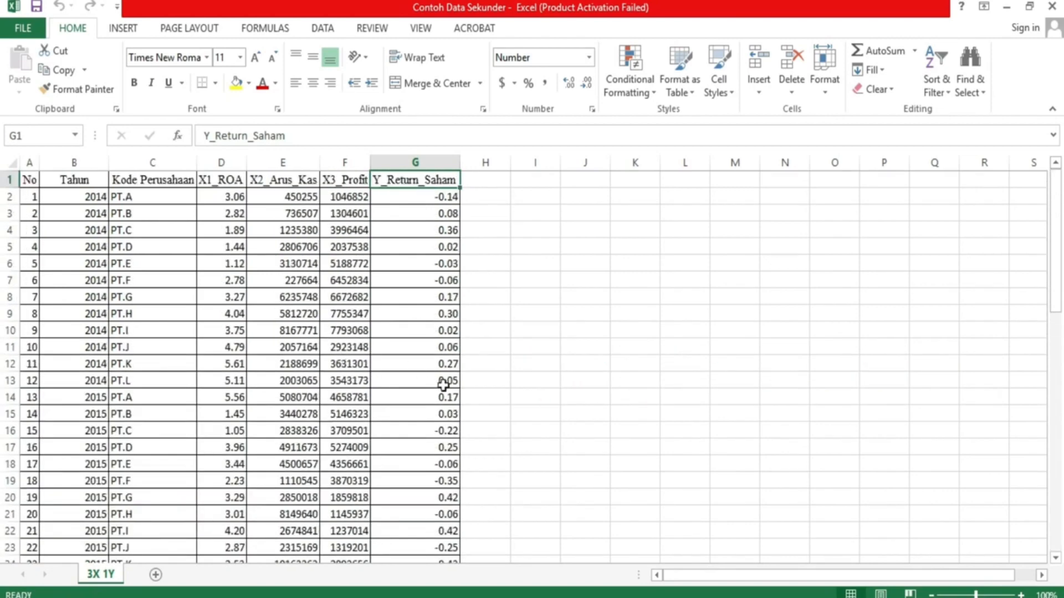
# Switch to IBM SPSS Statistics and import the 3X 1Y worksheet from Contoh Data Sekunder.xlsx on the Desktop, reading variable names from the first row.
pyautogui.moveTo(628, 591)
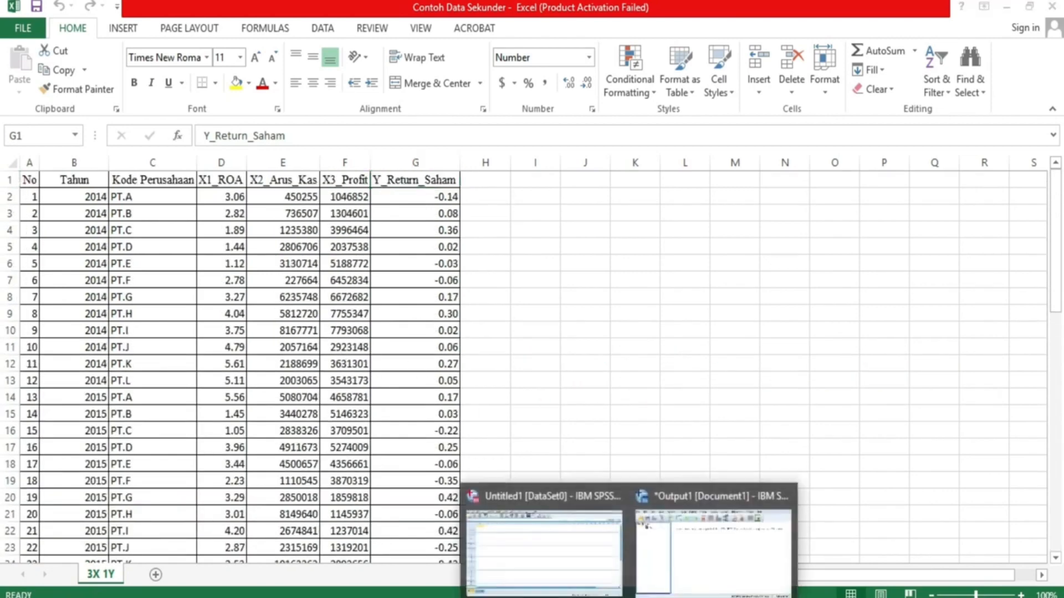
pyautogui.click(569, 569)
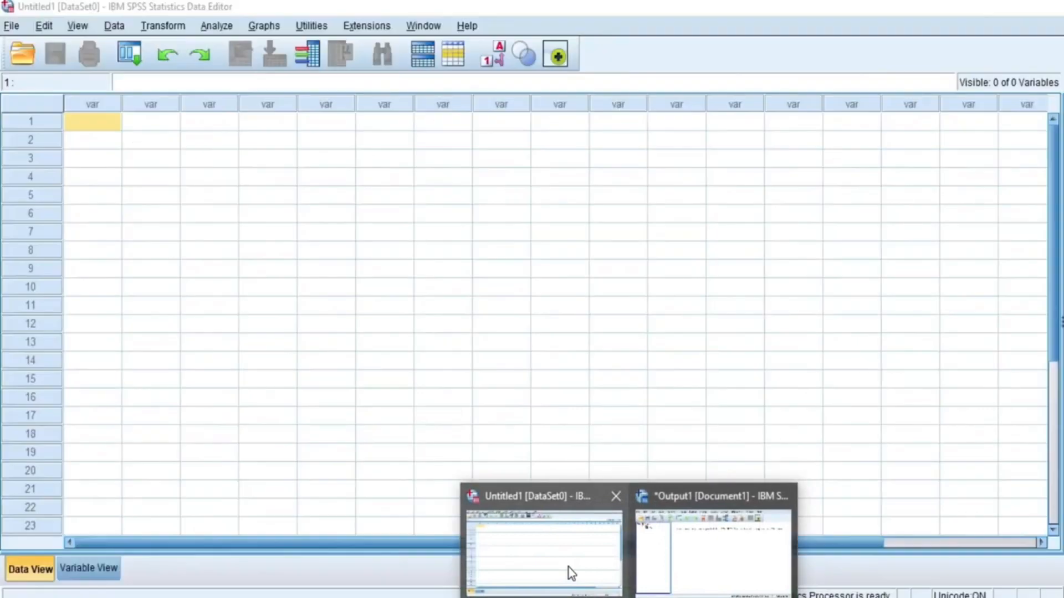
pyautogui.click(12, 26)
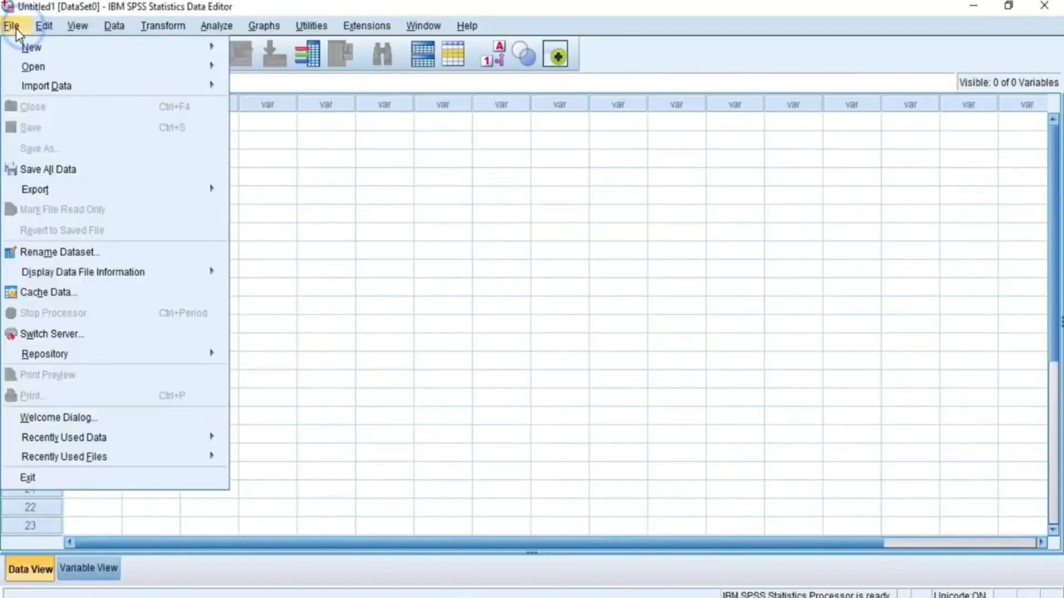
pyautogui.click(205, 85)
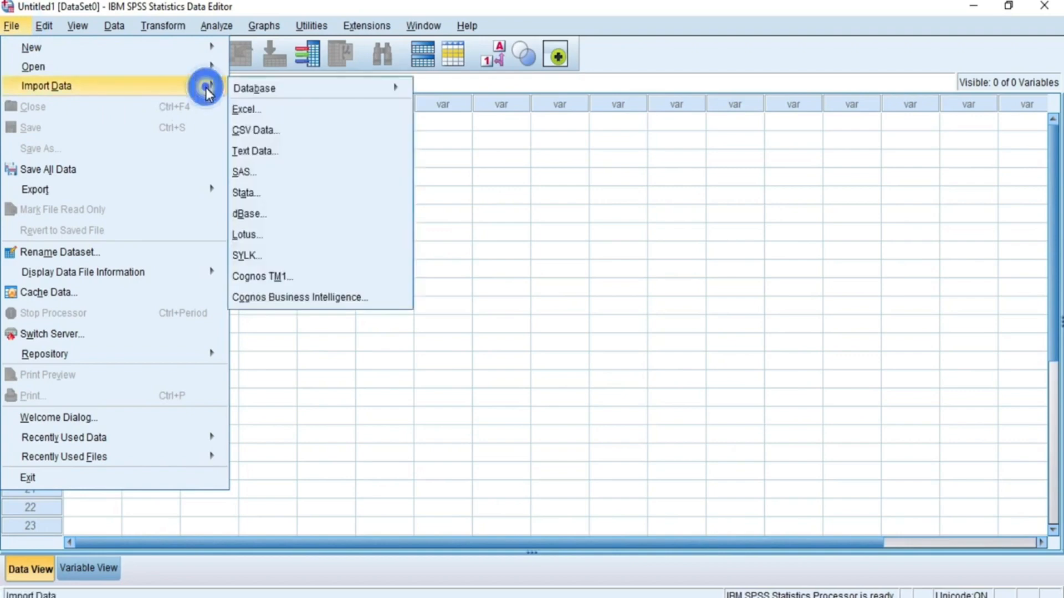
pyautogui.click(250, 107)
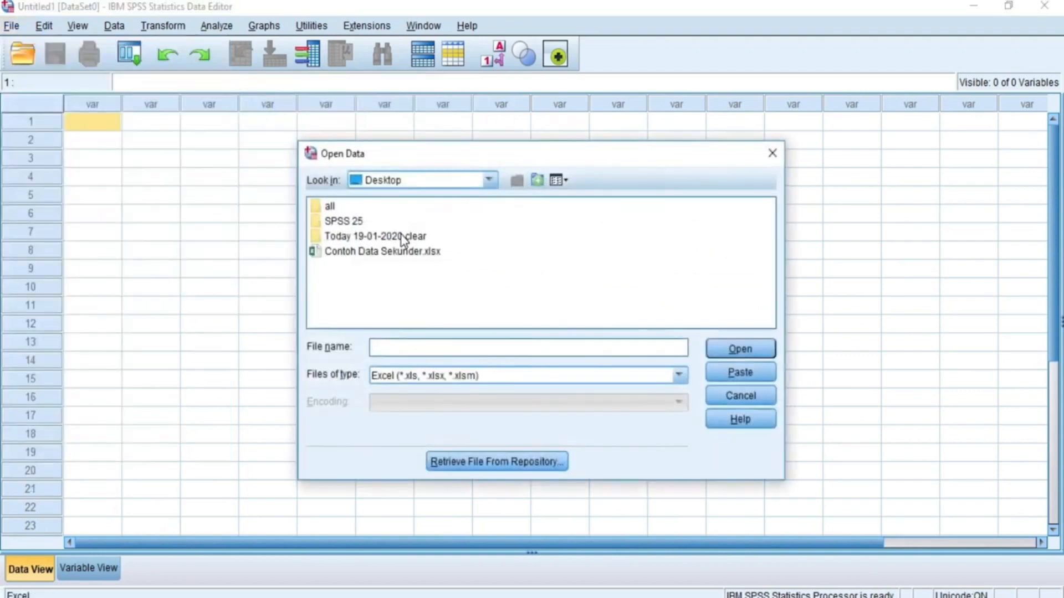
pyautogui.click(387, 252)
pyautogui.click(763, 354)
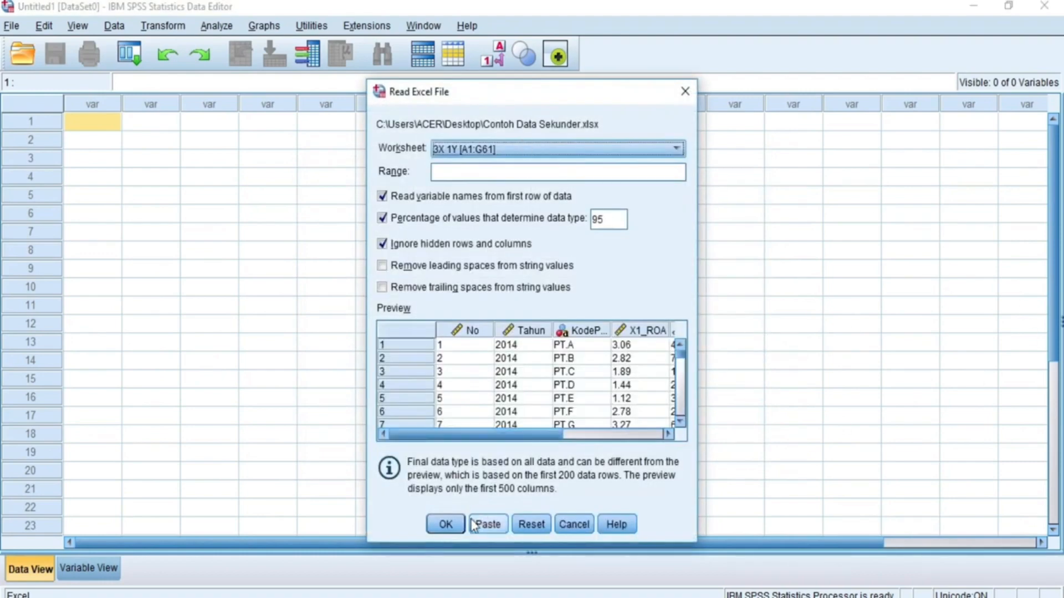
pyautogui.click(456, 530)
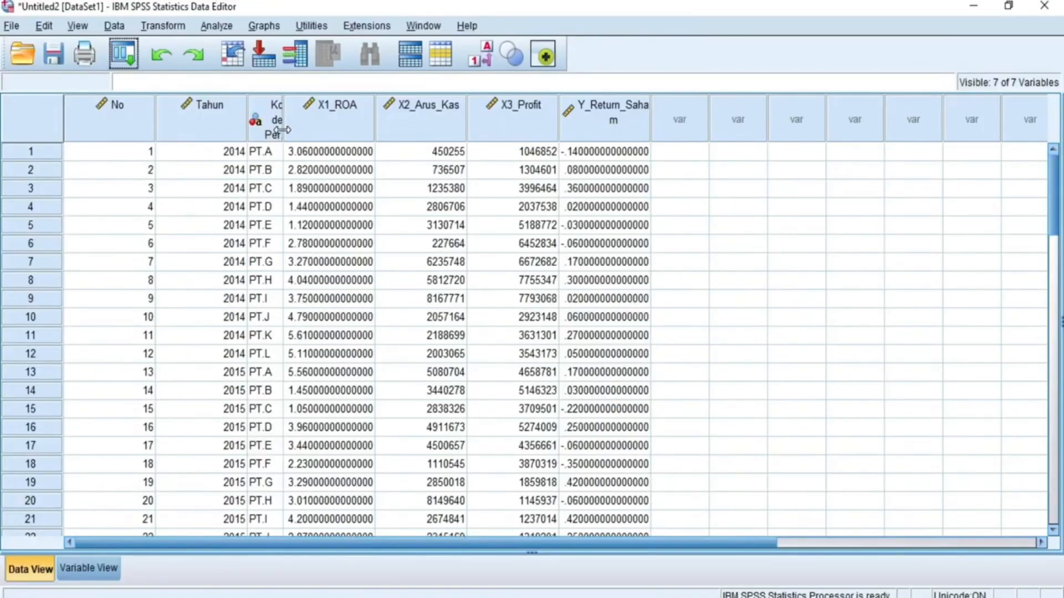
# Widen the KodePerusahaan and Y_Return_Saham data columns and the Name column of Variable View to fit their full names.
pyautogui.moveTo(282, 129); pyautogui.dragTo(346, 131)
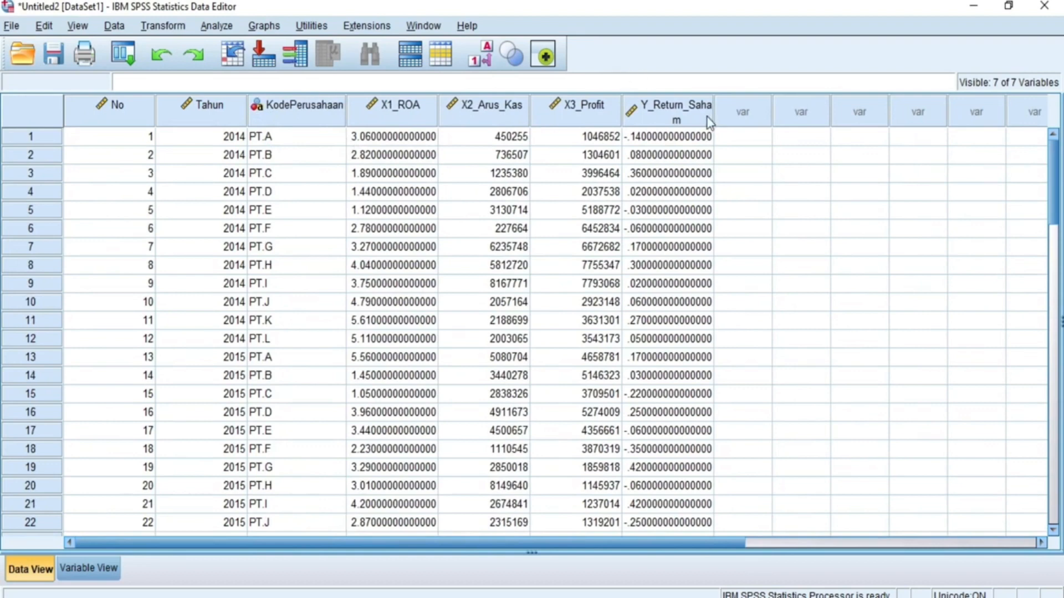
pyautogui.moveTo(712, 114); pyautogui.dragTo(722, 109)
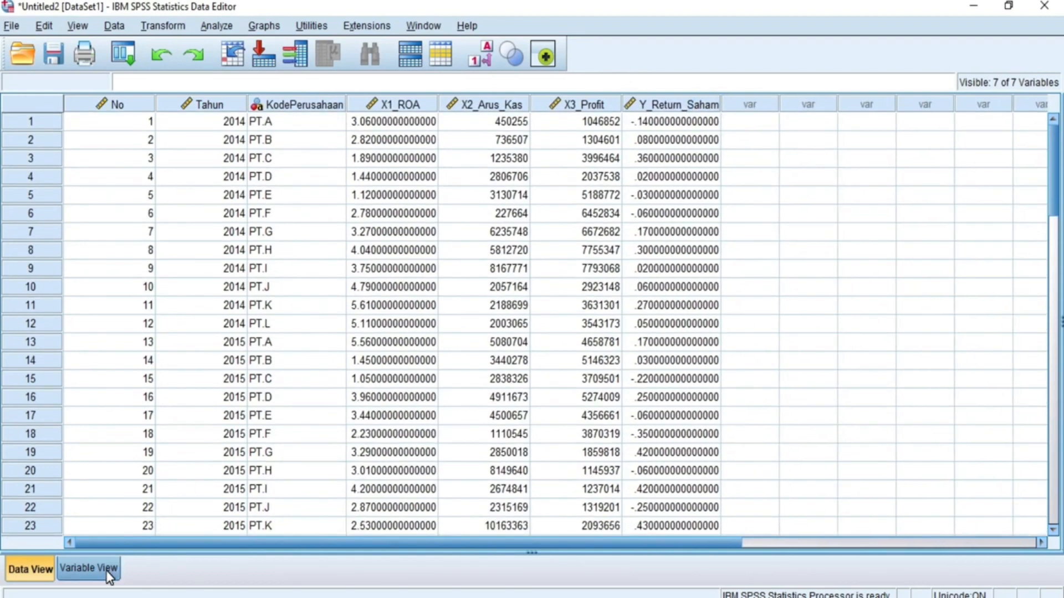
pyautogui.click(89, 569)
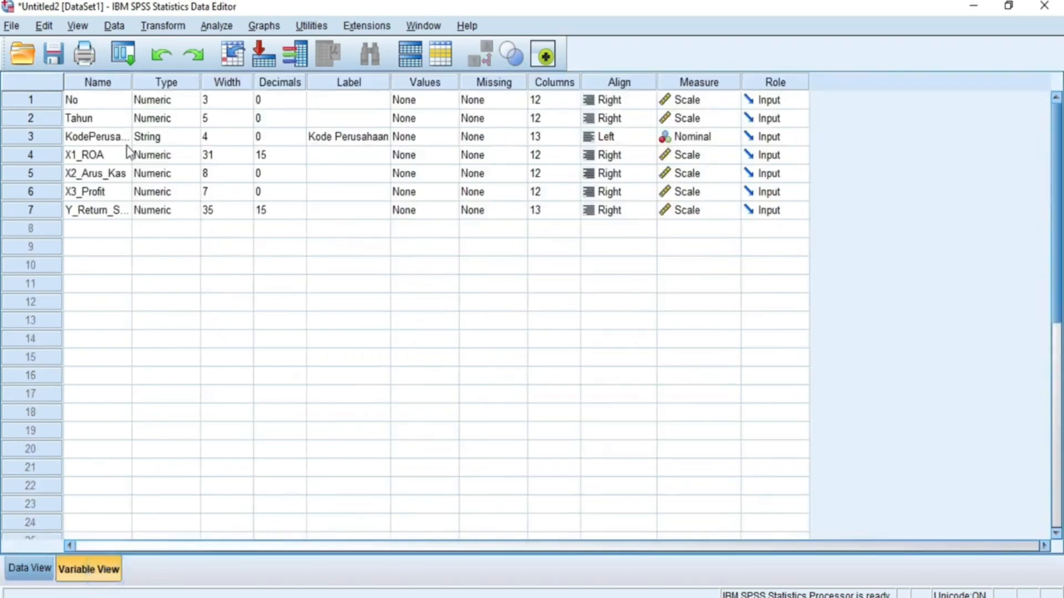
pyautogui.moveTo(131, 83); pyautogui.dragTo(151, 94)
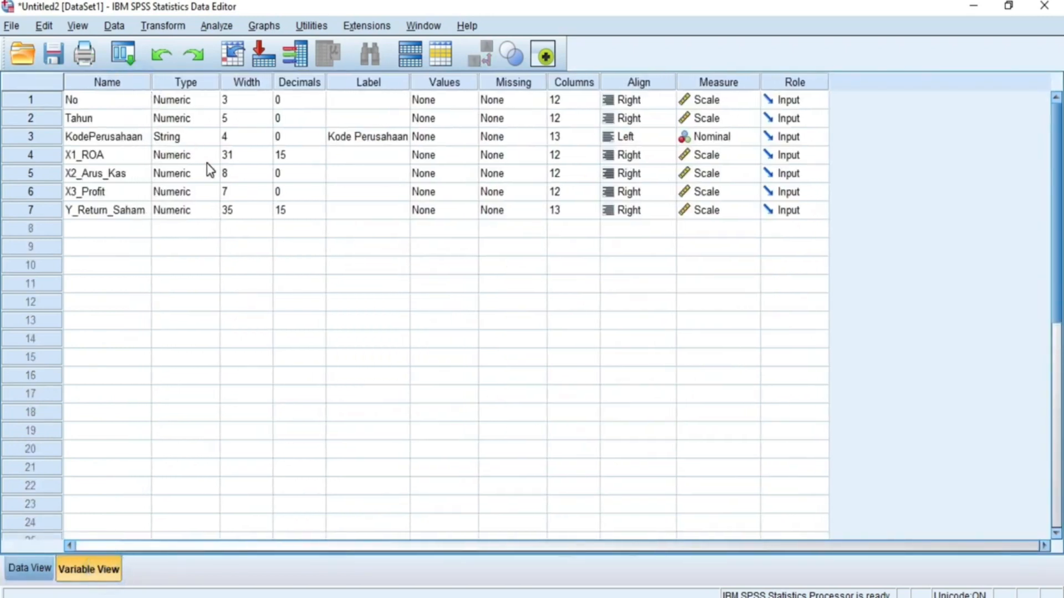
# Change the variable type of Tahun to String.
pyautogui.click(128, 118)
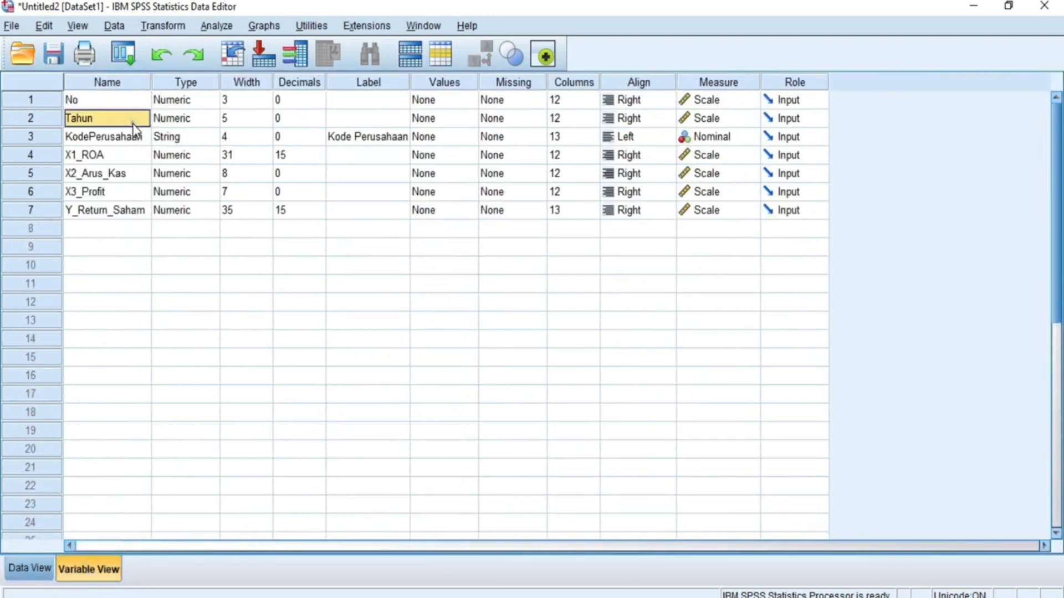
pyautogui.click(186, 118)
pyautogui.click(210, 118)
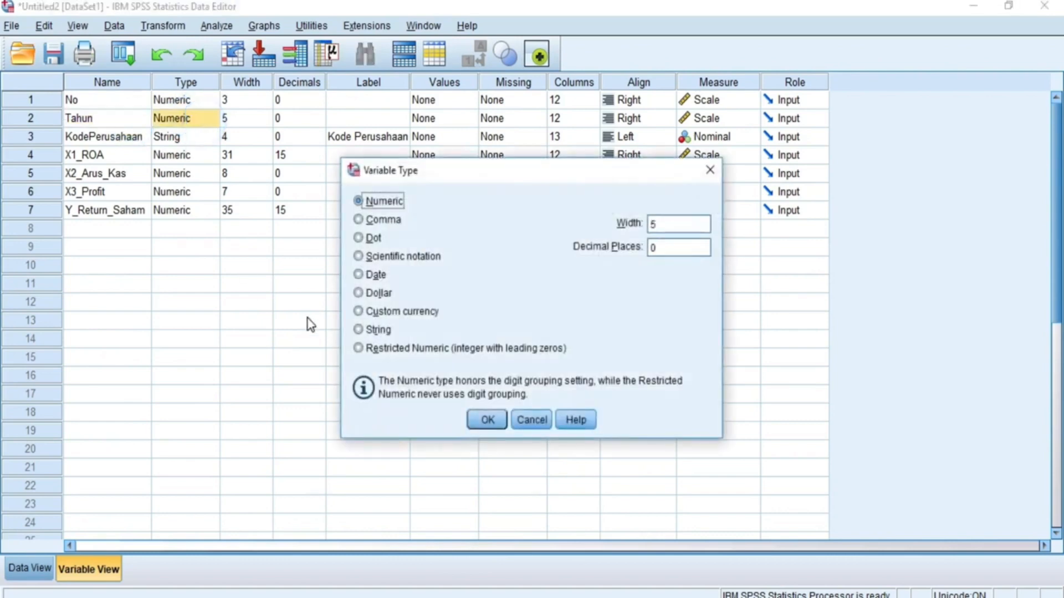
pyautogui.click(358, 329)
pyautogui.click(487, 420)
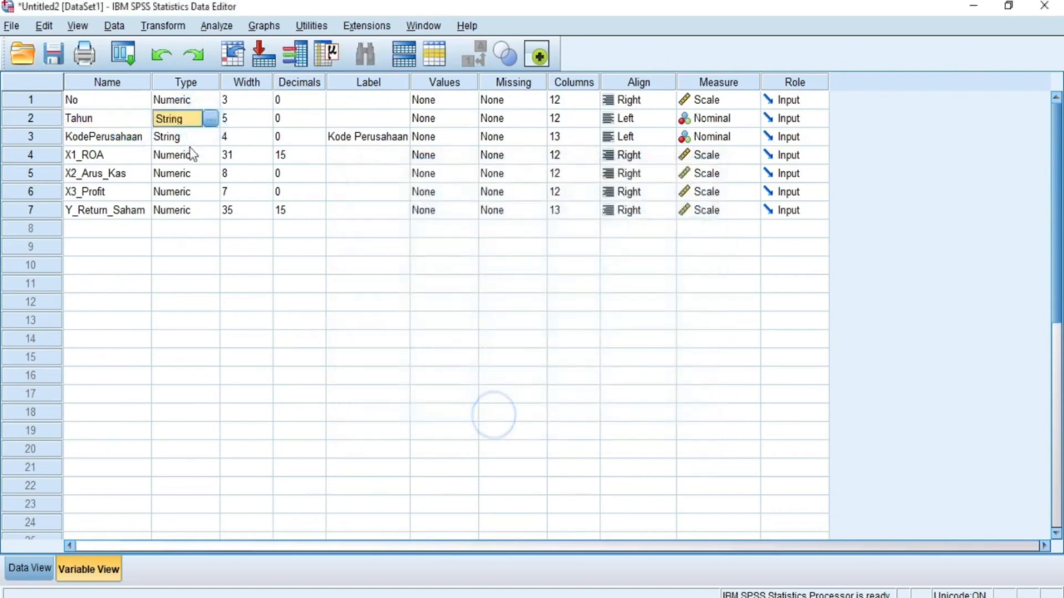
# Change the variable type of No to String.
pyautogui.click(204, 101)
pyautogui.click(210, 101)
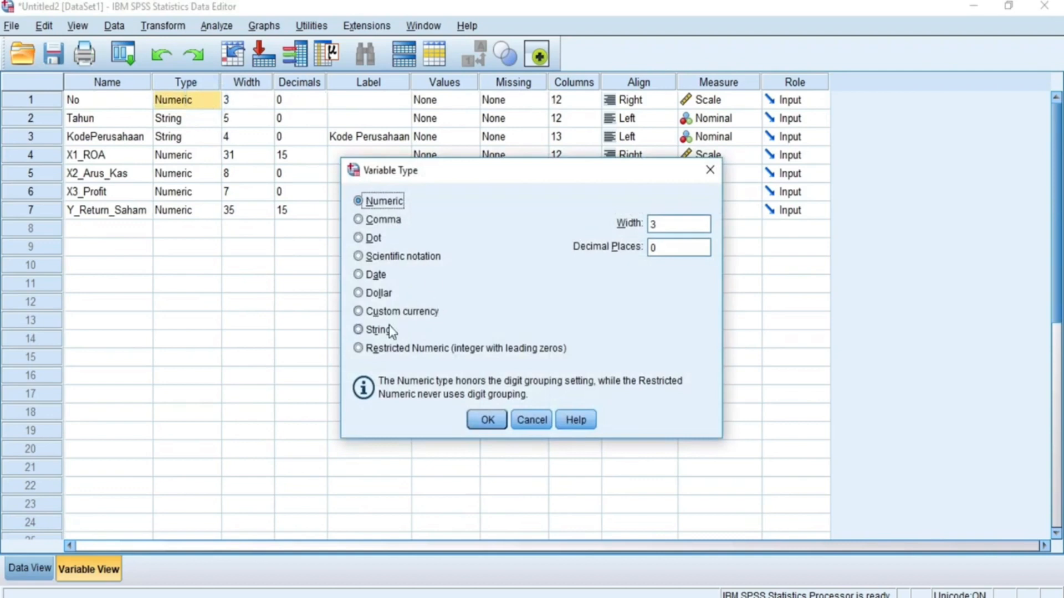
pyautogui.click(387, 330)
pyautogui.click(485, 421)
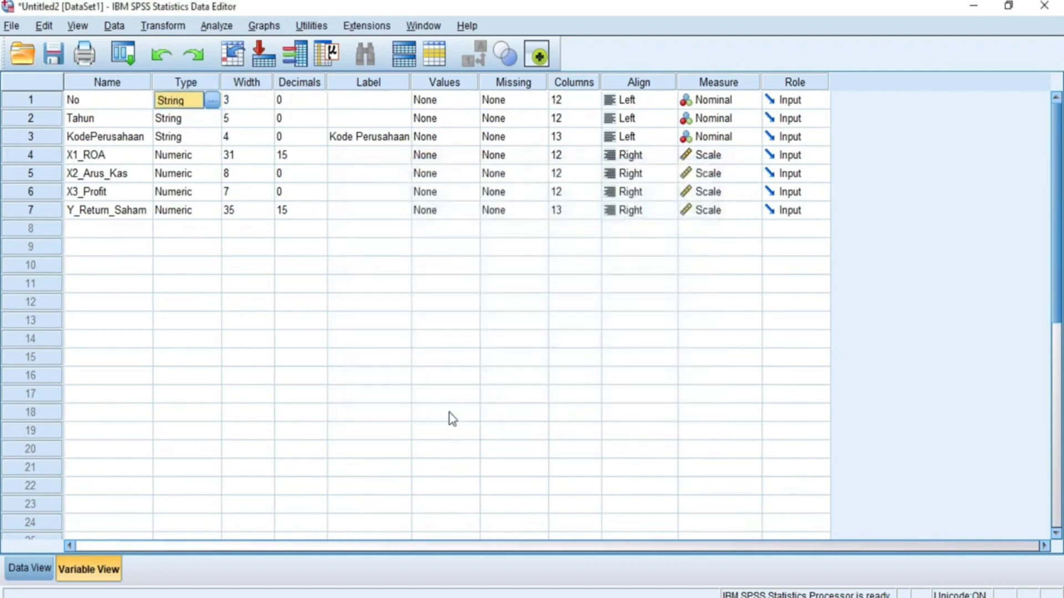
# Check the X1_ROA and Y_Return_Saham values in the data, and set the decimals of both variables to 2.
pyautogui.click(30, 568)
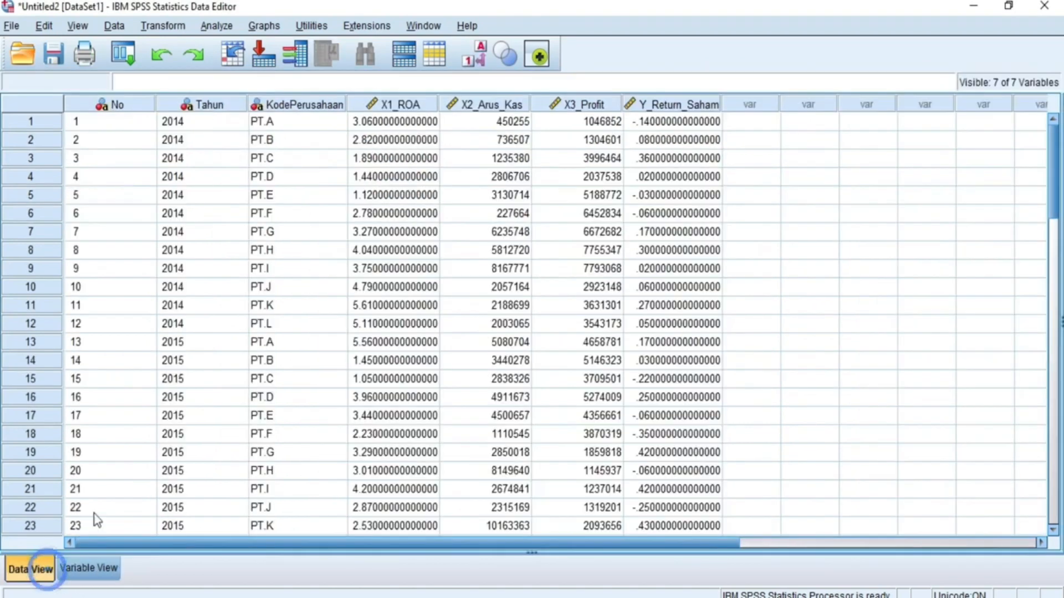
pyautogui.click(408, 125)
pyautogui.click(655, 123)
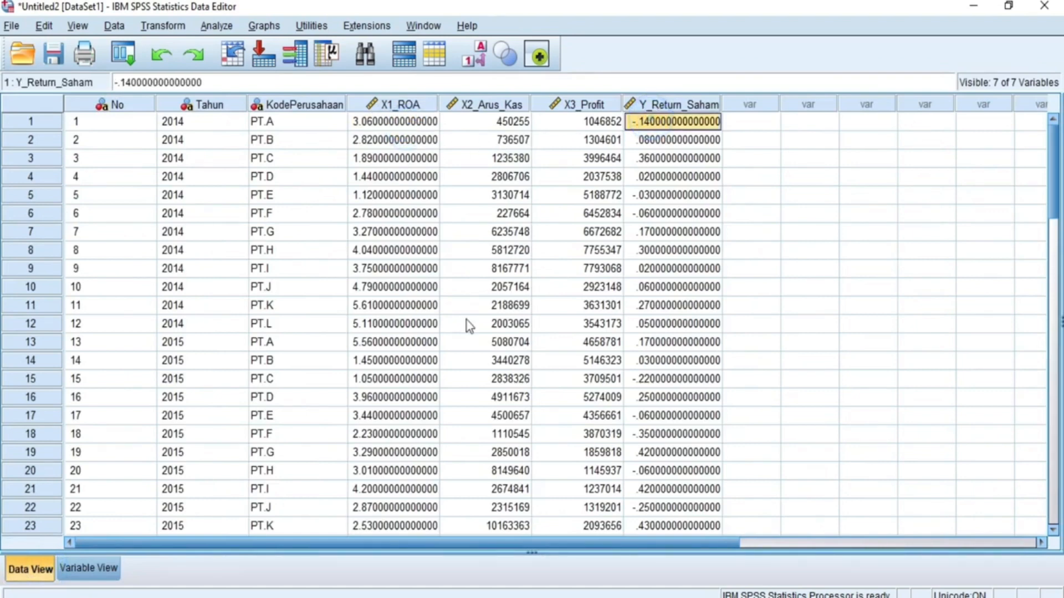
pyautogui.click(88, 569)
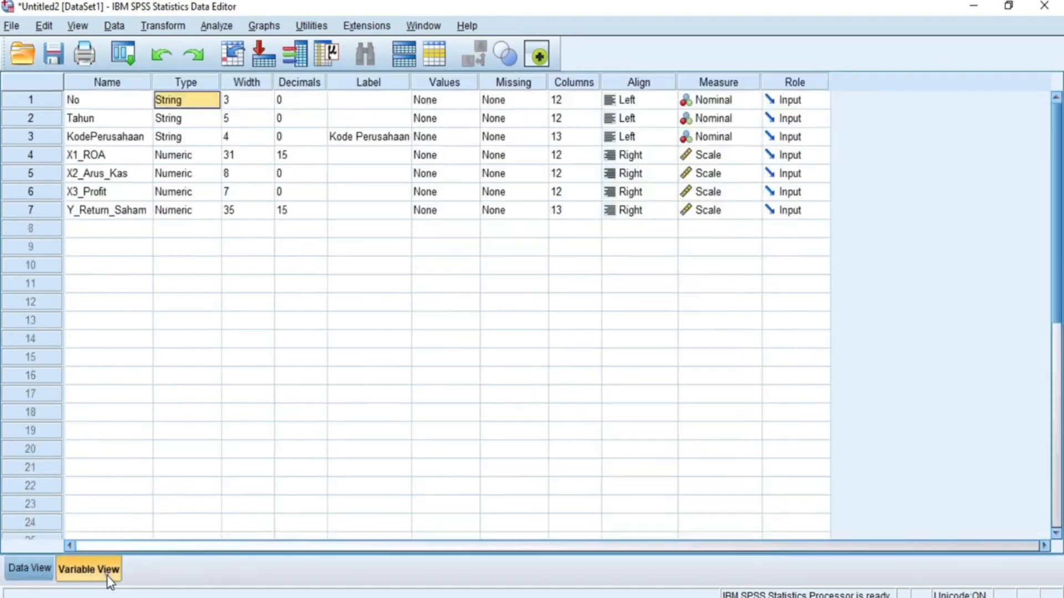
pyautogui.click(314, 160)
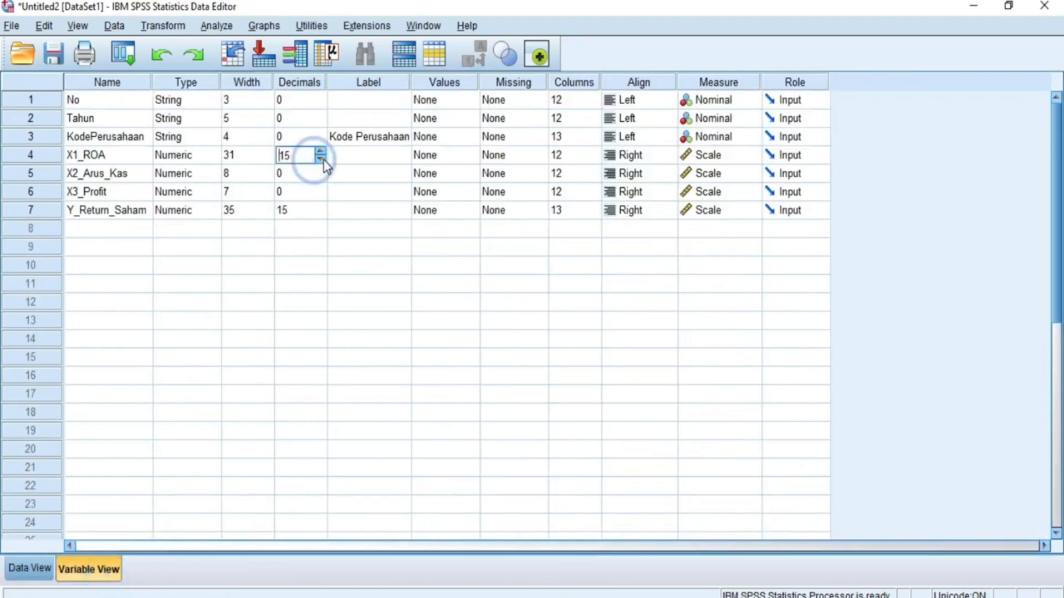
pyautogui.click(323, 159)
pyautogui.click(319, 214)
pyautogui.click(321, 215)
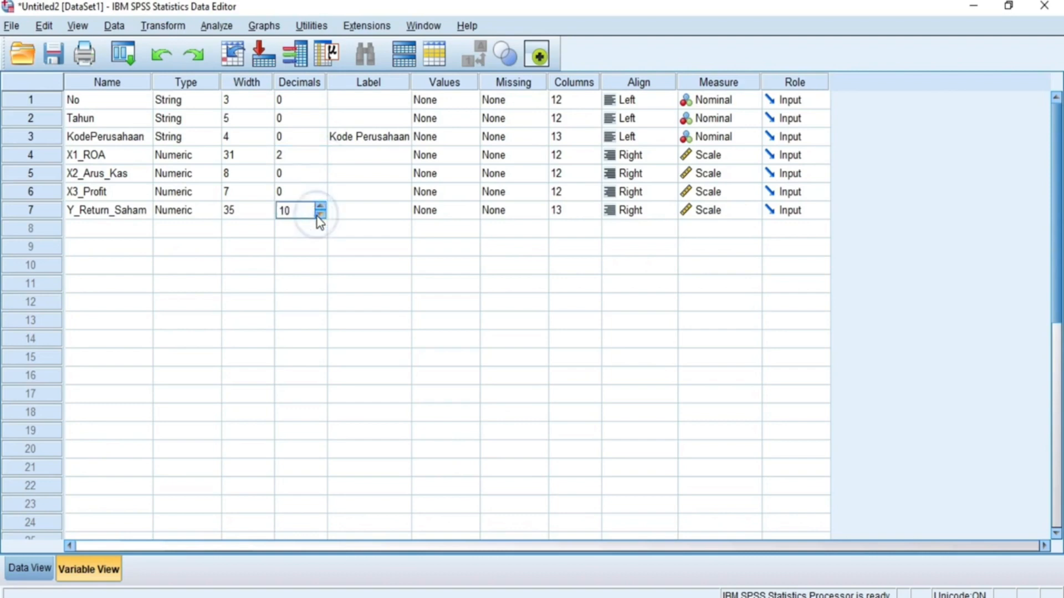
pyautogui.click(320, 215)
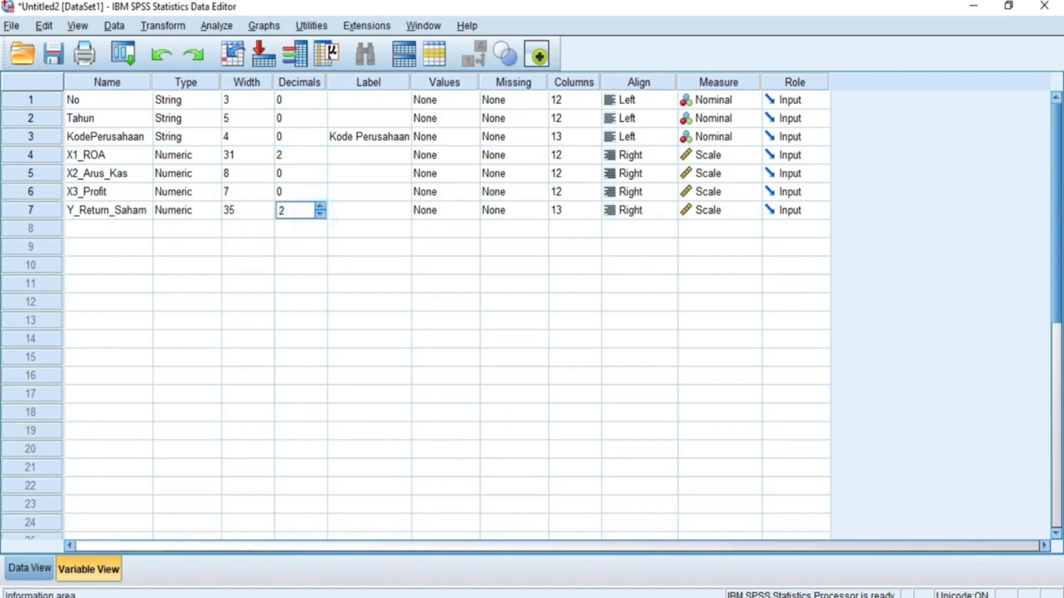
# Compare the imported data values with the 3X 1Y worksheet in Excel, and look through the rows in SPSS.
pyautogui.click(29, 568)
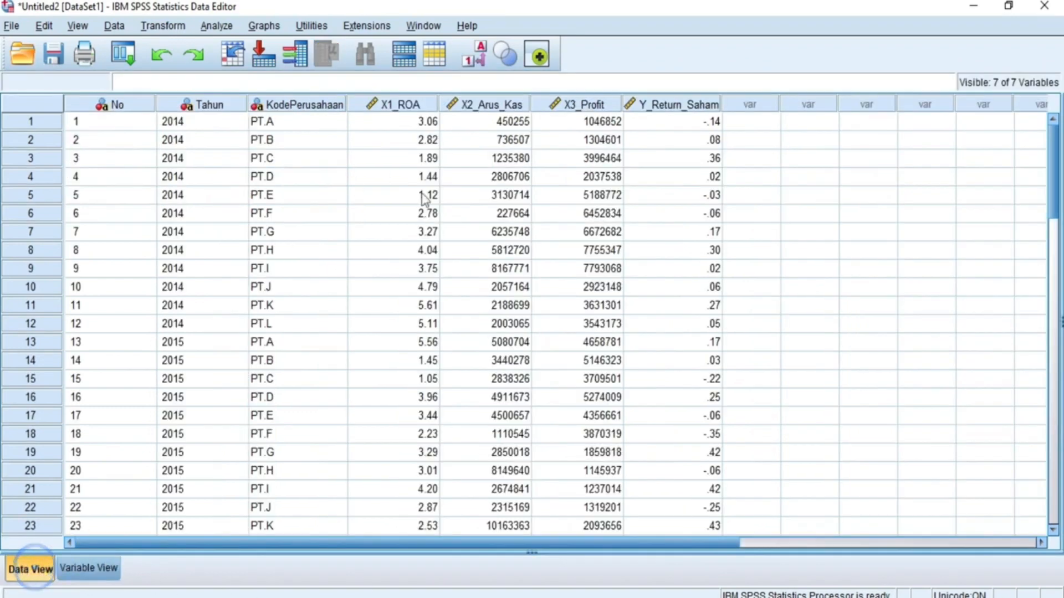
pyautogui.hotkey('alt', 'Tab')
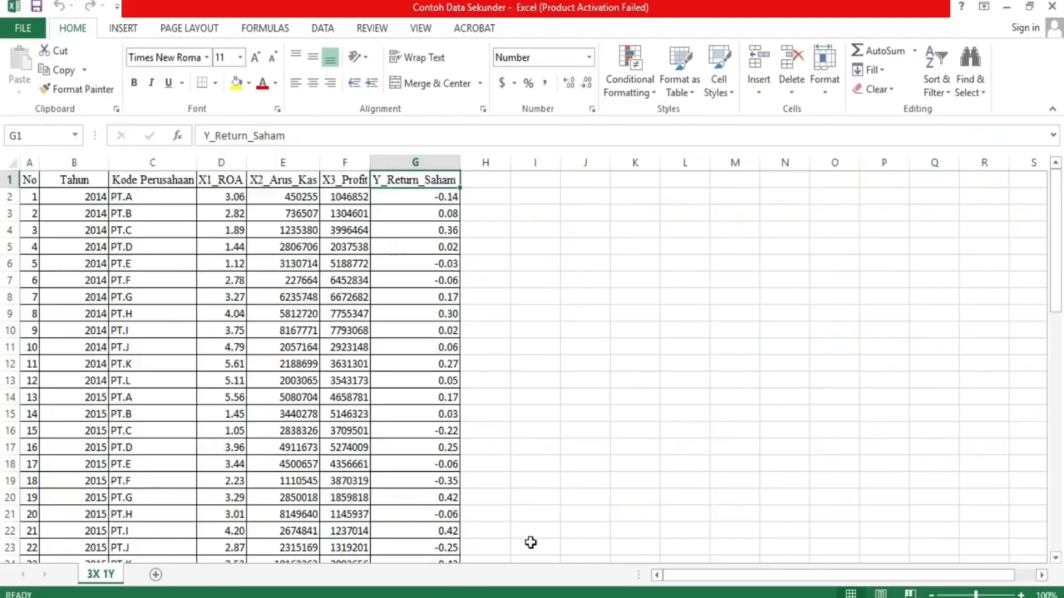
pyautogui.hotkey('alt', 'Tab')
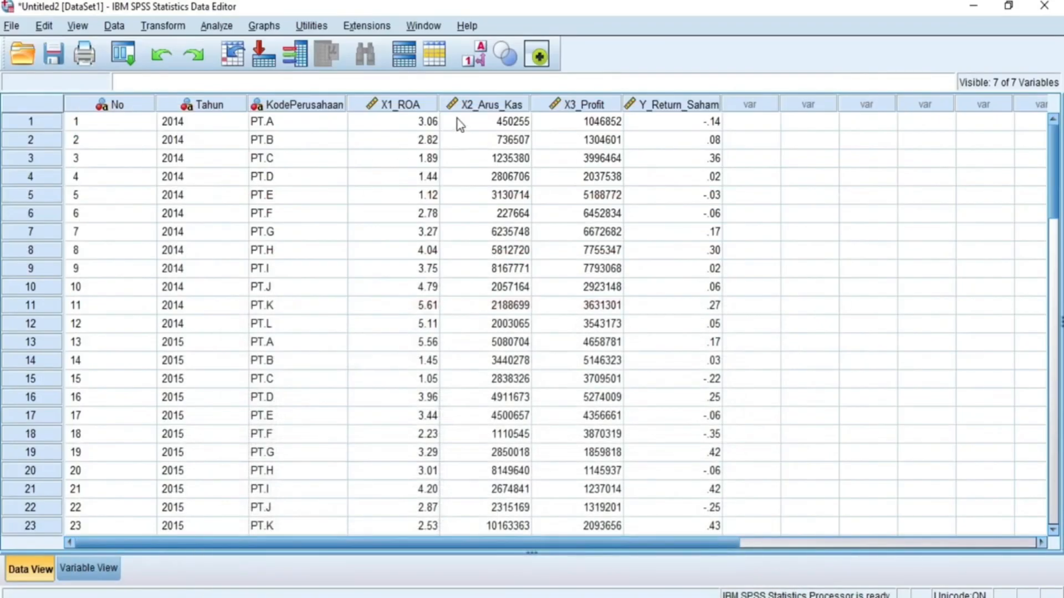
pyautogui.scroll(-18, 309, 277)
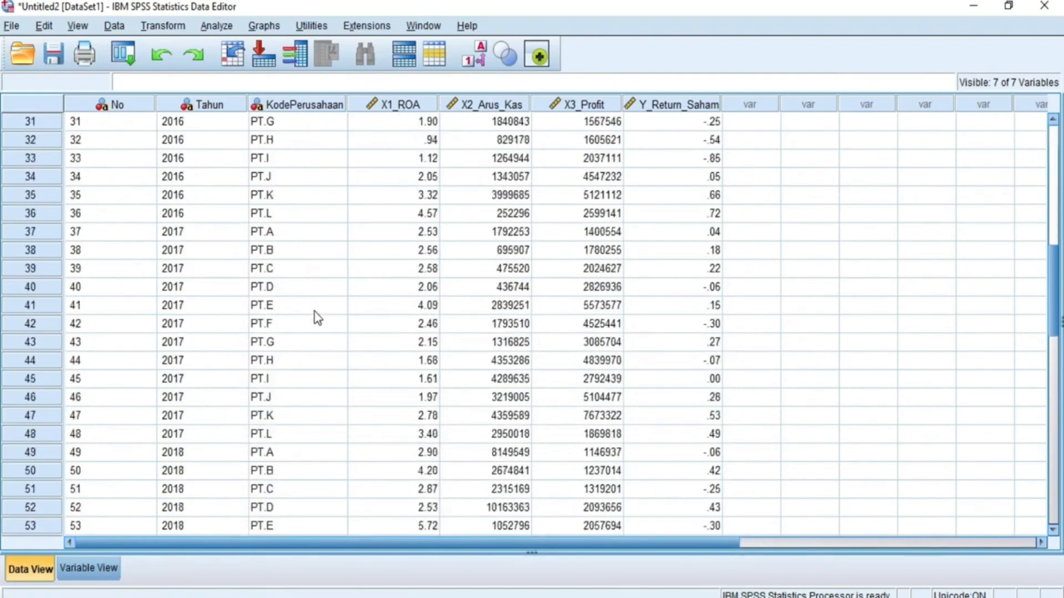
pyautogui.scroll(5, 318, 320)
pyautogui.scroll(13, 324, 401)
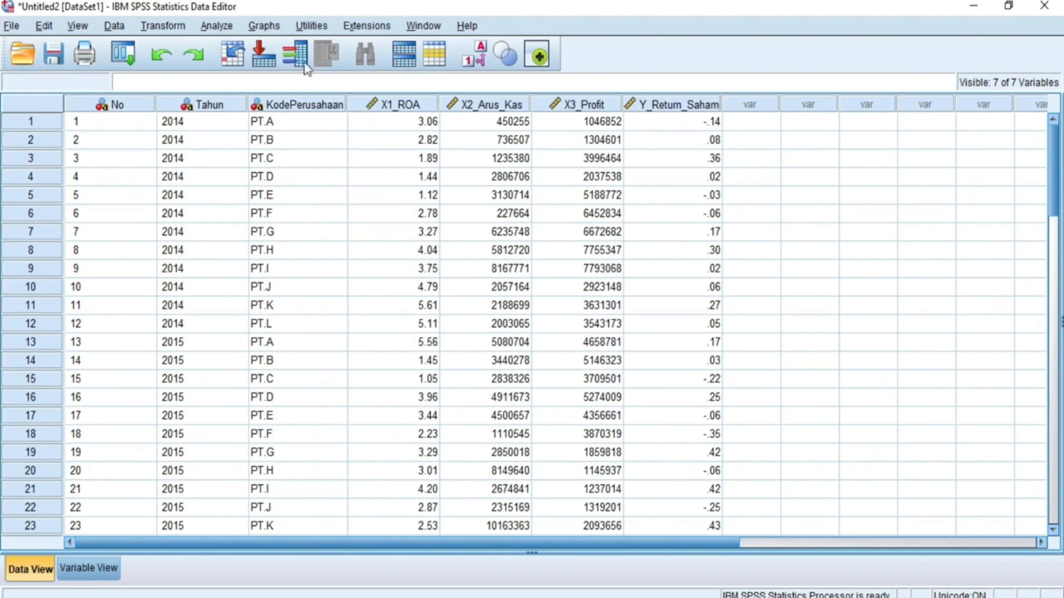
# Set up a Descriptives analysis with X1_ROA, X2_Arus_Kas, X3_Profit and Y_Return_Saham as its variables.
pyautogui.click(211, 26)
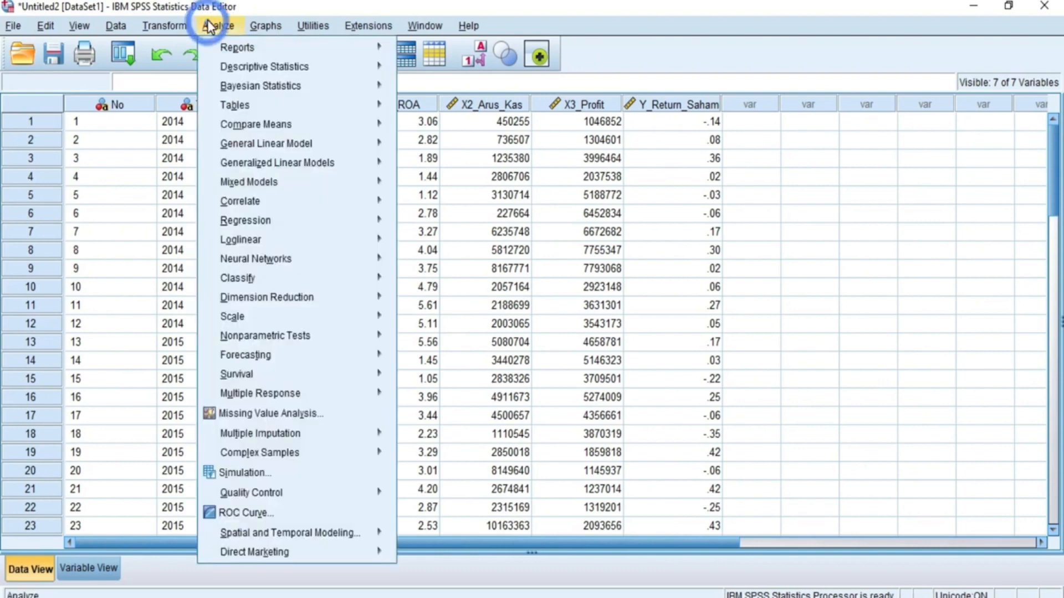
pyautogui.moveTo(311, 102)
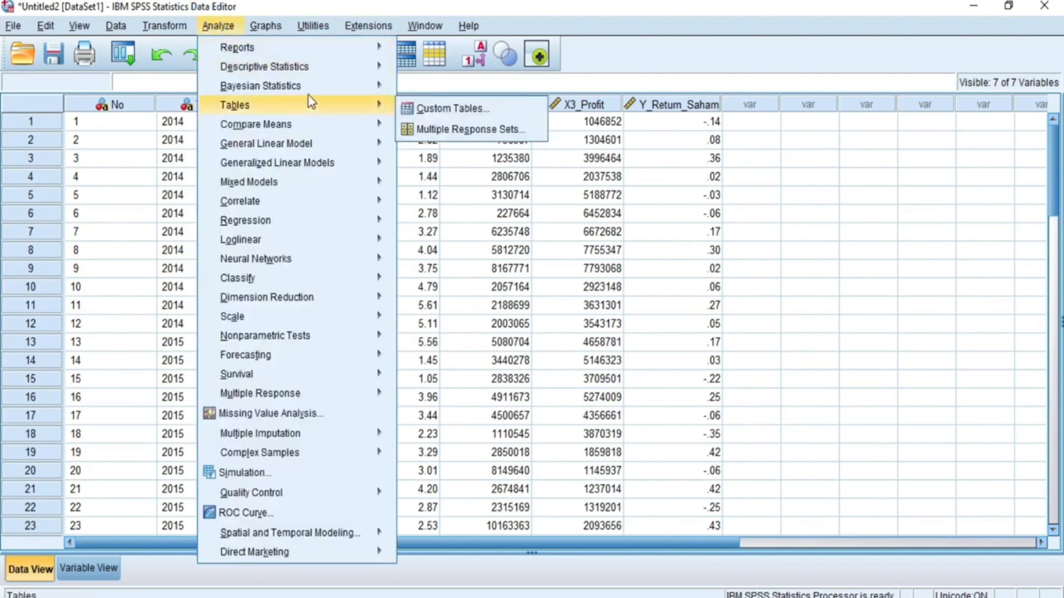
pyautogui.click(328, 72)
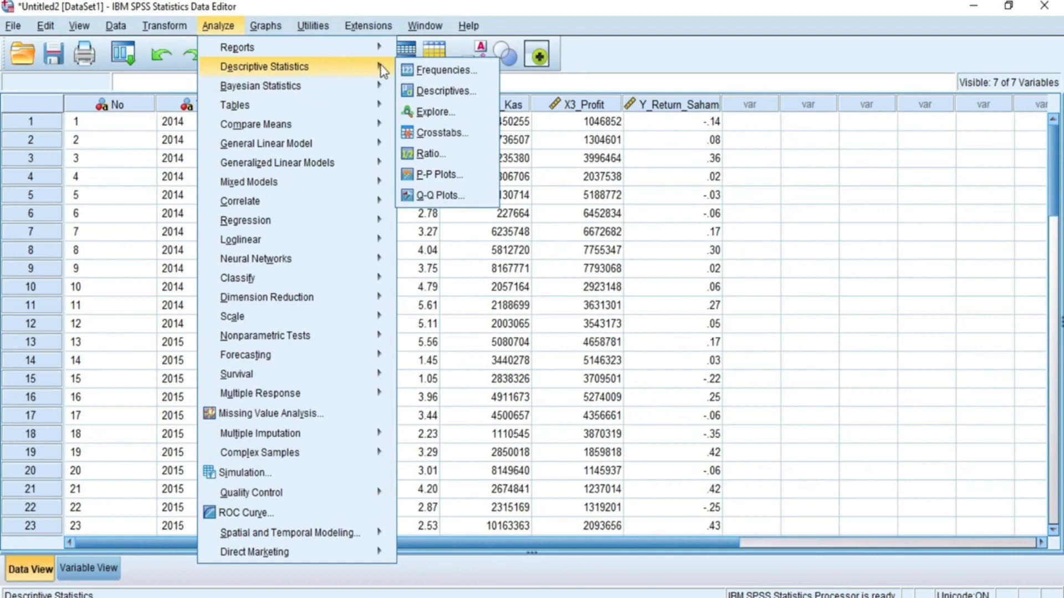
pyautogui.click(422, 91)
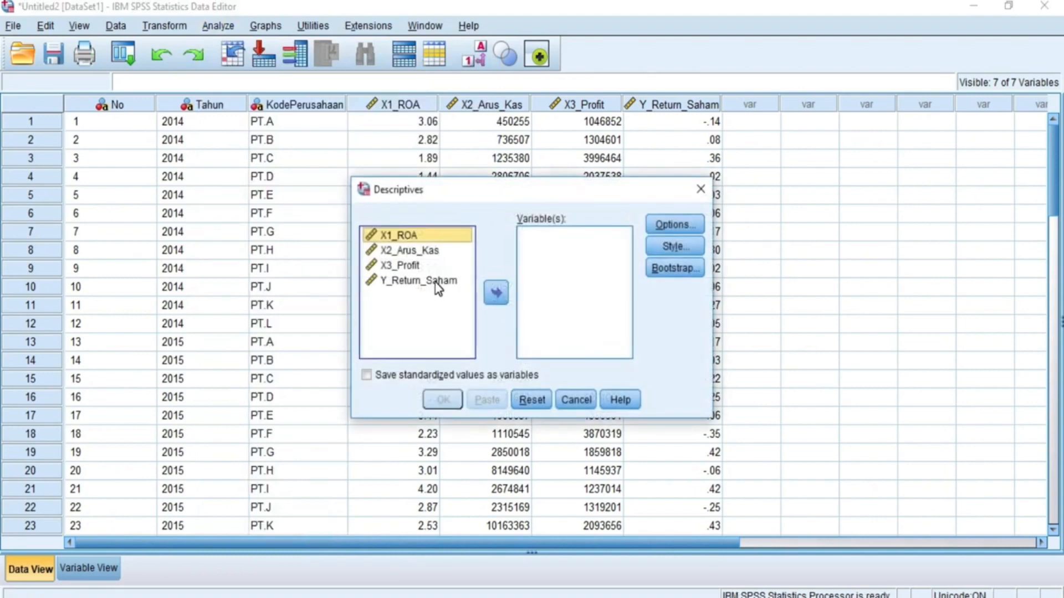
pyautogui.keyDown('shift'); pyautogui.click(437, 281); pyautogui.keyUp('shift')
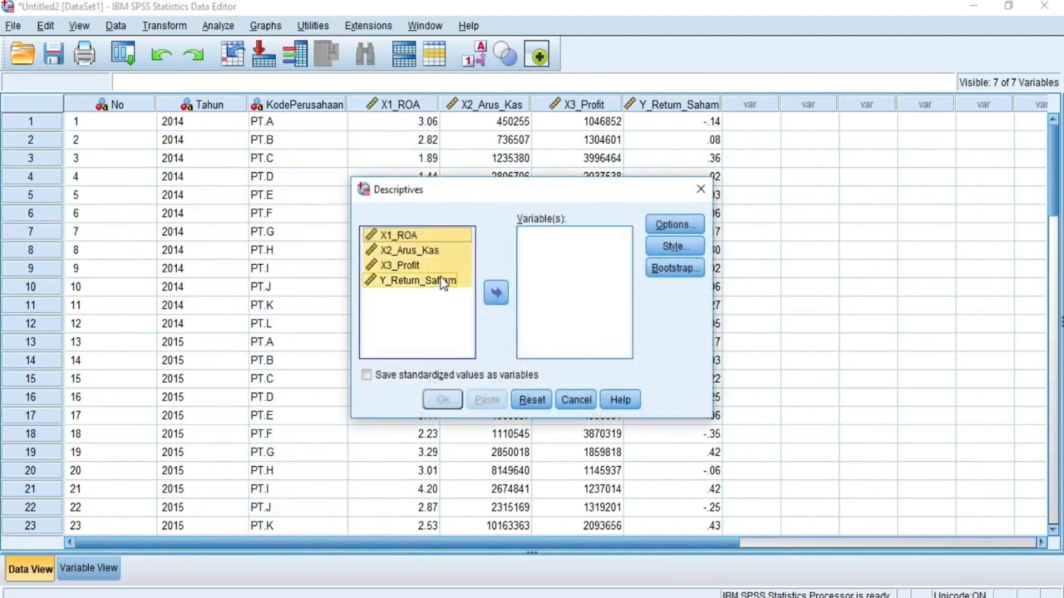
pyautogui.click(496, 294)
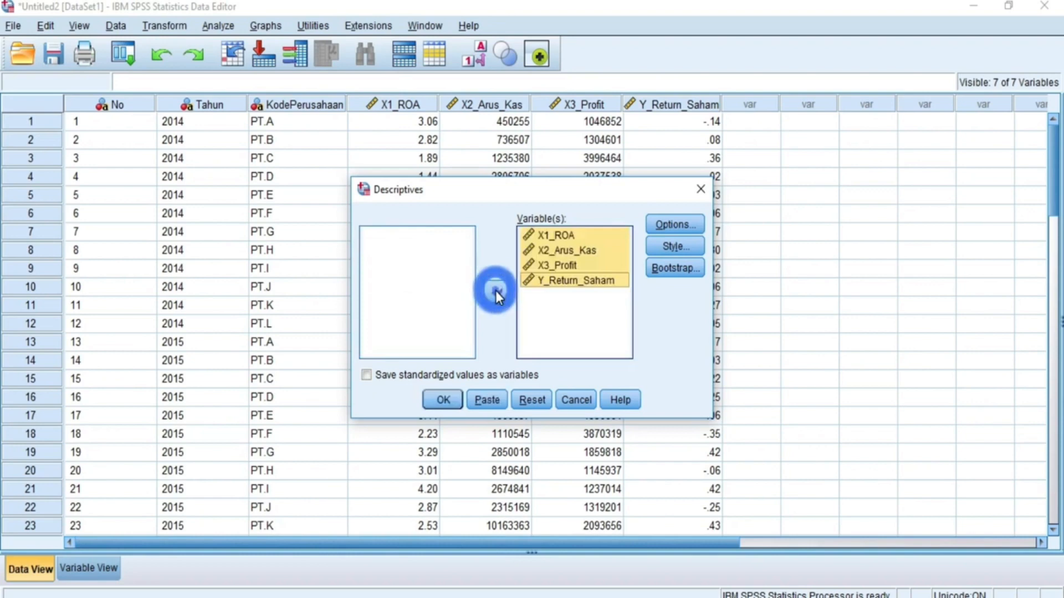
# Run the Descriptives with mean, standard deviation, minimum and maximum, and view the output enlarged before returning to the data.
pyautogui.click(690, 228)
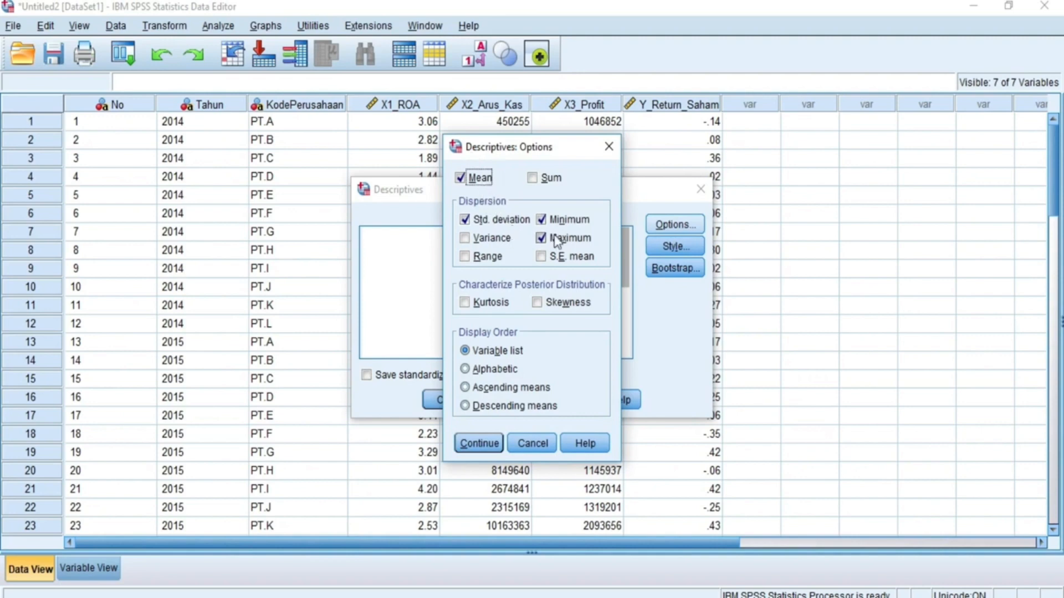
pyautogui.click(480, 443)
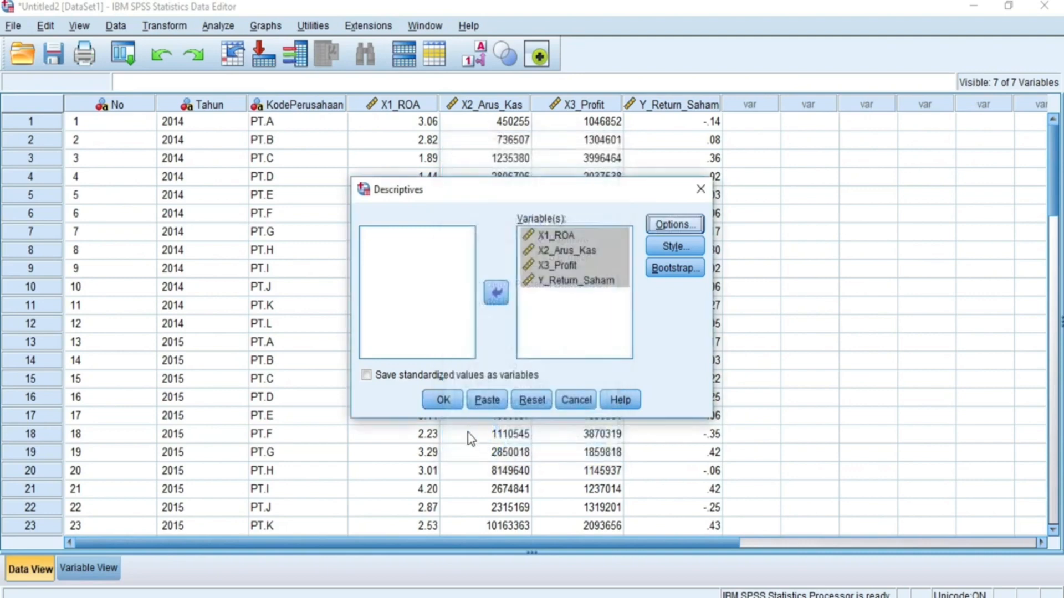
pyautogui.click(454, 407)
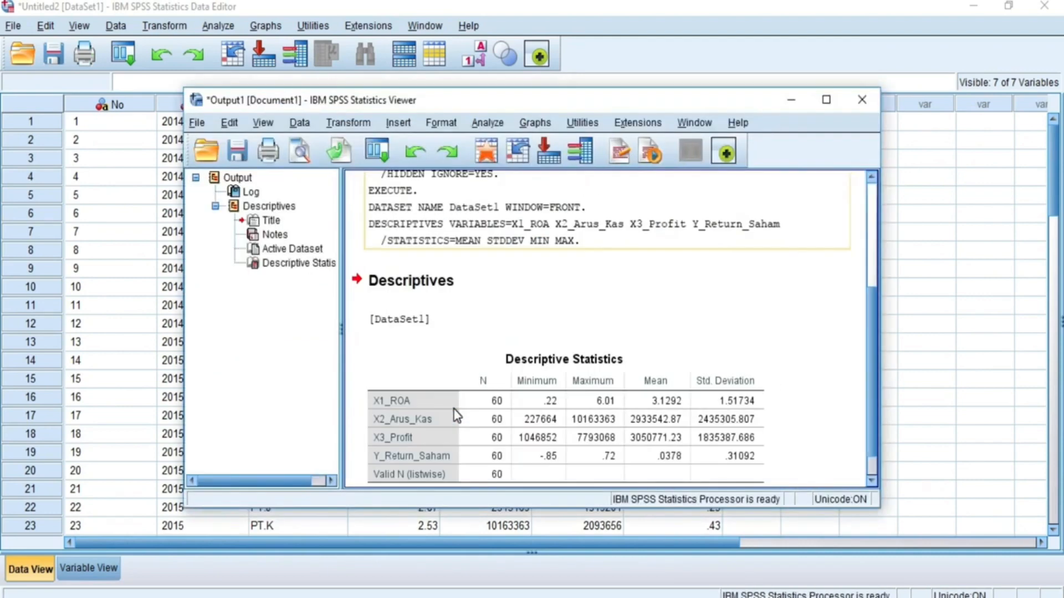
pyautogui.click(826, 100)
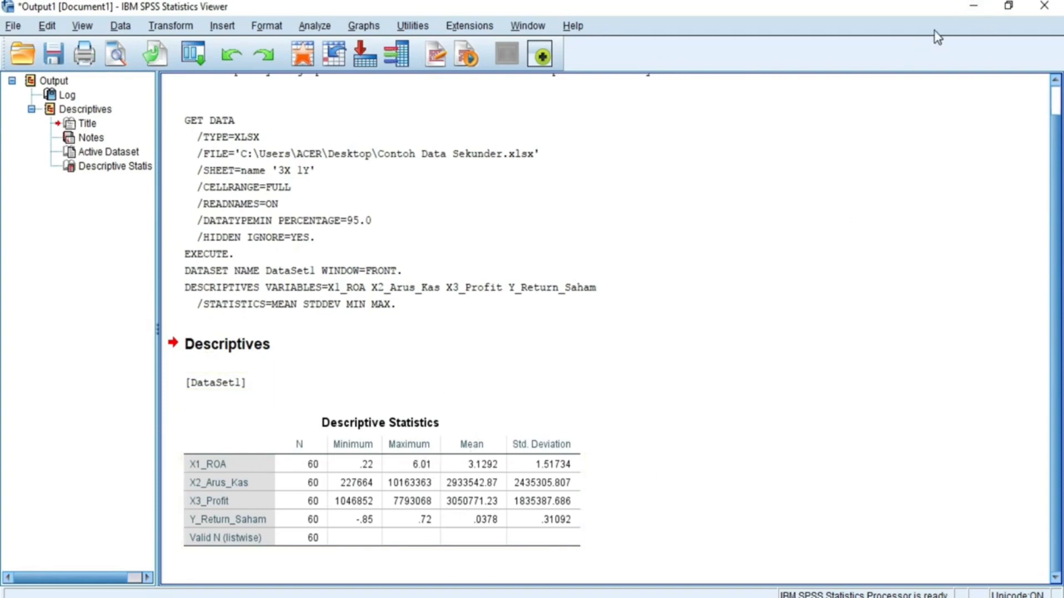
pyautogui.click(974, 5)
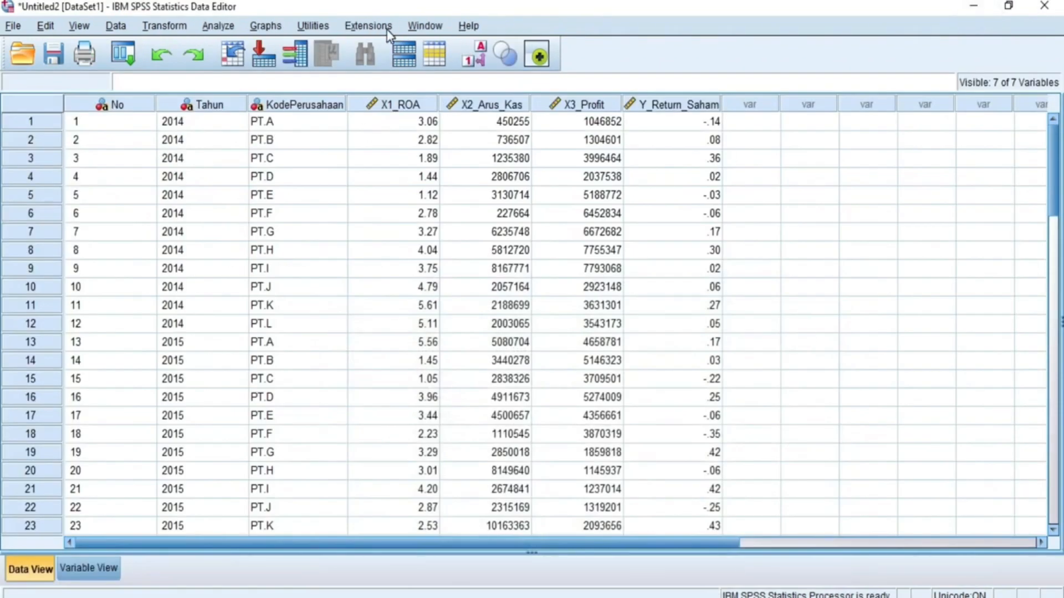
# Start a Linear Regression with Y_Return_Saham as the dependent variable.
pyautogui.click(218, 29)
pyautogui.moveTo(388, 222)
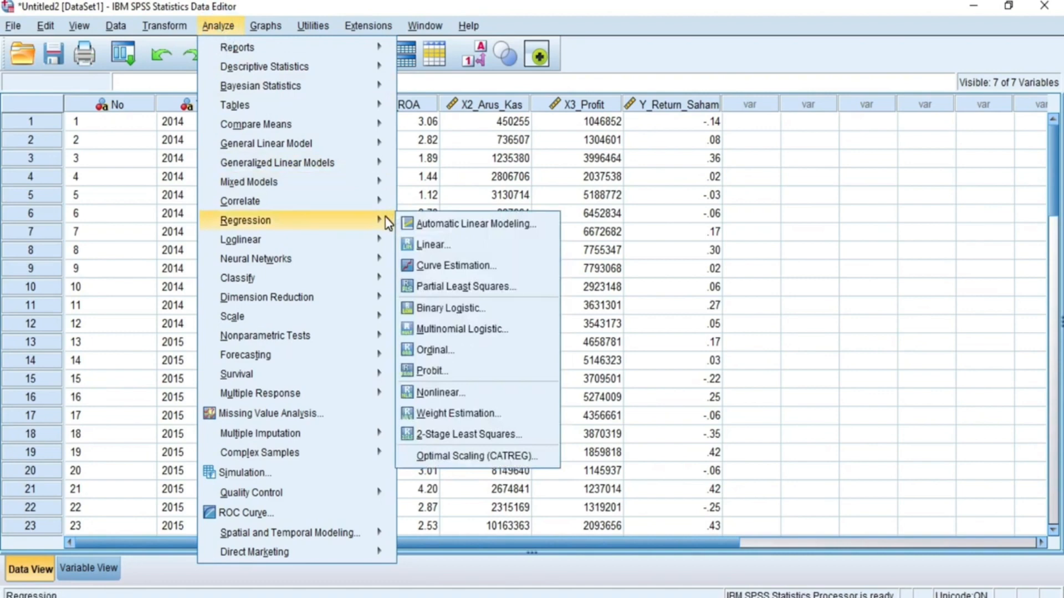
pyautogui.click(212, 22)
pyautogui.click(212, 22)
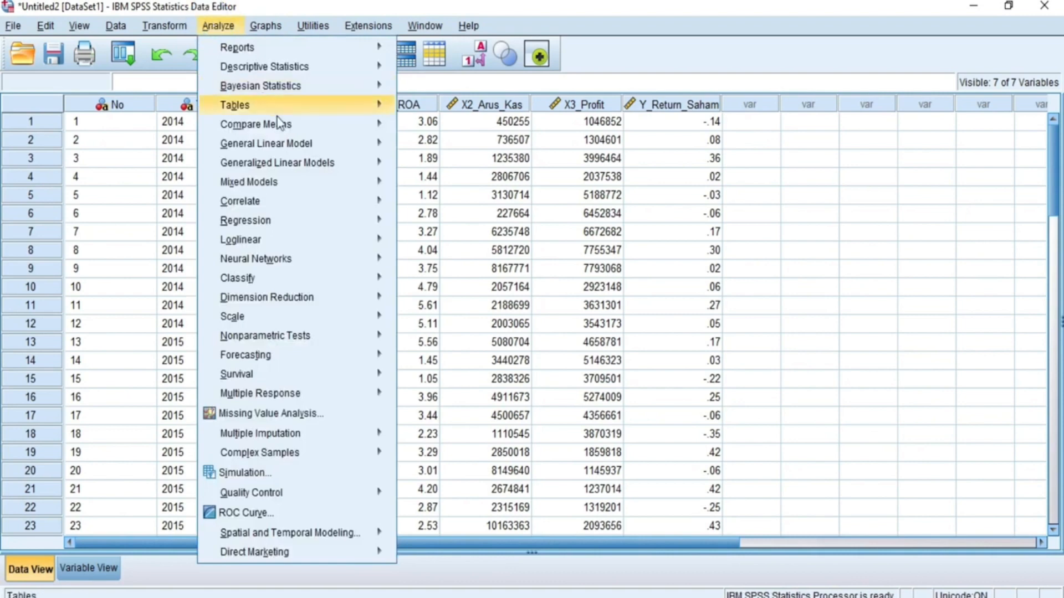
pyautogui.click(362, 227)
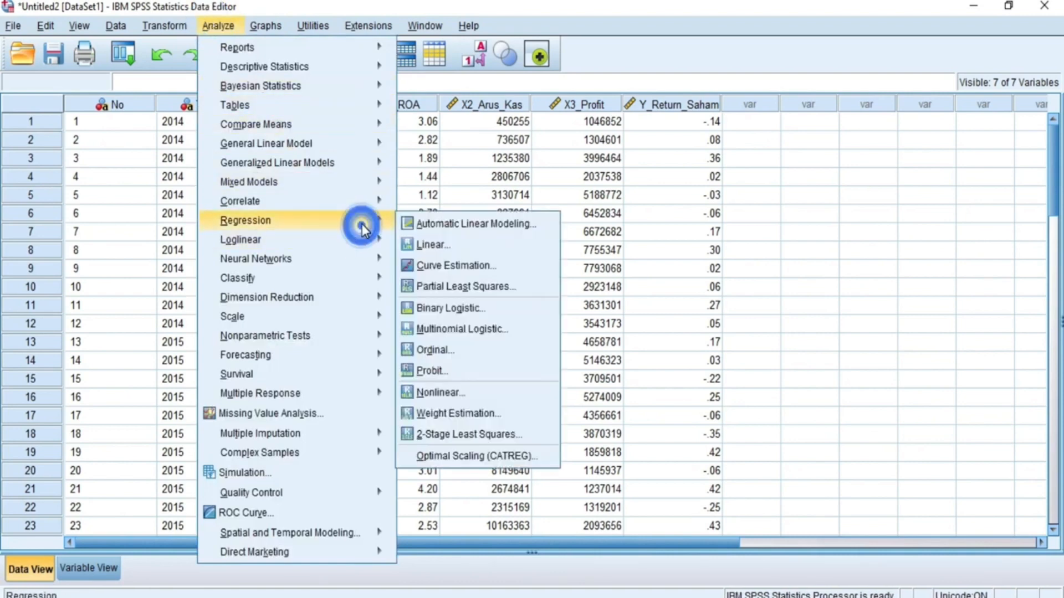
pyautogui.click(432, 248)
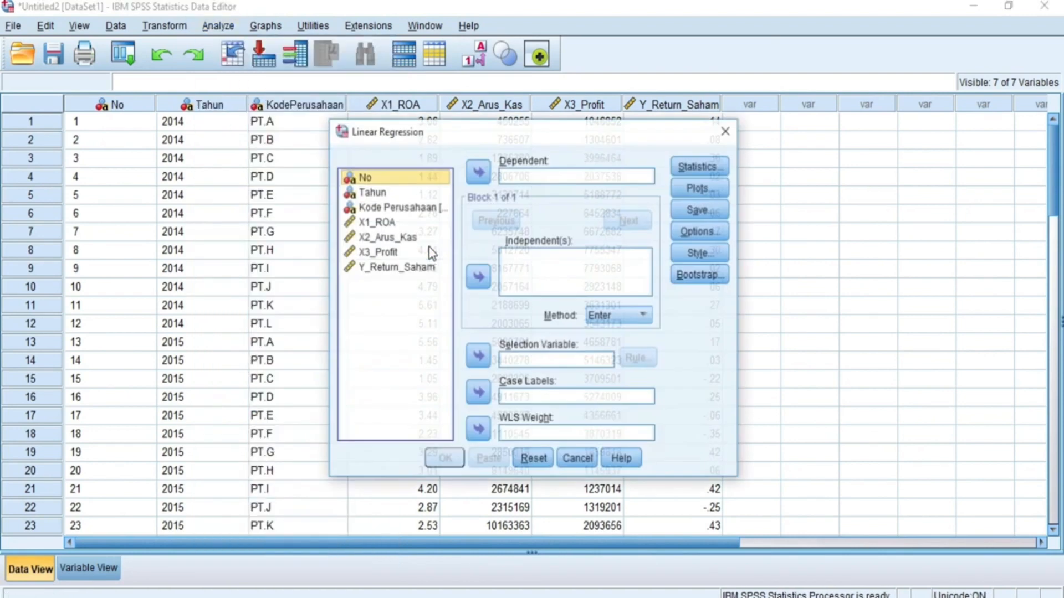
pyautogui.click(397, 267)
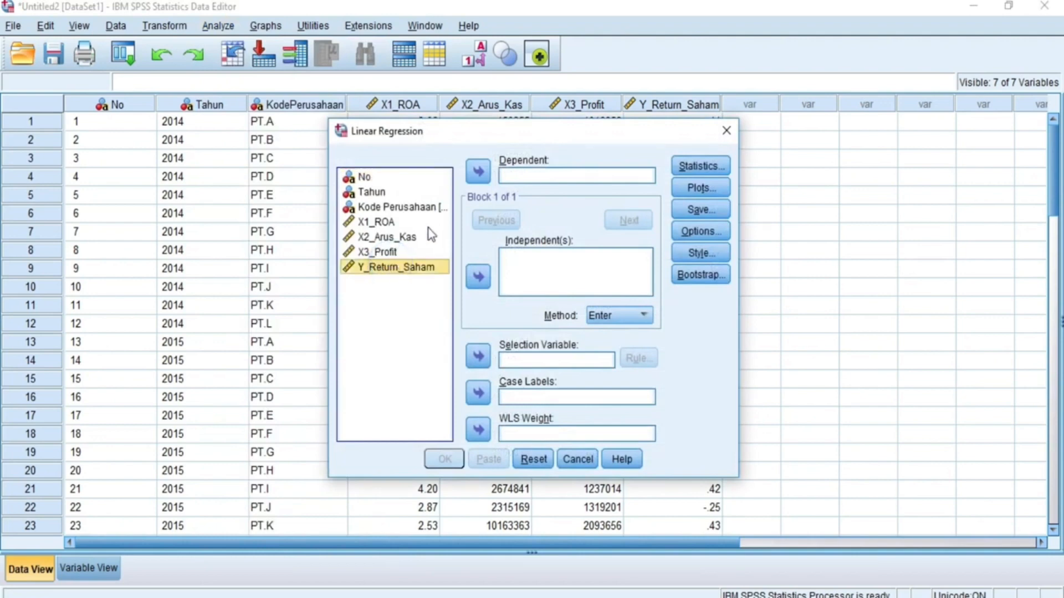
pyautogui.click(471, 177)
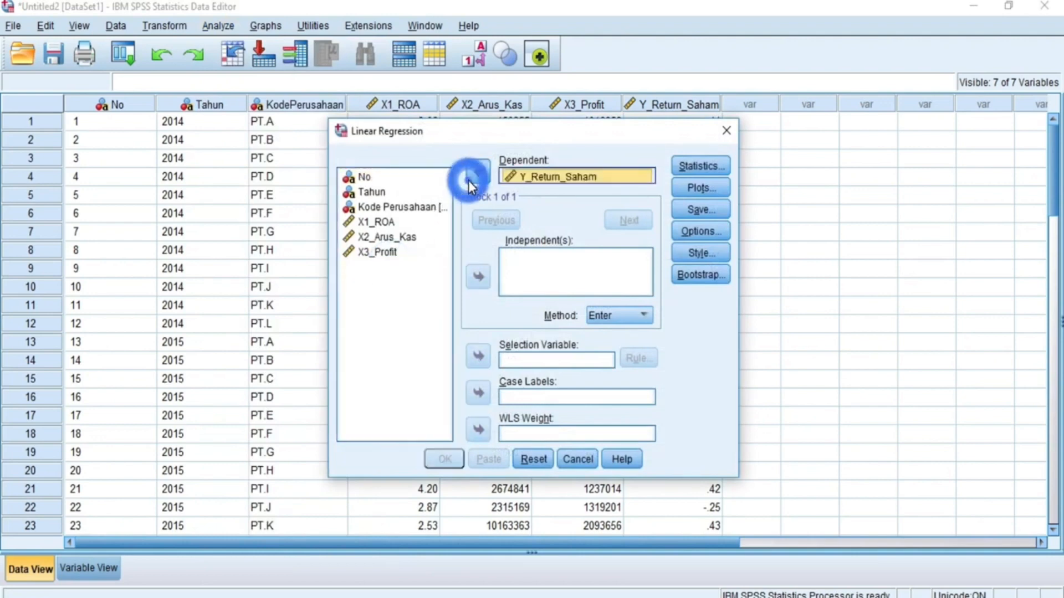
# Add X1_ROA, X2_Arus_Kas and X3_Profit as independent variables, and accept the Estimates and Model fit statistics.
pyautogui.click(380, 222)
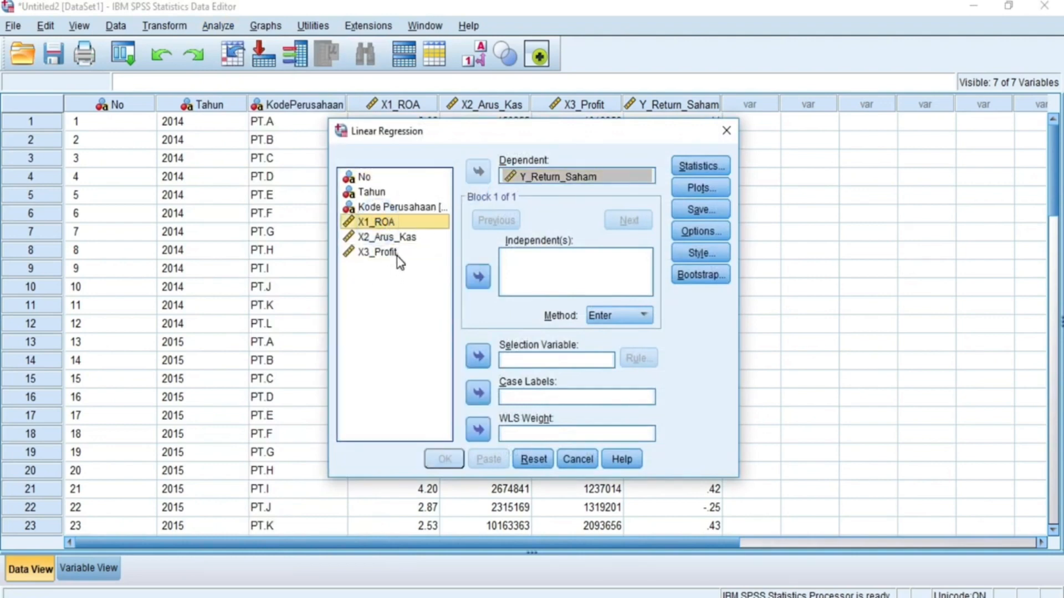
pyautogui.keyDown('shift'); pyautogui.click(395, 252); pyautogui.keyUp('shift')
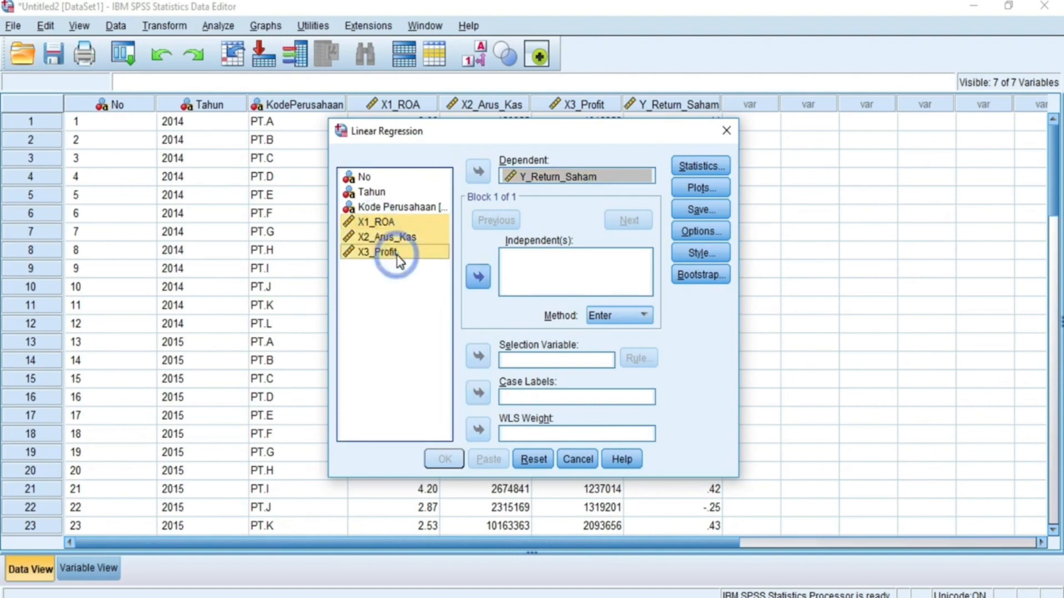
pyautogui.click(480, 277)
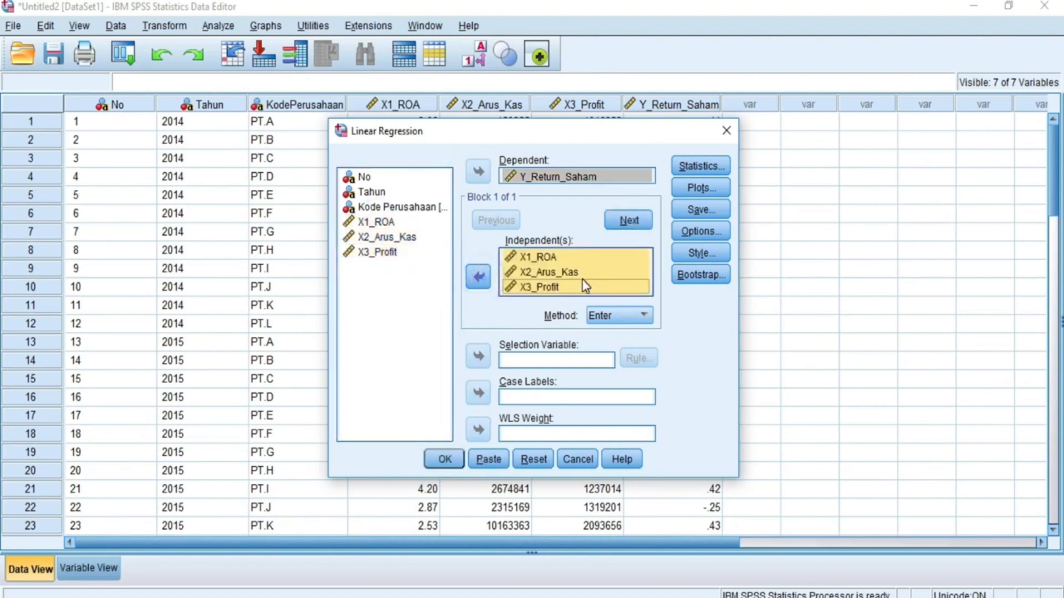
pyautogui.click(685, 166)
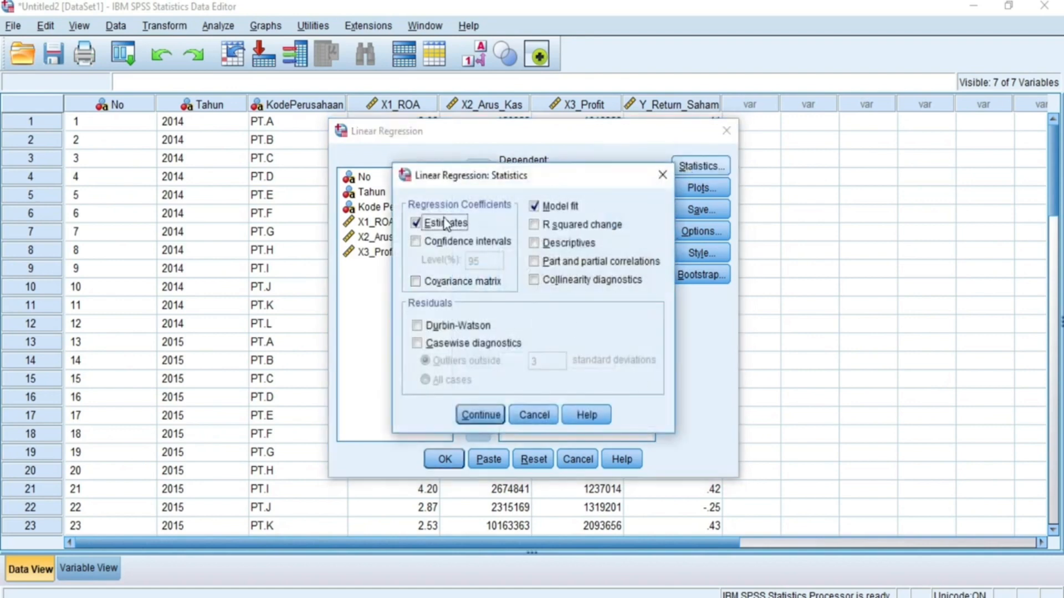
pyautogui.click(499, 417)
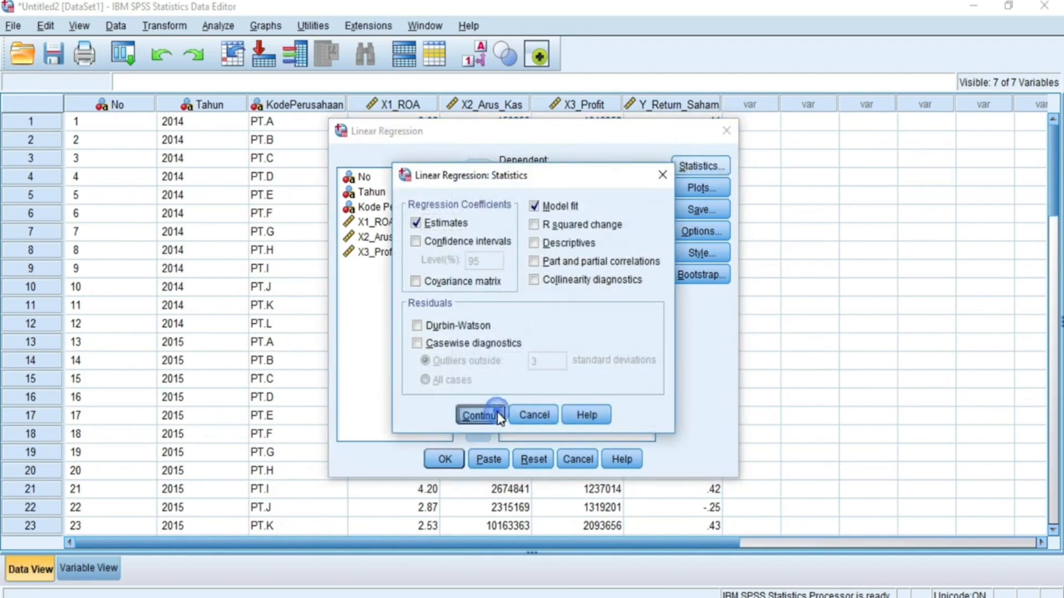
# Include a histogram and a normal probability plot of the standardized residuals in the regression.
pyautogui.click(701, 188)
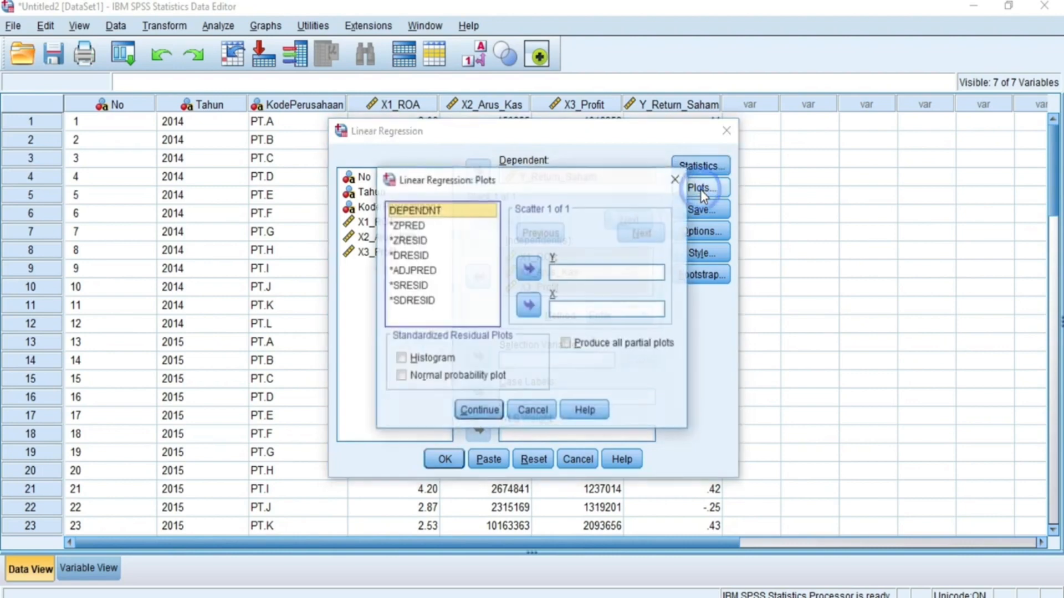
pyautogui.click(442, 360)
pyautogui.click(464, 379)
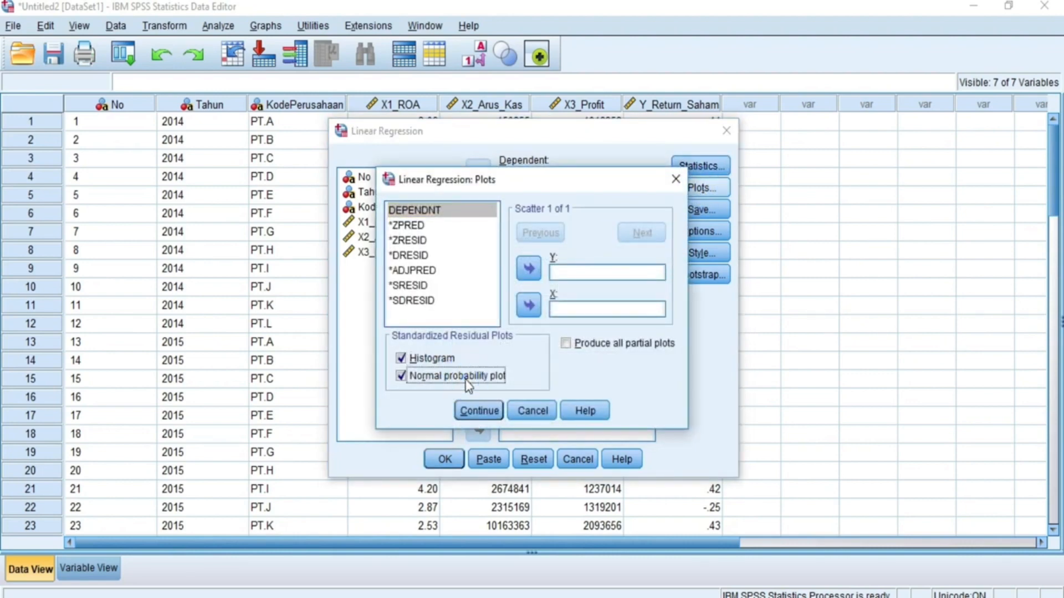
pyautogui.click(479, 411)
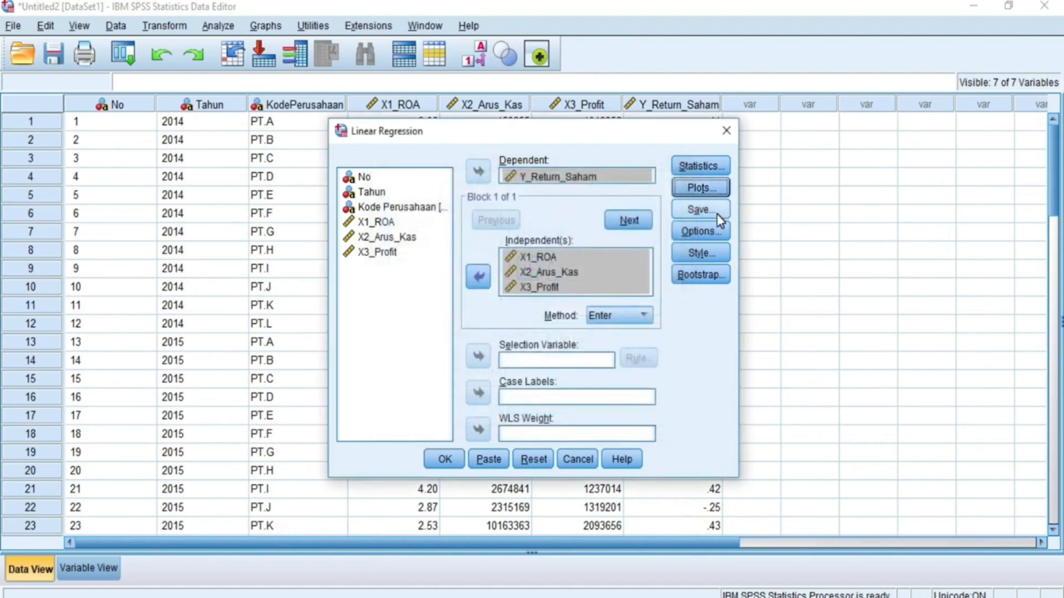
# Save the unstandardized residuals as a variable, run the regression and maximize its output window.
pyautogui.click(718, 216)
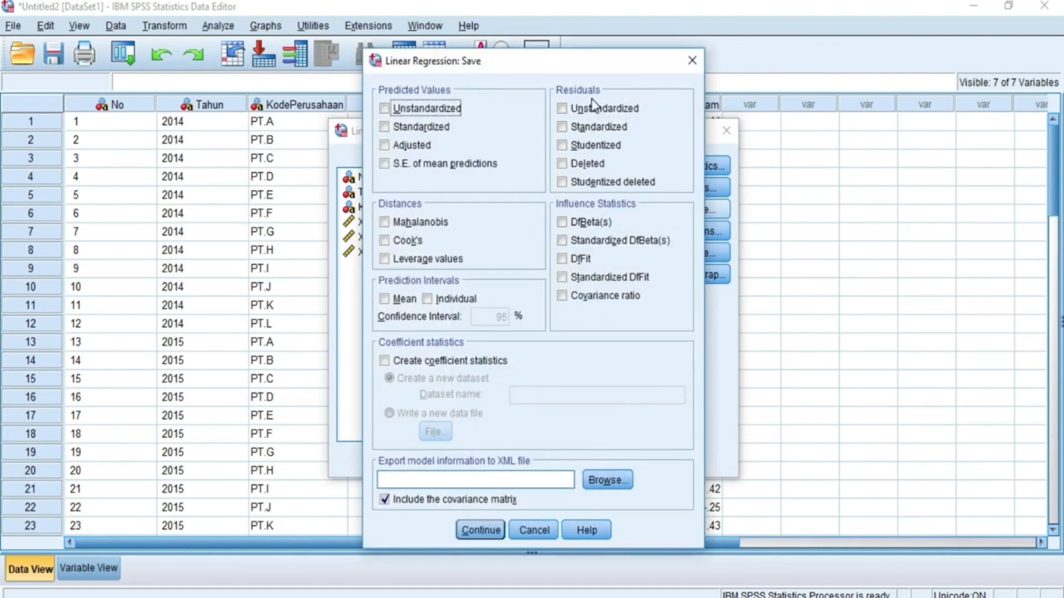
pyautogui.click(601, 108)
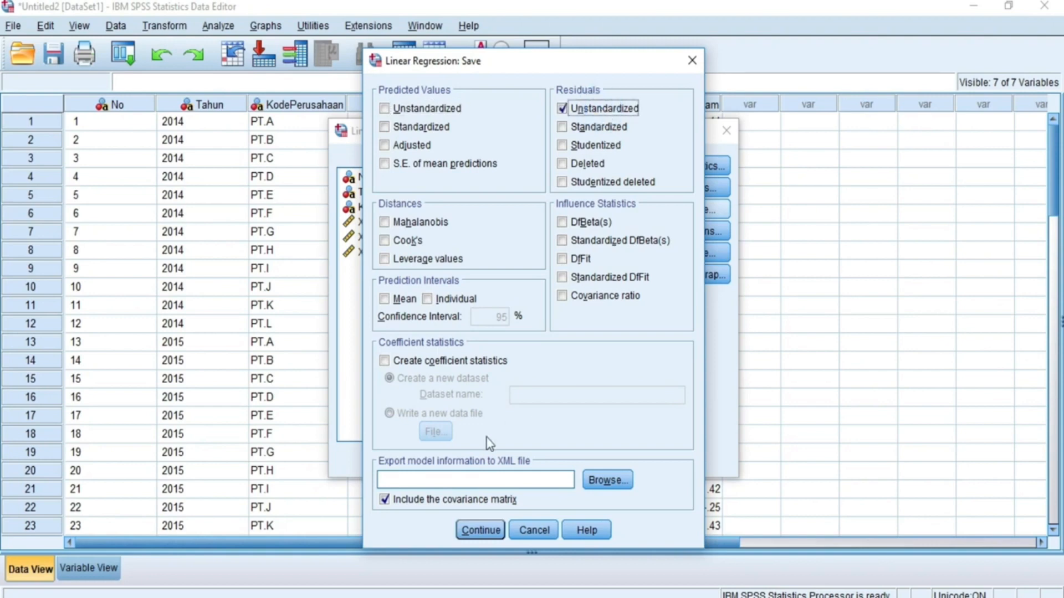
pyautogui.click(489, 532)
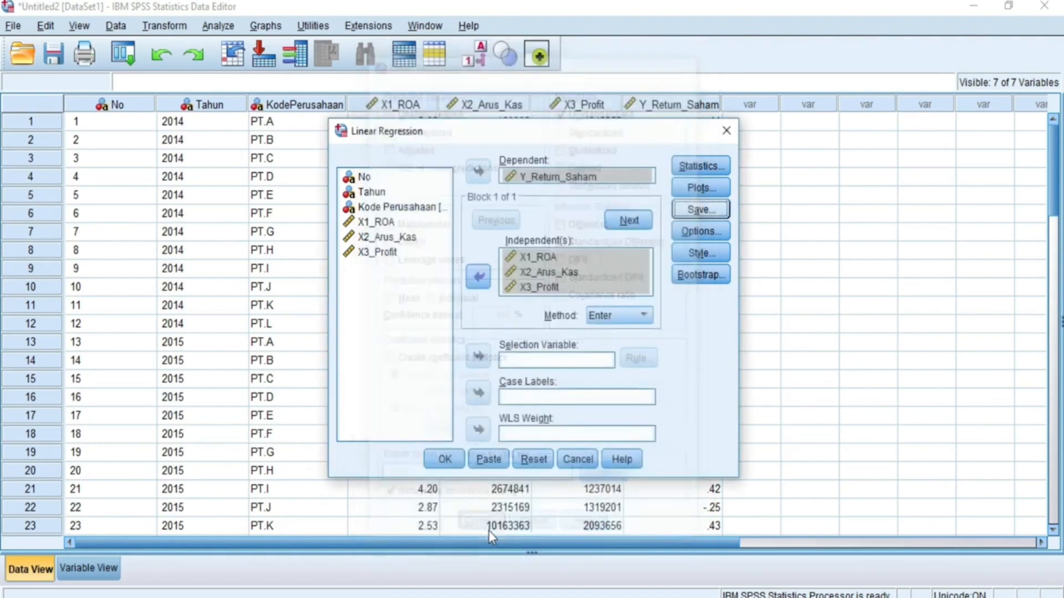
pyautogui.click(446, 460)
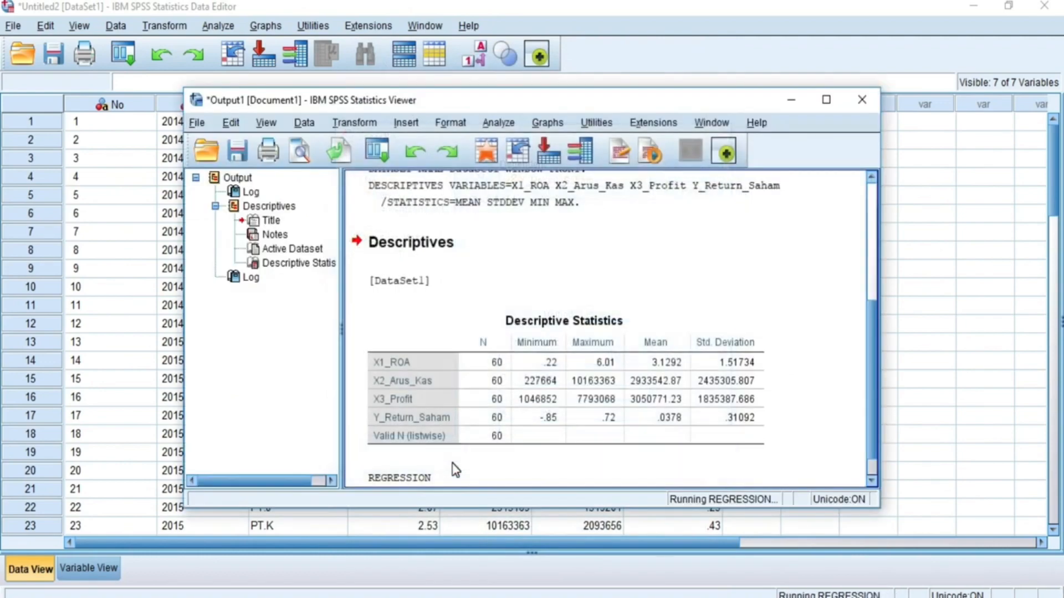
pyautogui.doubleClick(817, 101)
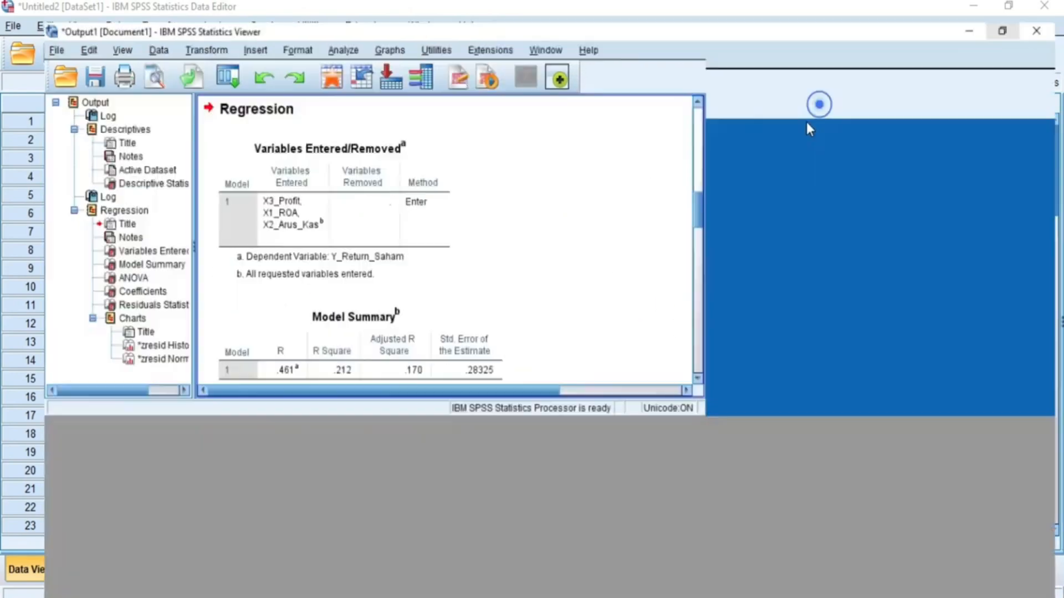
# Examine the regression tables, the residual histogram and the normal P-P plot in the output, and return to the Data Editor.
pyautogui.scroll(-5, 410, 382)
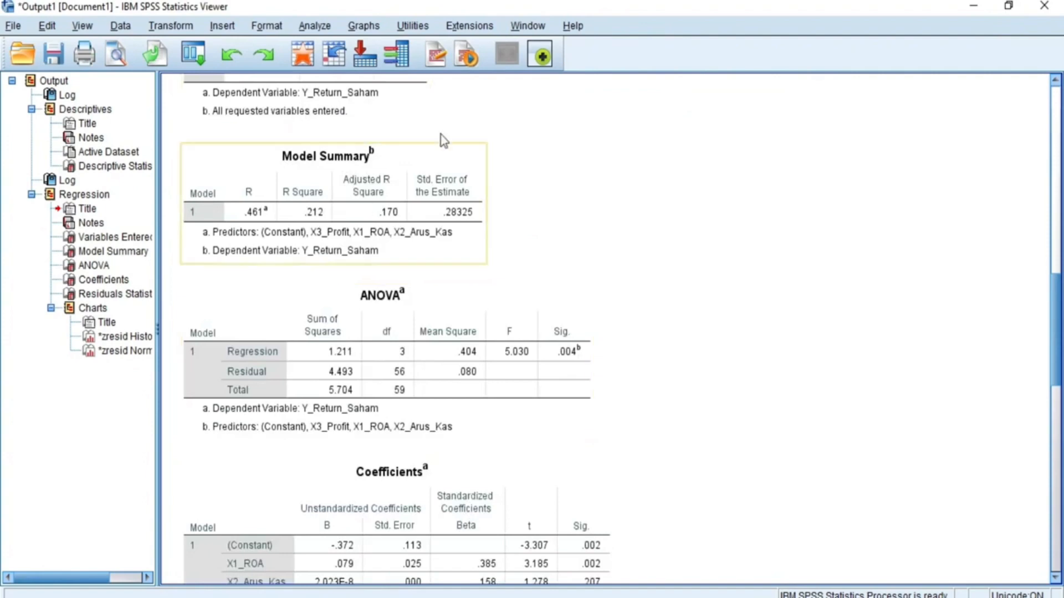
pyautogui.scroll(-3, 521, 327)
pyautogui.scroll(-6, 523, 331)
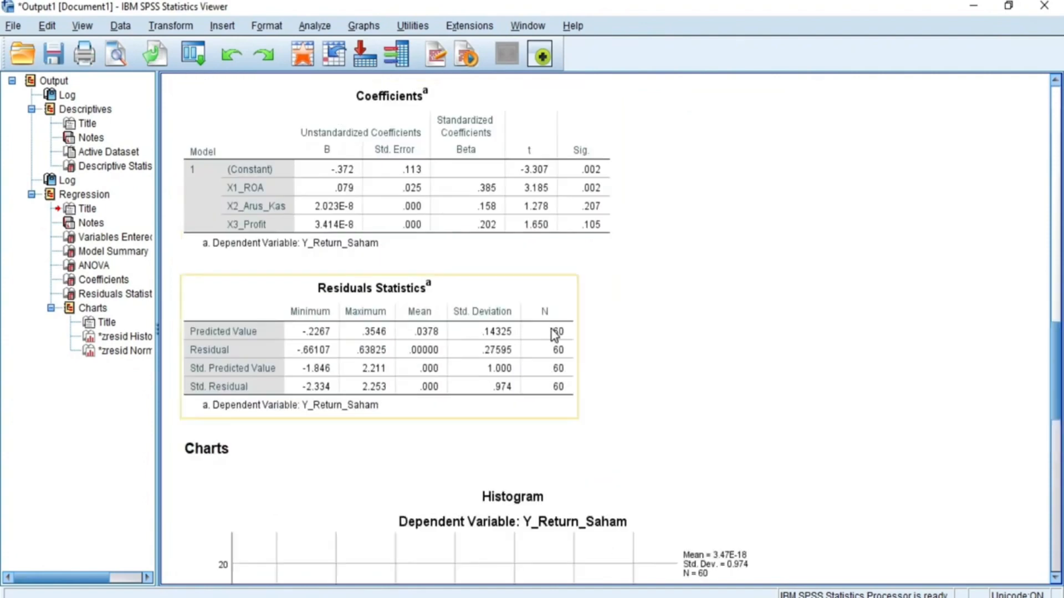
pyautogui.scroll(-3, 578, 329)
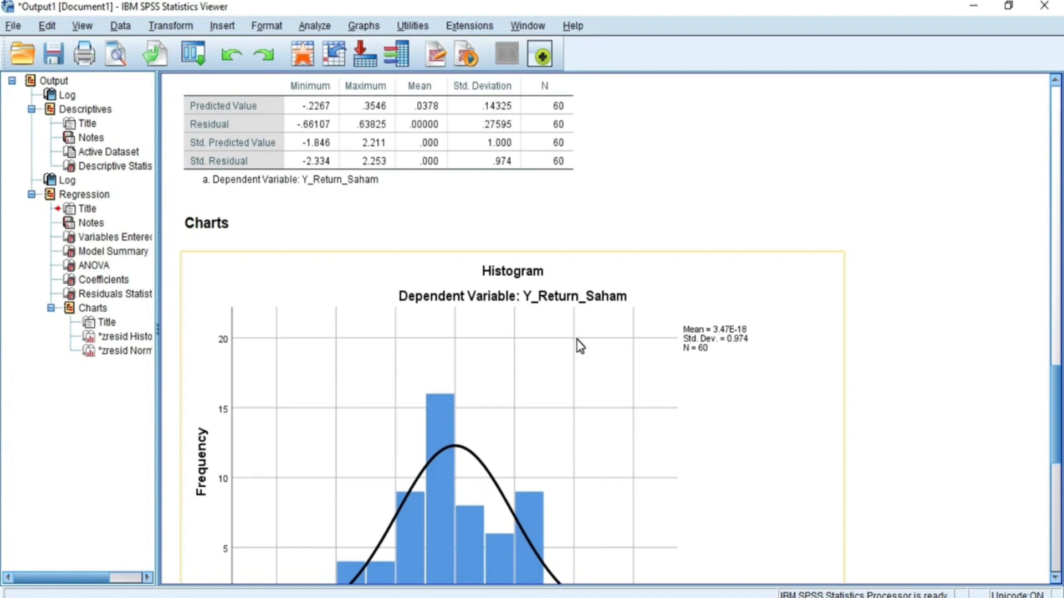
pyautogui.scroll(-3, 609, 368)
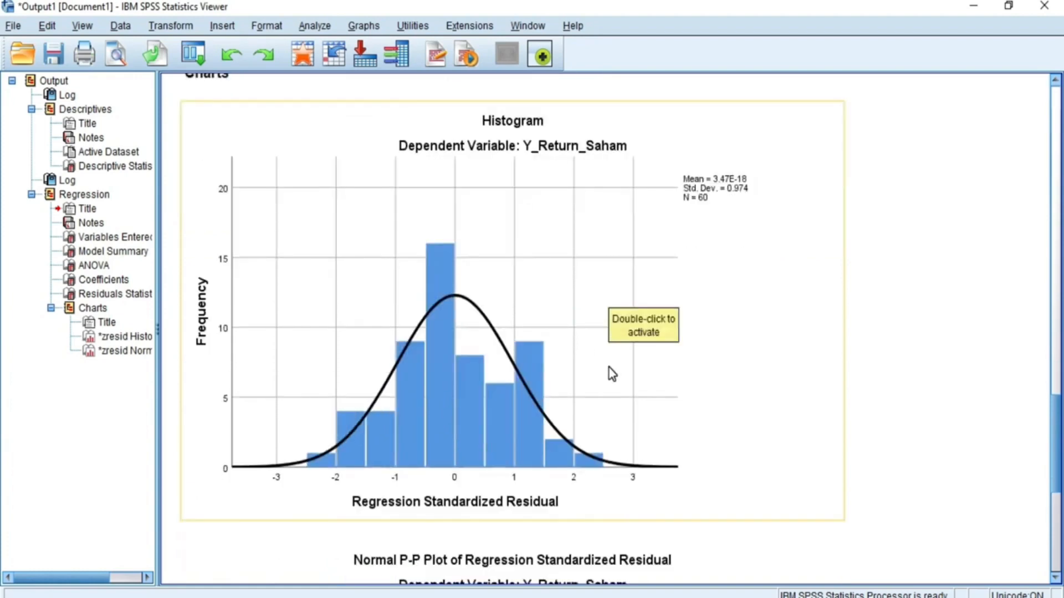
pyautogui.click(634, 245)
pyautogui.scroll(-8, 610, 333)
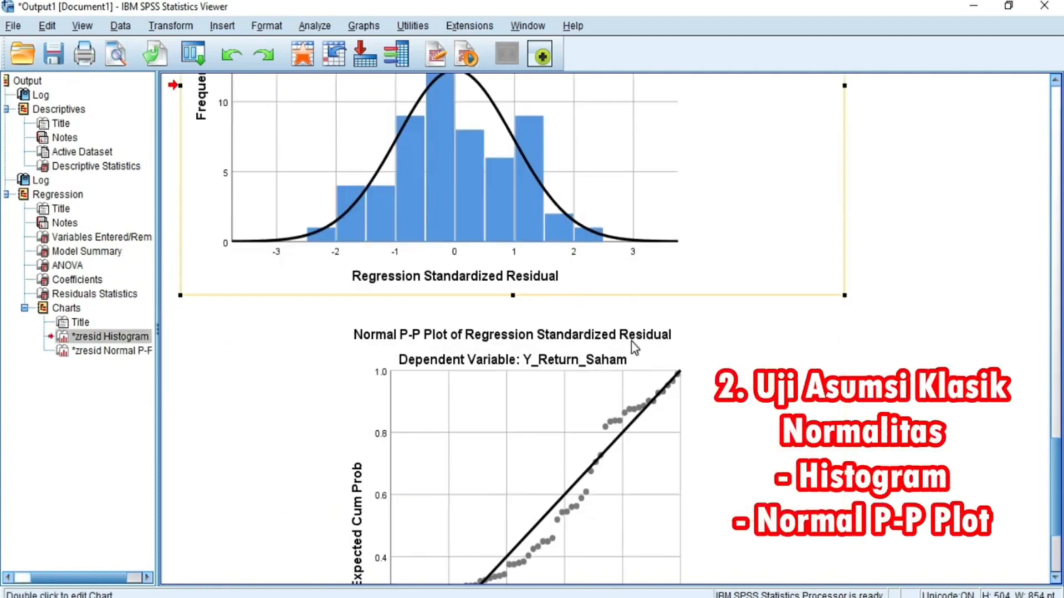
pyautogui.click(606, 309)
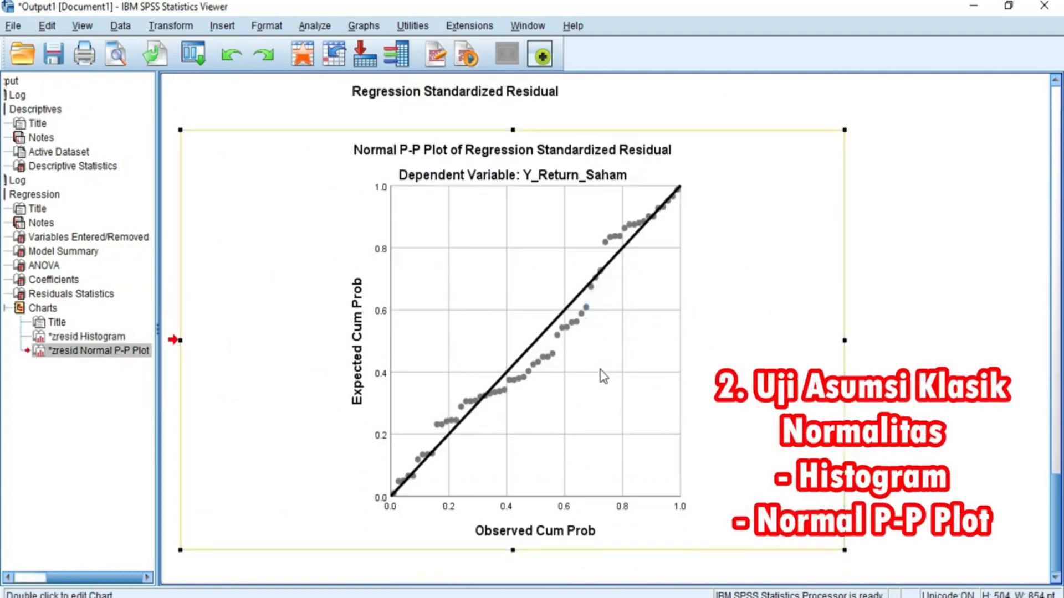
pyautogui.scroll(5, 598, 417)
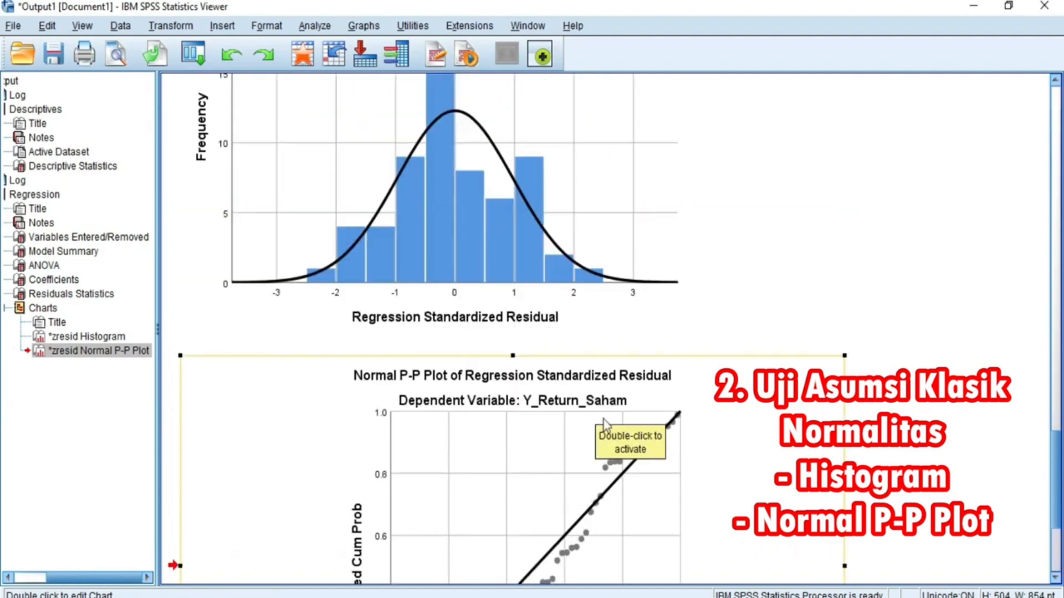
pyautogui.click(974, 5)
# Run a legacy one-sample Kolmogorov-Smirnov test on Unstandardized Residual (RES_1) with the Normal test distribution.
pyautogui.click(219, 27)
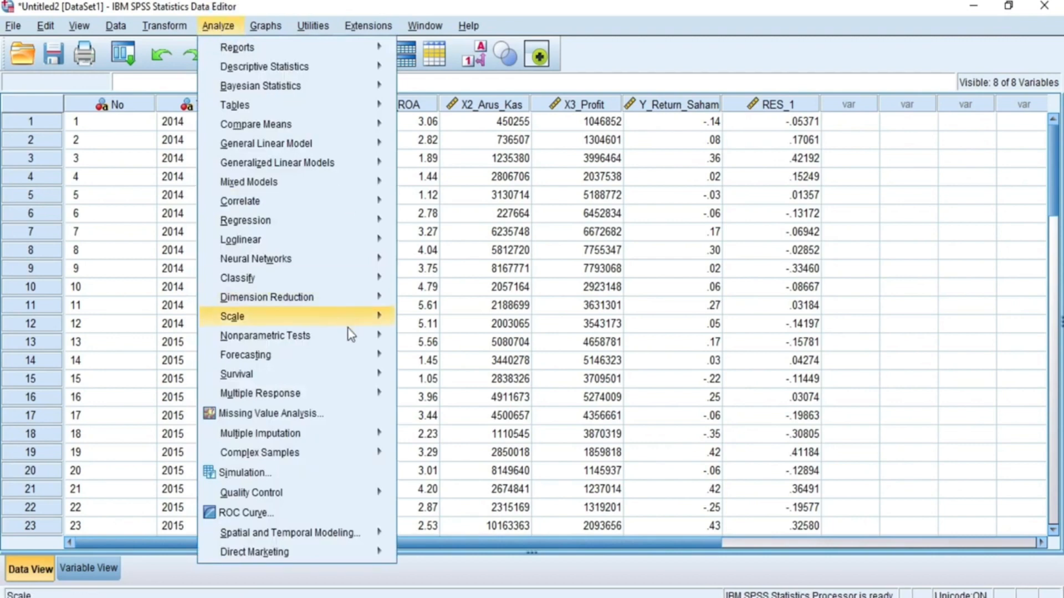
pyautogui.moveTo(357, 346)
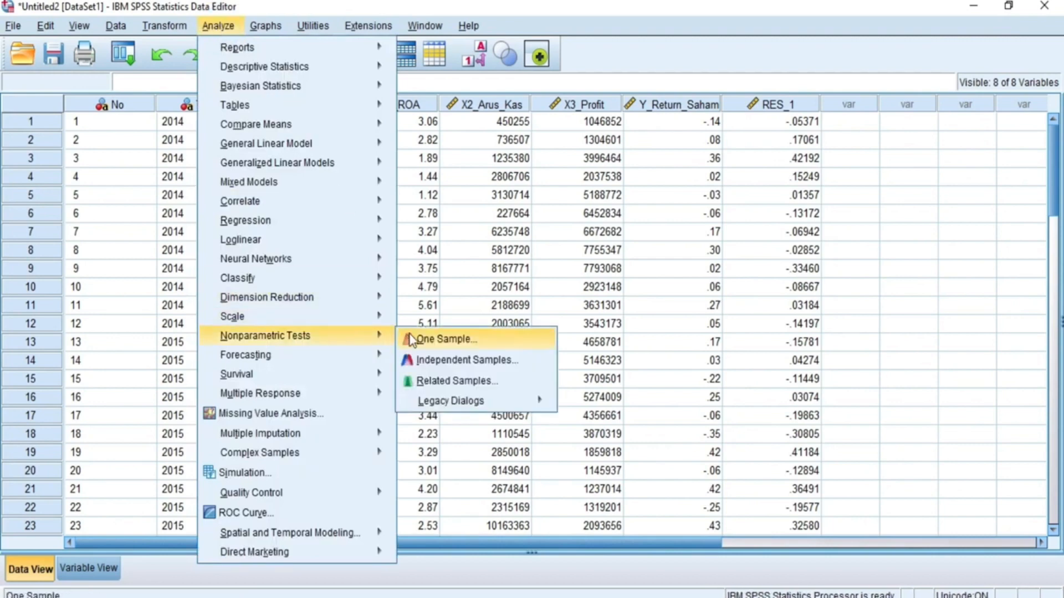
pyautogui.moveTo(516, 413)
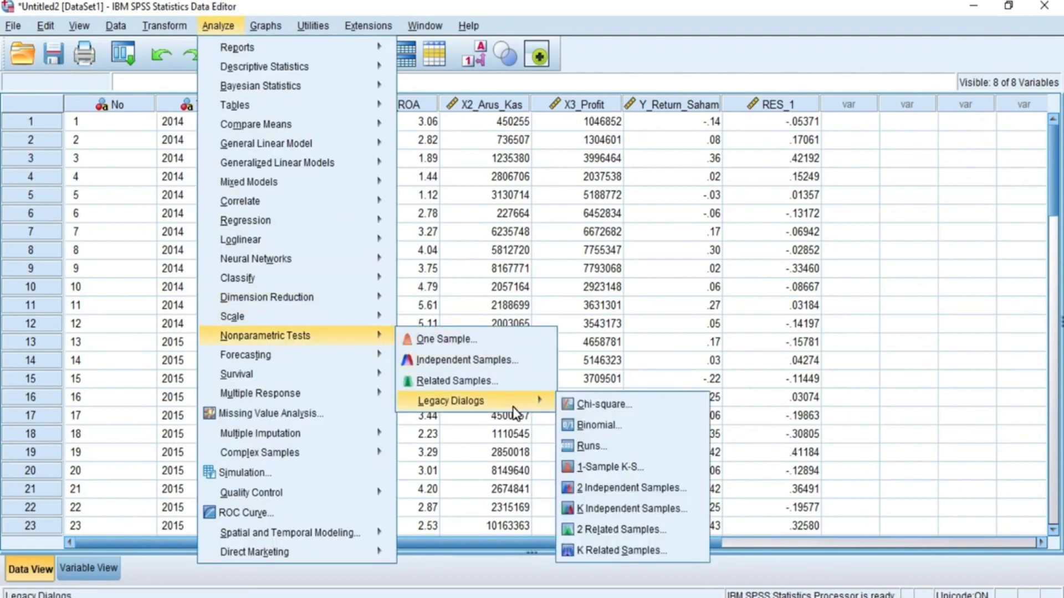
pyautogui.click(618, 467)
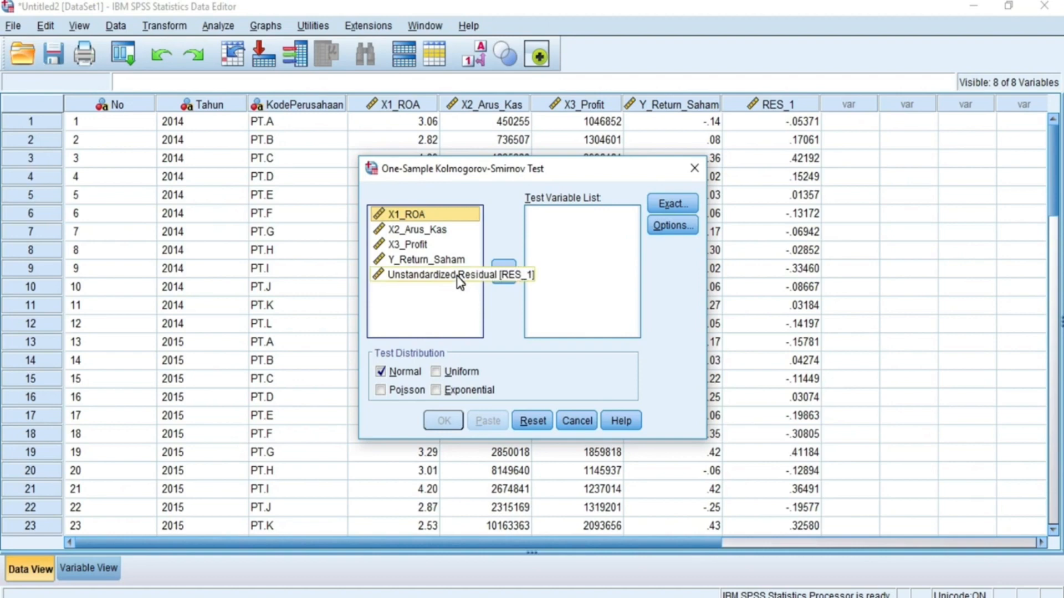
pyautogui.click(458, 277)
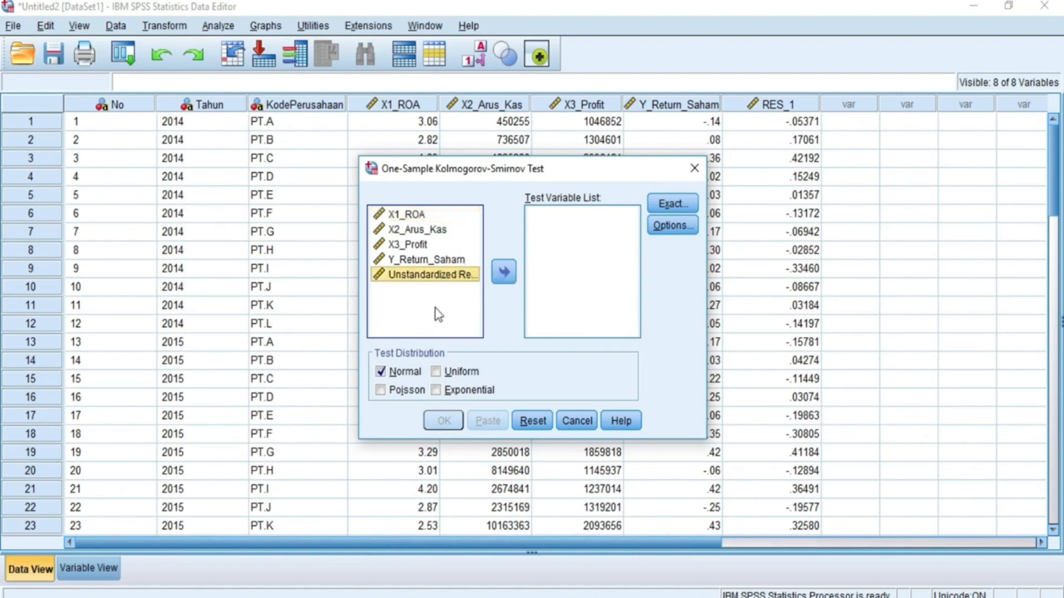
pyautogui.click(507, 281)
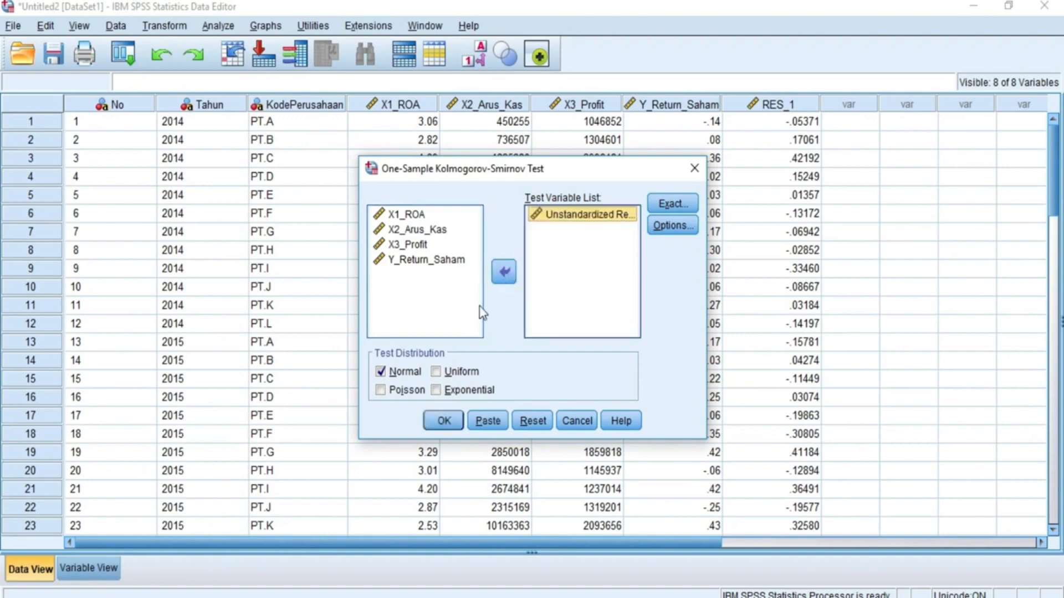
pyautogui.click(444, 421)
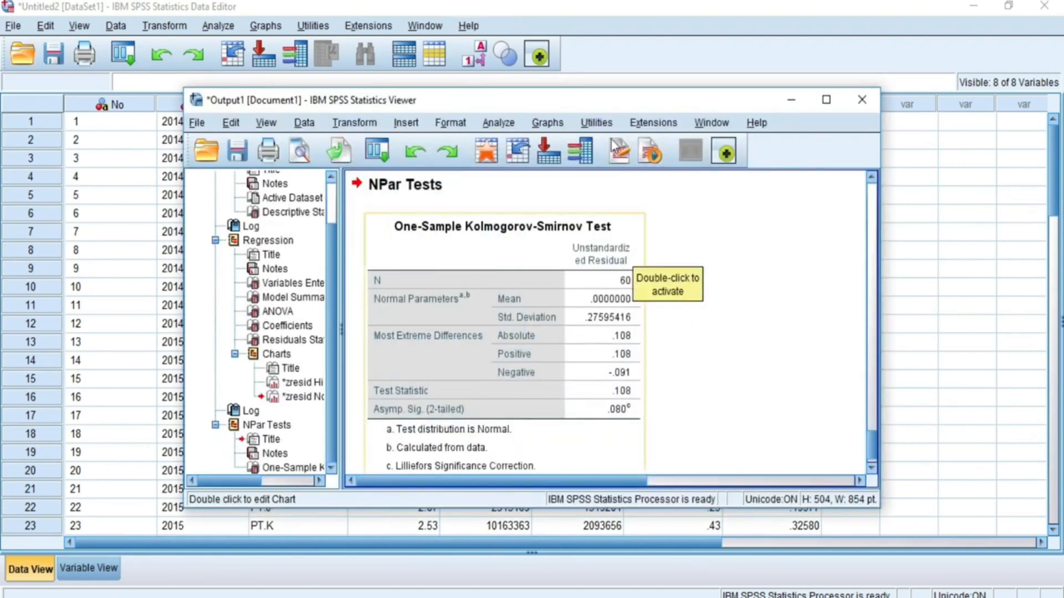
# Review the Kolmogorov-Smirnov table and the residual charts in the maximized output window, and return to the Data Editor.
pyautogui.click(828, 102)
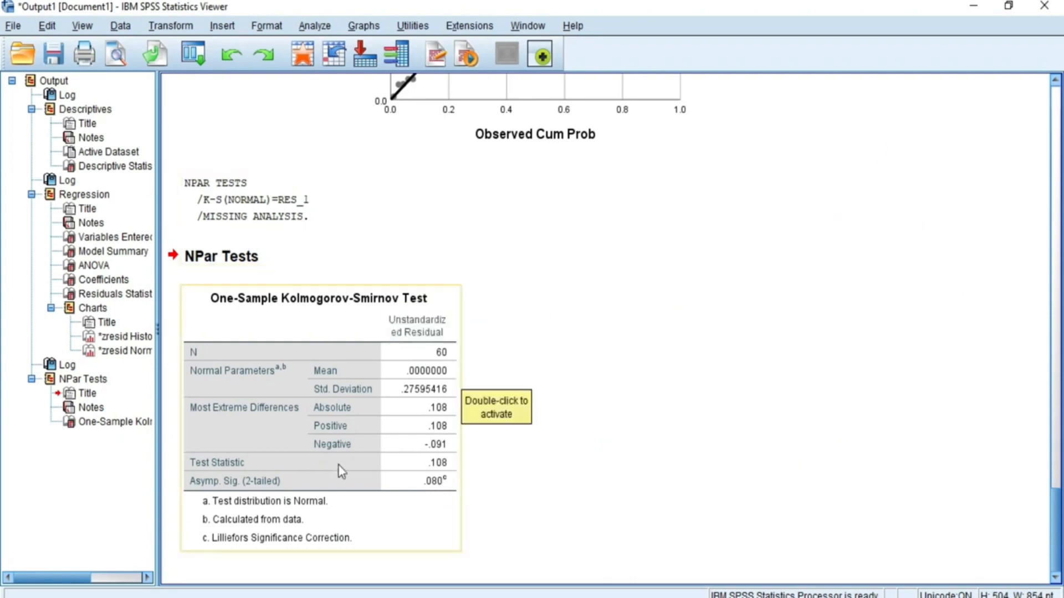
pyautogui.scroll(15, 391, 457)
pyautogui.scroll(-6, 404, 440)
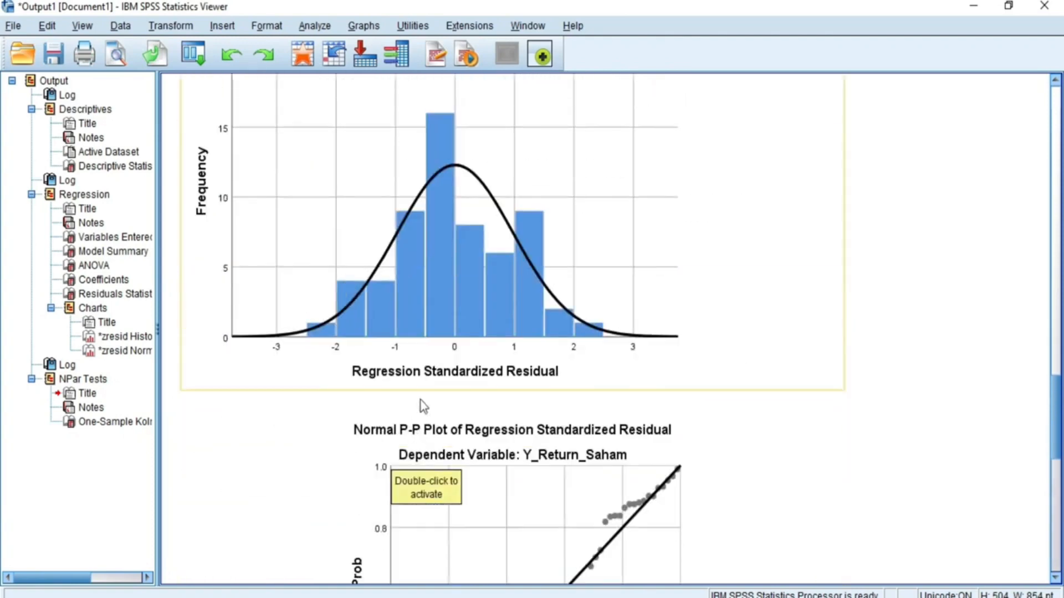
pyautogui.scroll(-10, 420, 408)
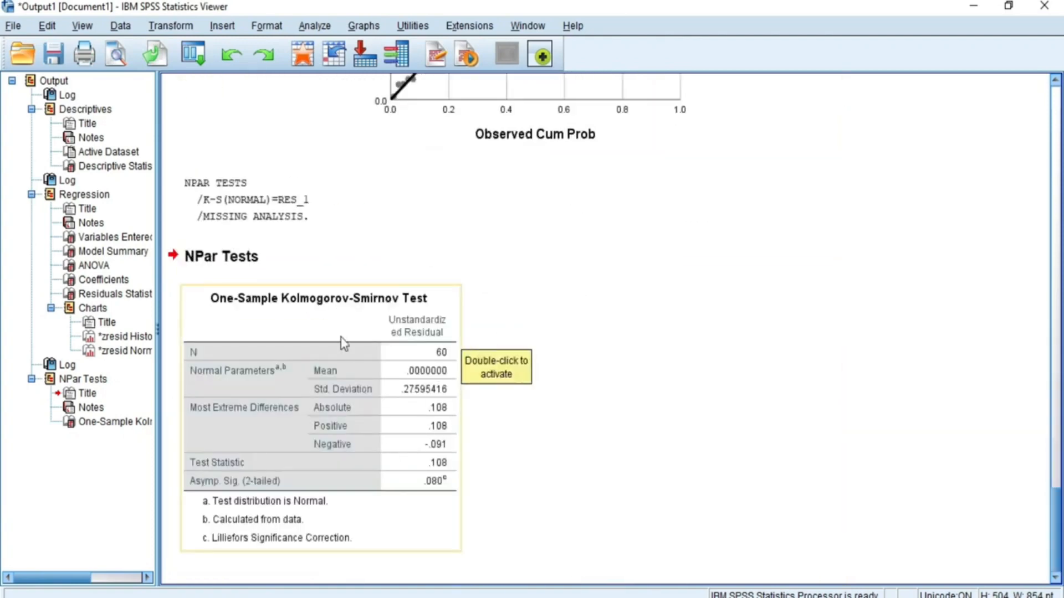
pyautogui.click(970, 19)
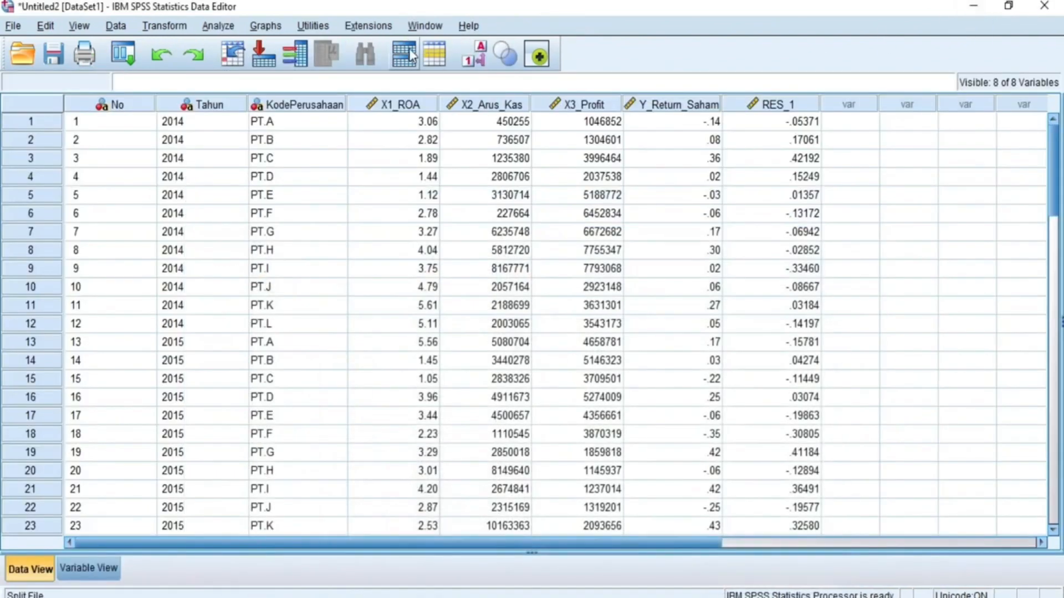
# Reopen Linear Regression and replace the Estimates and Model fit statistics with Covariance matrix and Collinearity diagnostics.
pyautogui.click(227, 27)
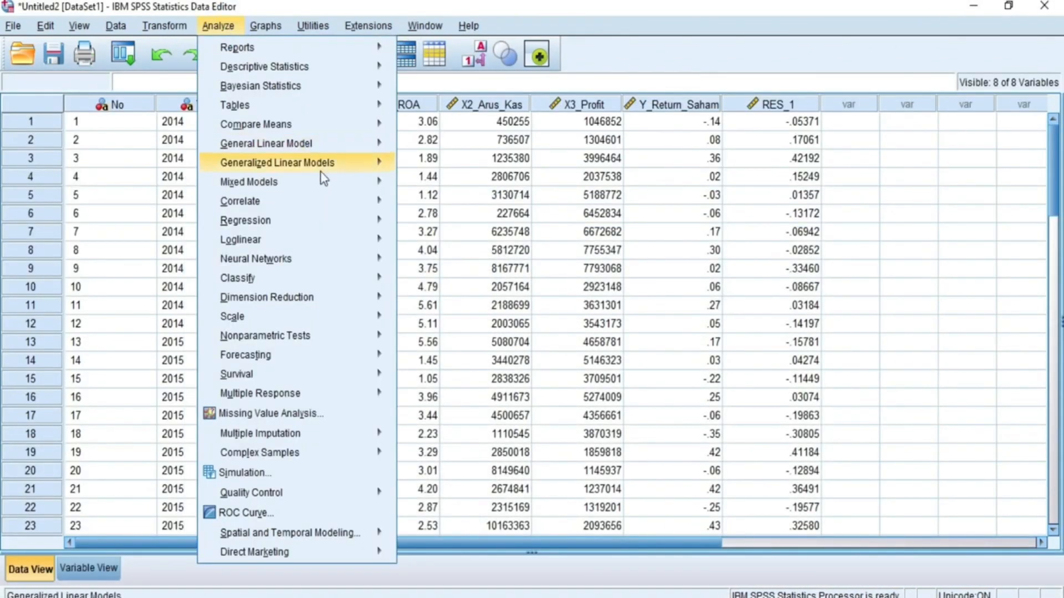
pyautogui.moveTo(381, 208)
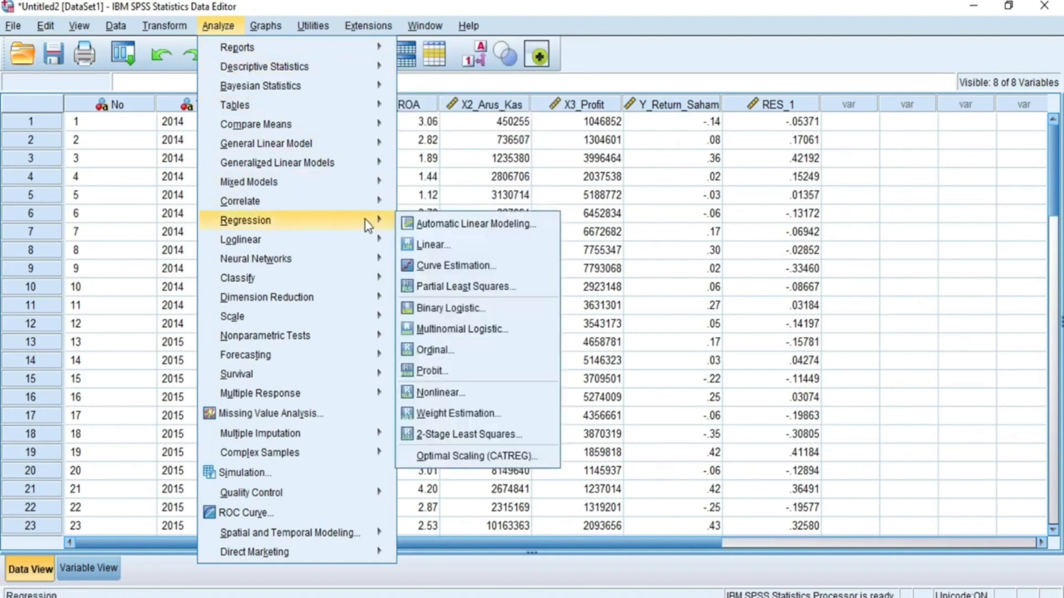
pyautogui.click(433, 245)
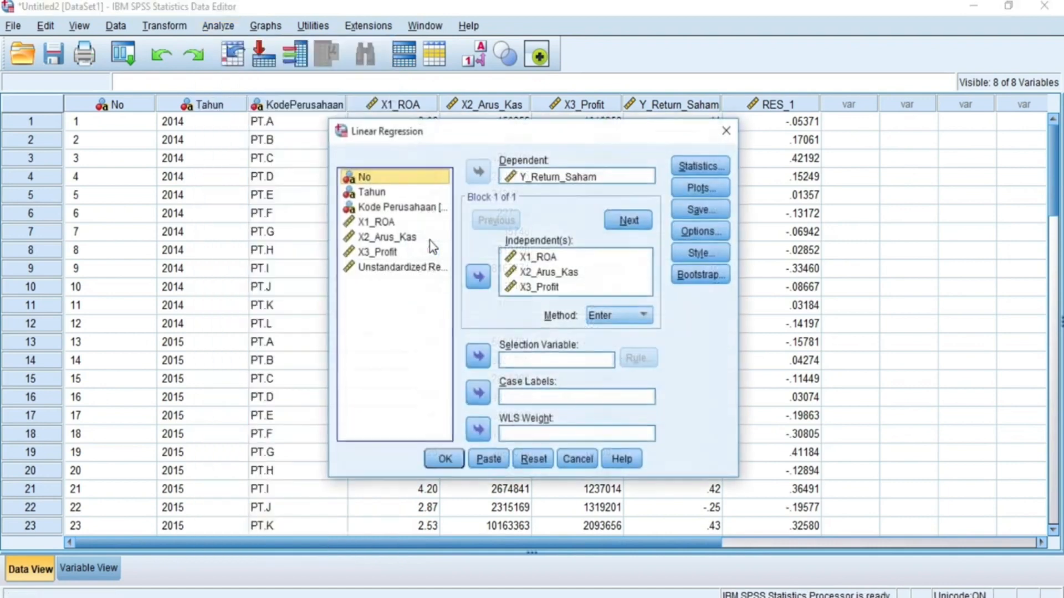
pyautogui.click(723, 168)
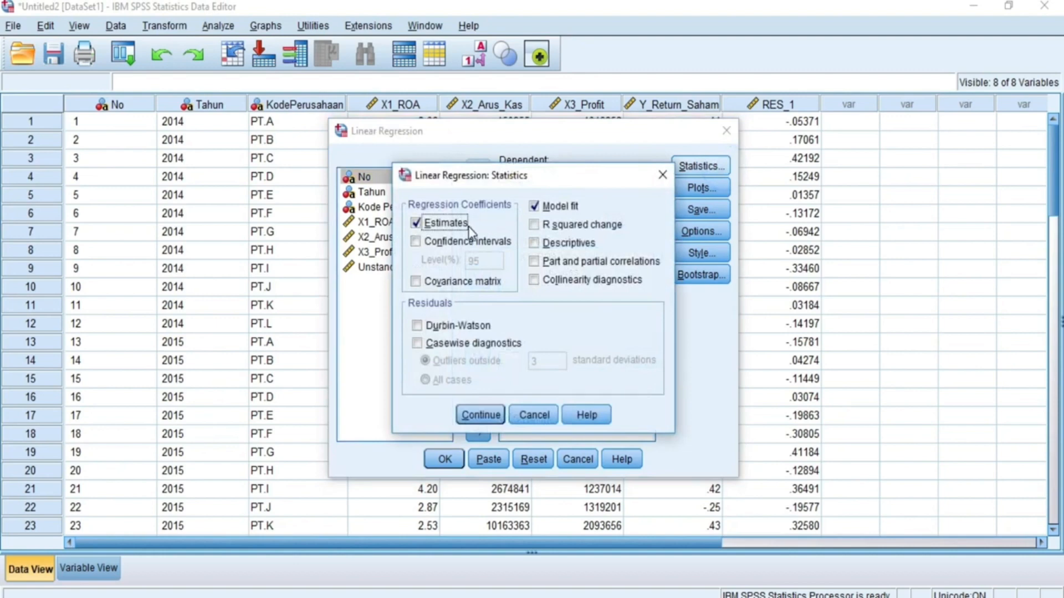
pyautogui.click(449, 223)
pyautogui.click(550, 209)
pyautogui.click(444, 281)
pyautogui.click(561, 280)
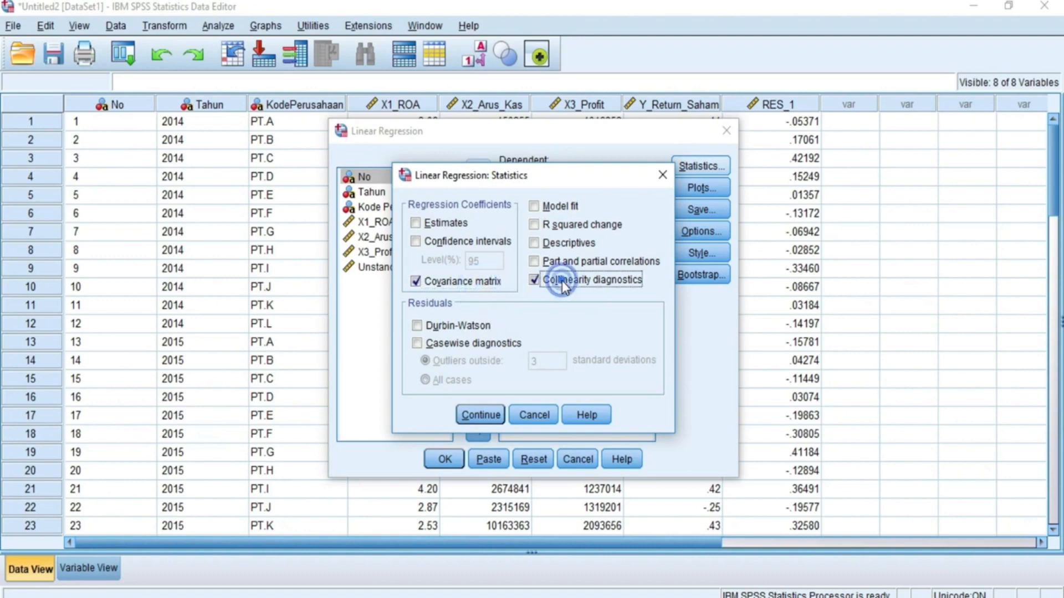
pyautogui.click(480, 415)
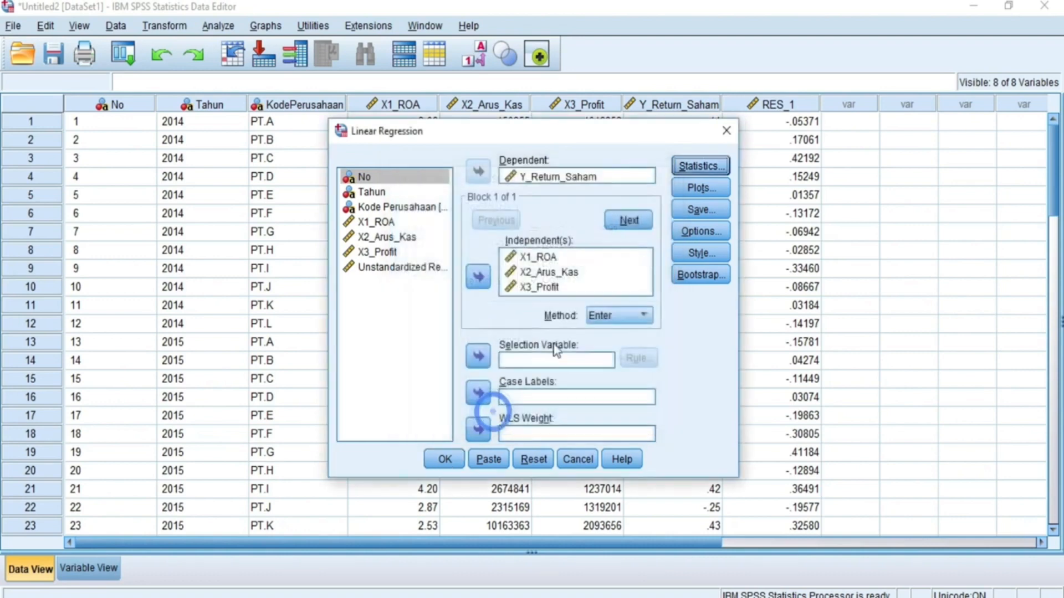
# Exclude the histogram and the normal probability plot of the standardized residuals from the regression.
pyautogui.click(710, 190)
pyautogui.click(448, 359)
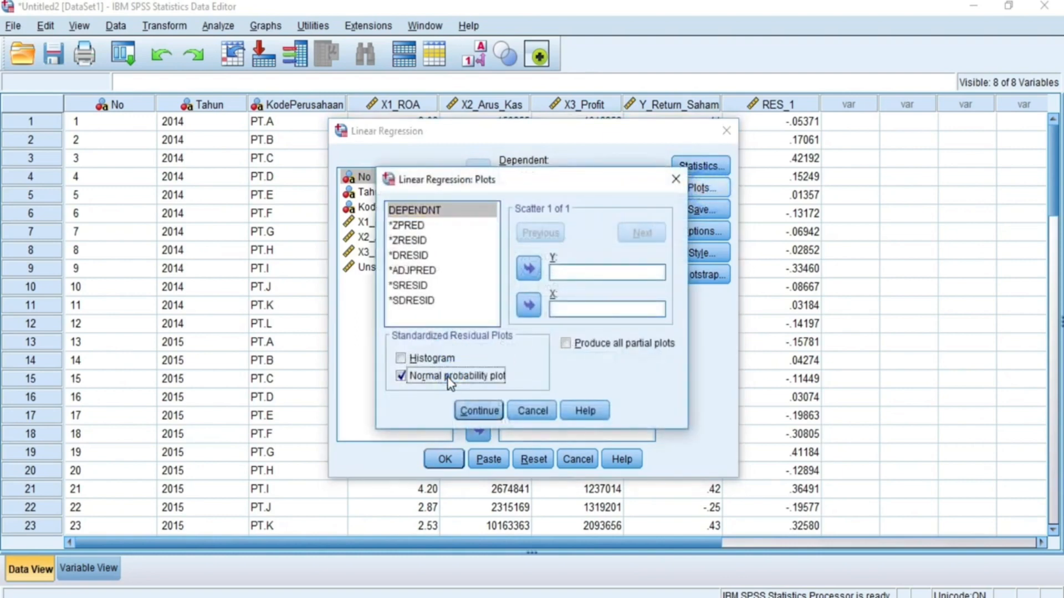
pyautogui.click(435, 375)
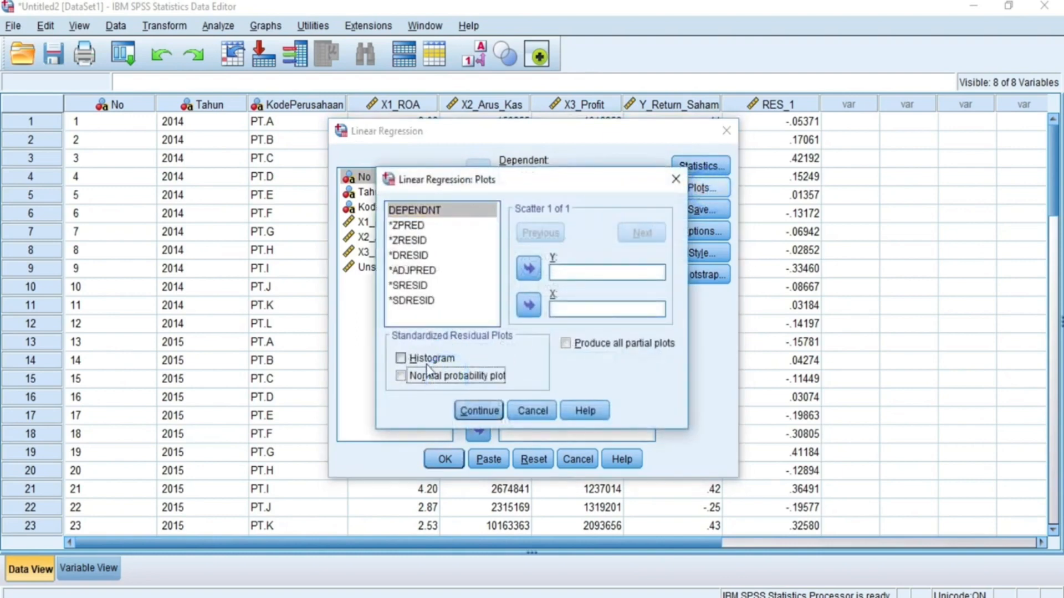
pyautogui.click(480, 419)
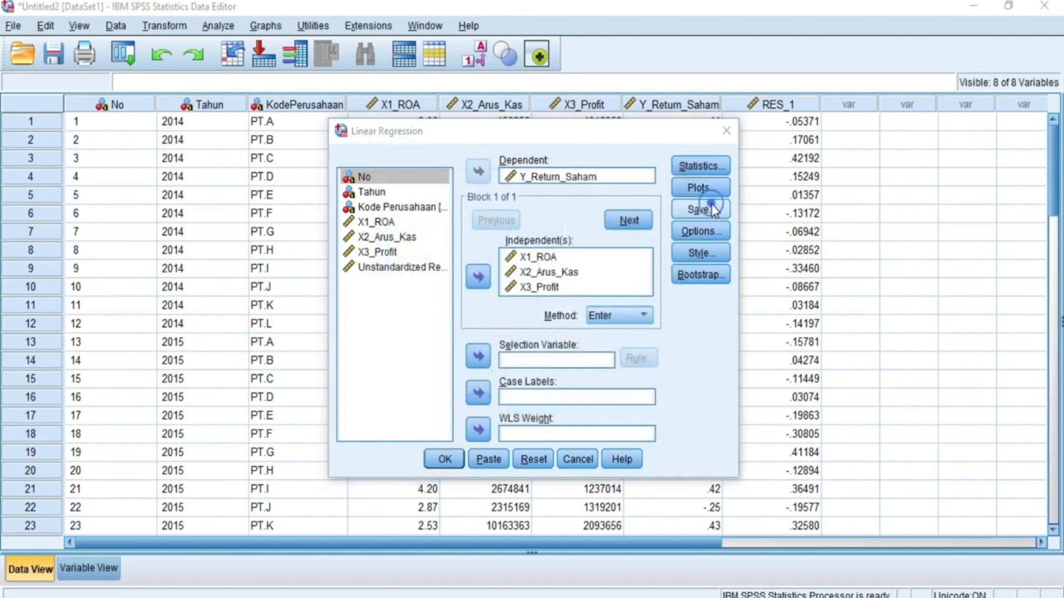
# Turn off saving of the unstandardized residuals and run the regression.
pyautogui.click(699, 209)
pyautogui.click(620, 111)
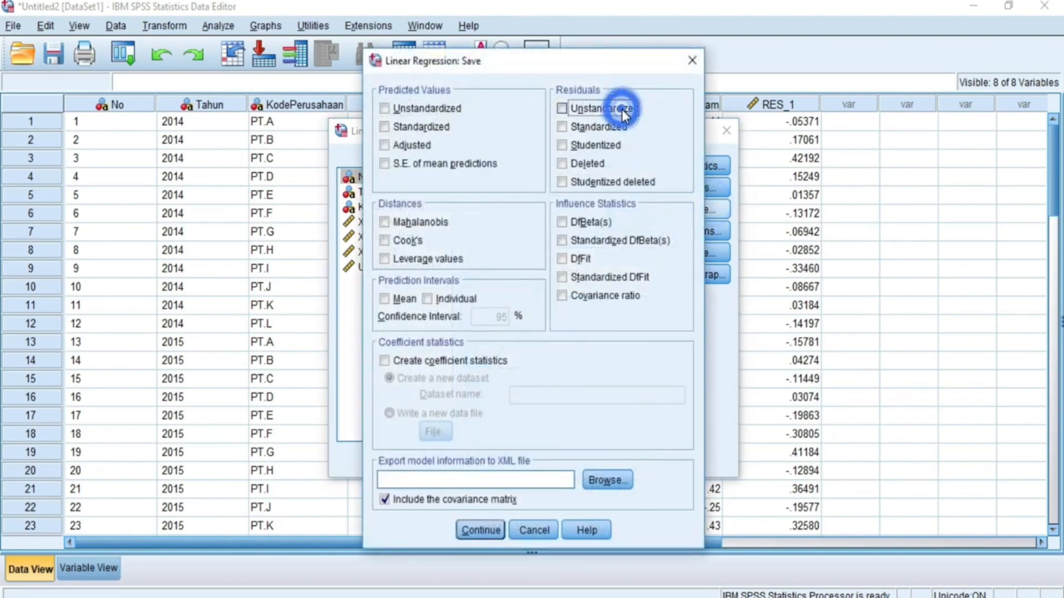
pyautogui.click(478, 531)
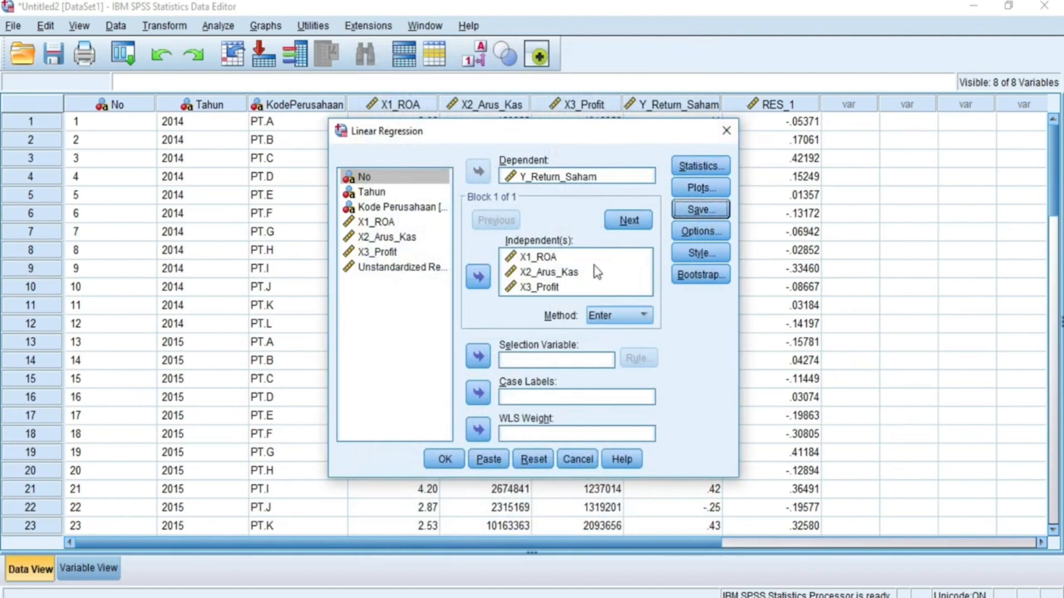
pyautogui.click(446, 459)
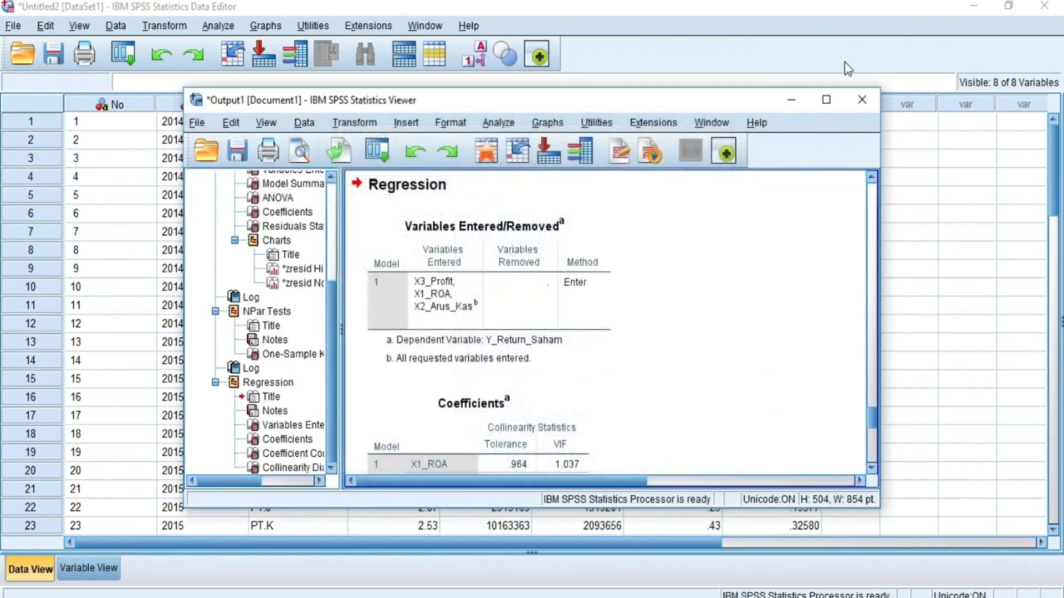
# Examine the Tolerance and VIF values, coefficient correlations and collinearity diagnostics in the maximized output, and return to the Data Editor.
pyautogui.click(829, 101)
pyautogui.scroll(-5, 510, 322)
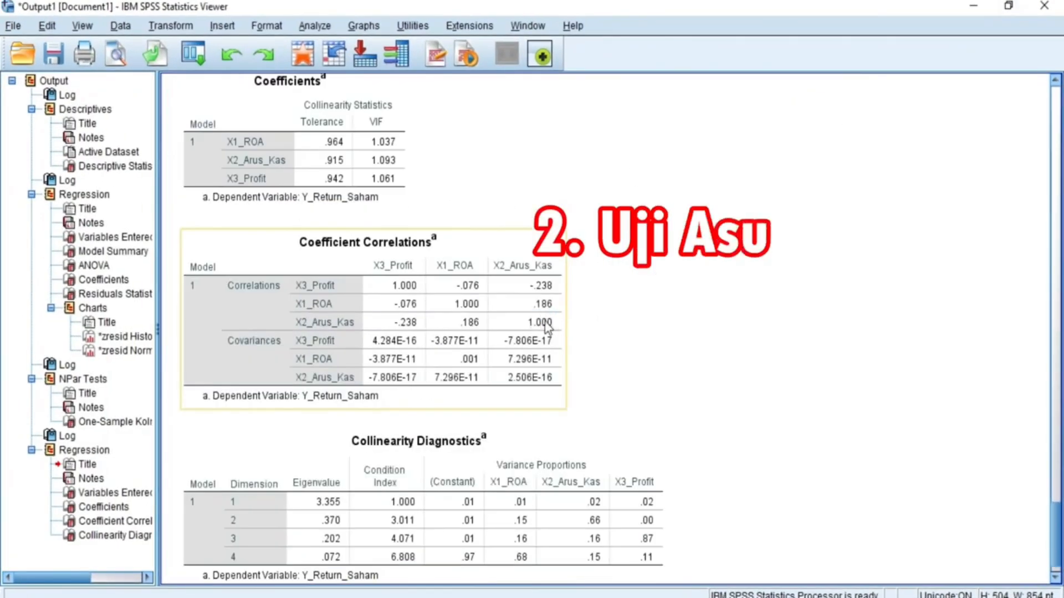
pyautogui.scroll(4, 569, 345)
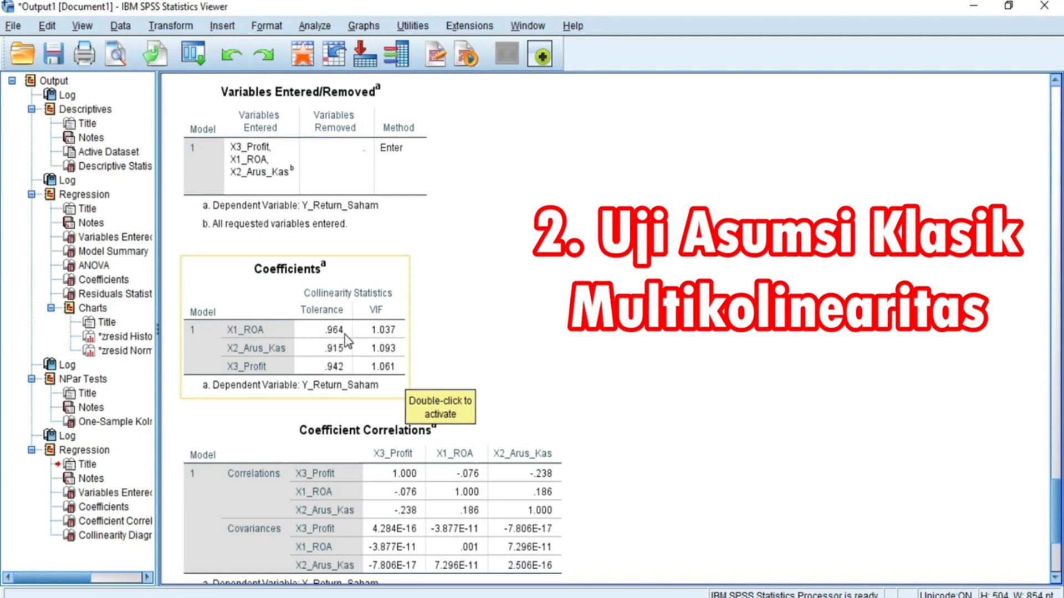
pyautogui.scroll(-4, 360, 365)
pyautogui.scroll(5, 356, 380)
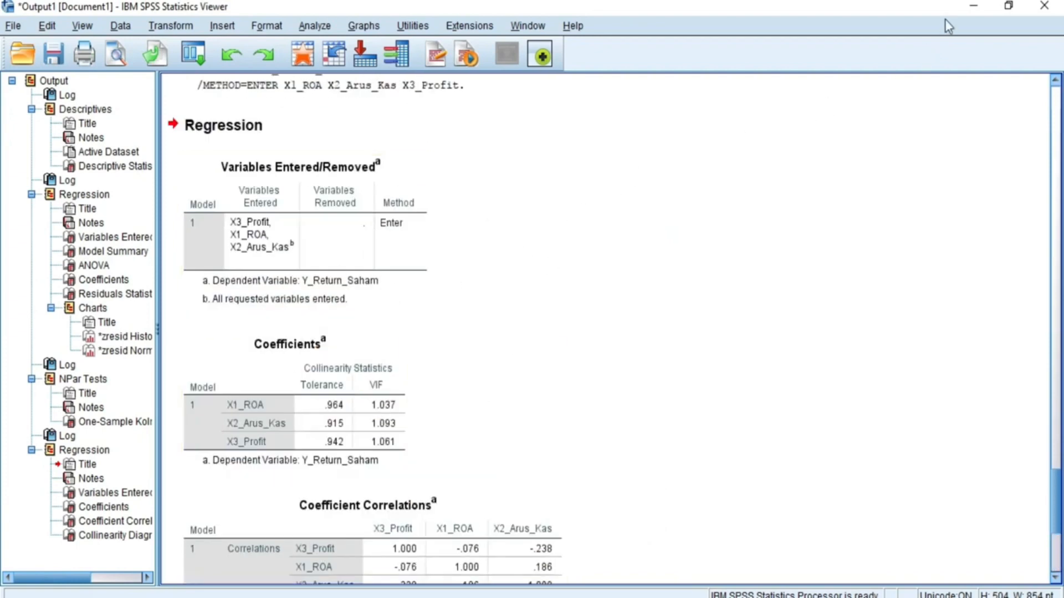
pyautogui.click(970, 9)
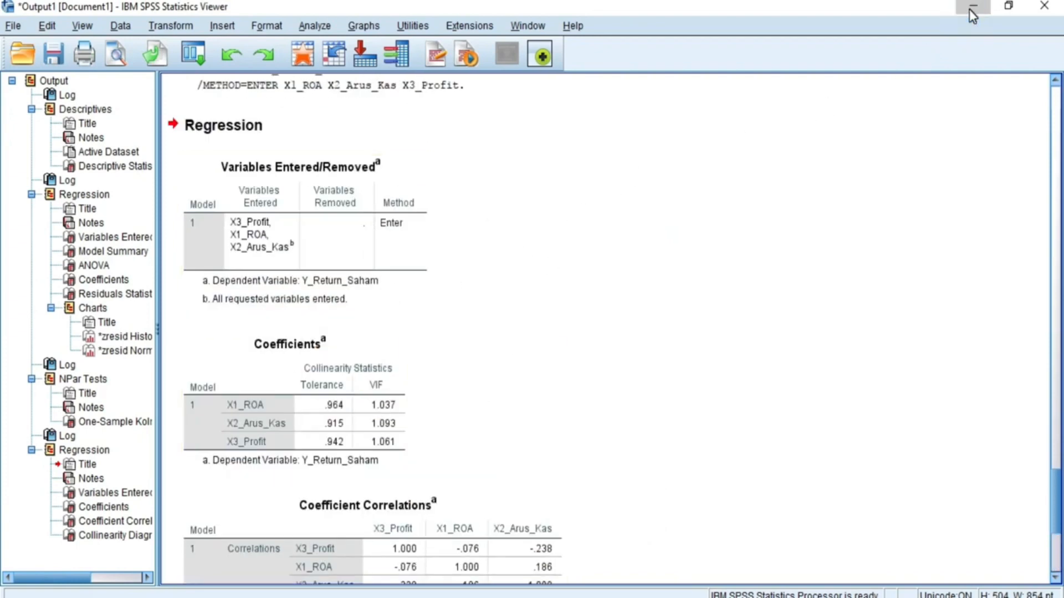
pyautogui.click(970, 10)
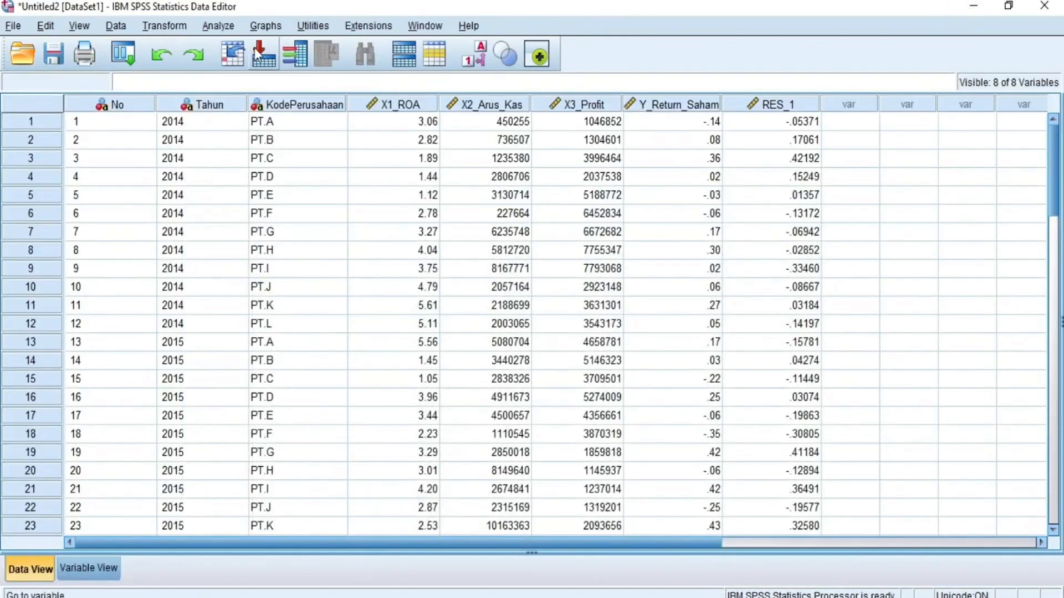
# Reopen Linear Regression and replace the Covariance matrix and Collinearity diagnostics with the Estimates and Model fit statistics.
pyautogui.click(228, 31)
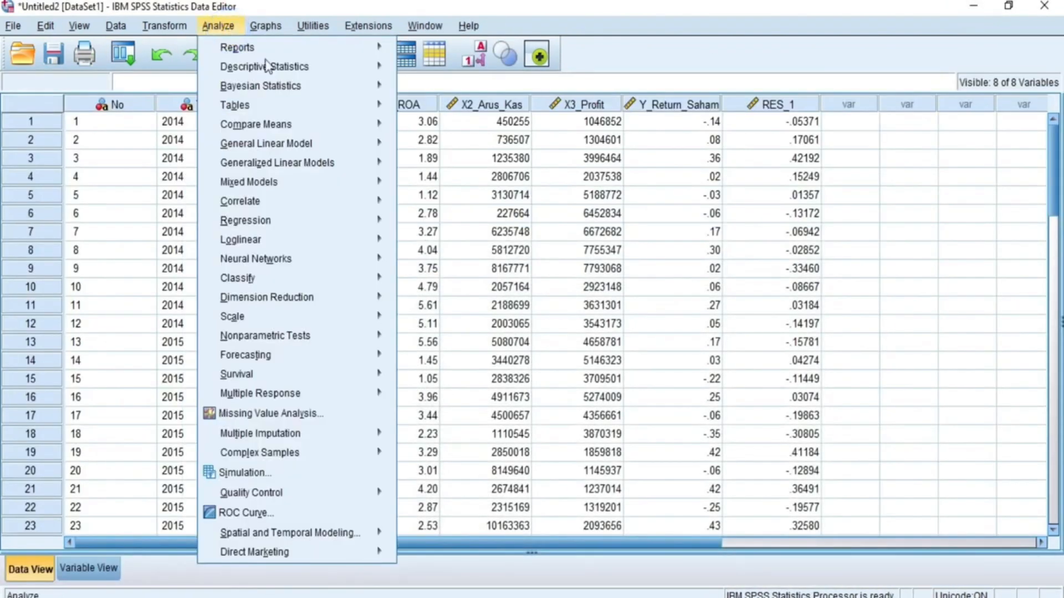
pyautogui.moveTo(388, 228)
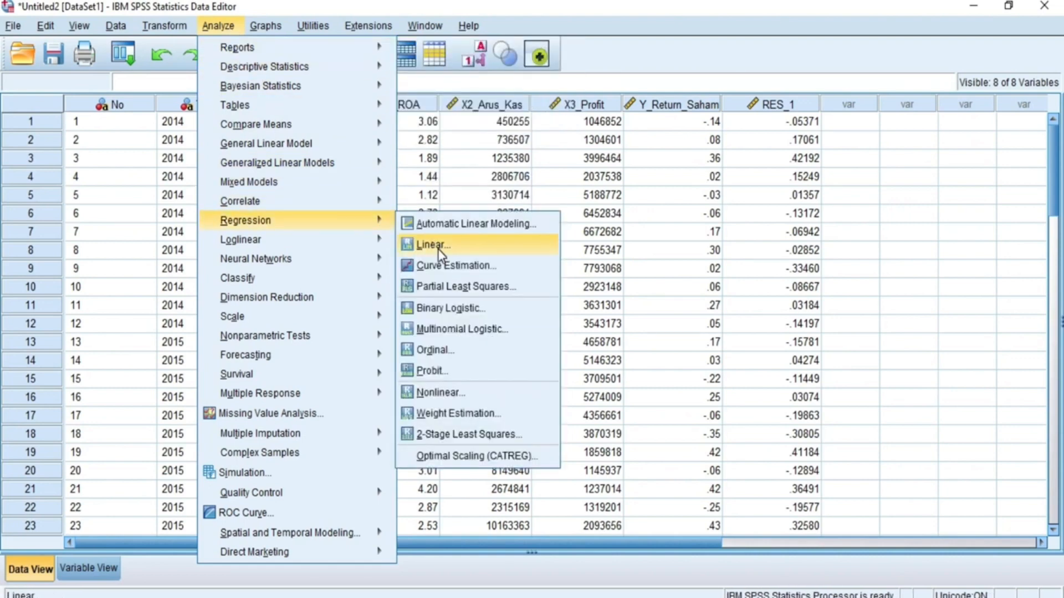
pyautogui.click(441, 255)
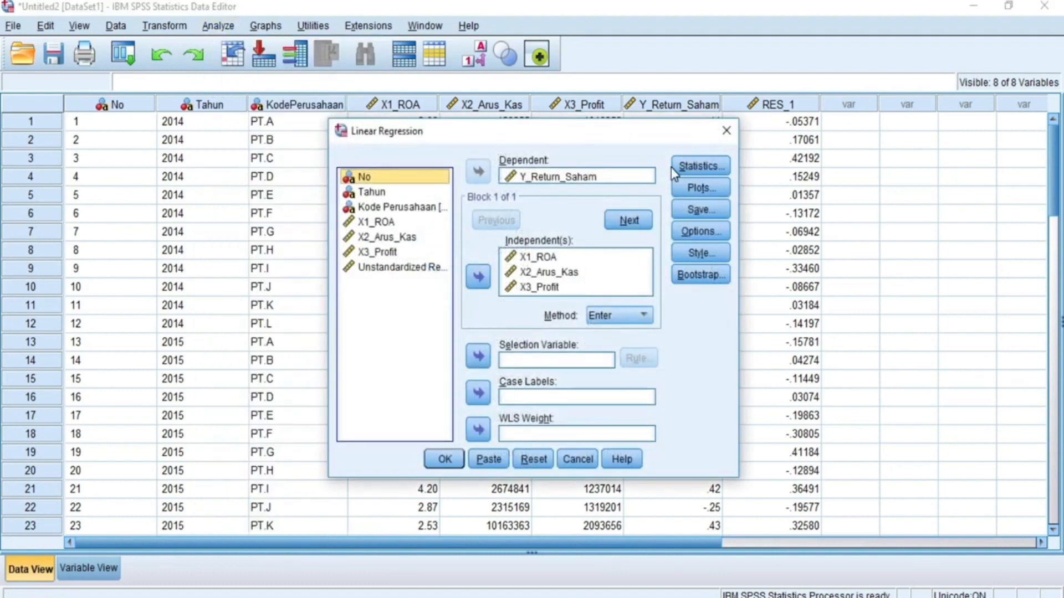
pyautogui.click(697, 166)
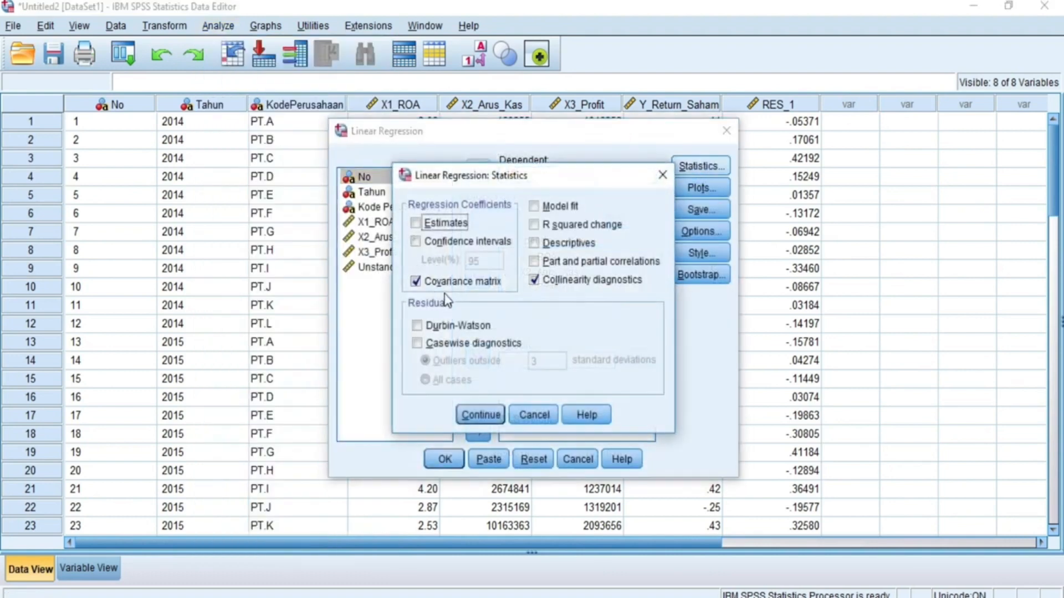
pyautogui.click(464, 283)
pyautogui.click(464, 282)
pyautogui.click(558, 279)
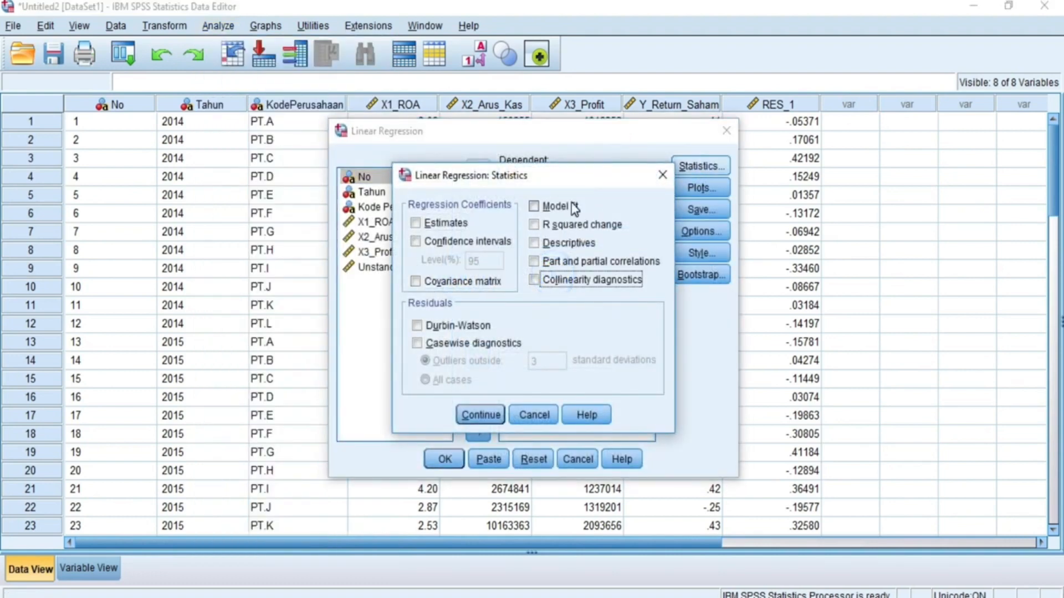
pyautogui.click(568, 206)
pyautogui.click(453, 228)
pyautogui.click(487, 415)
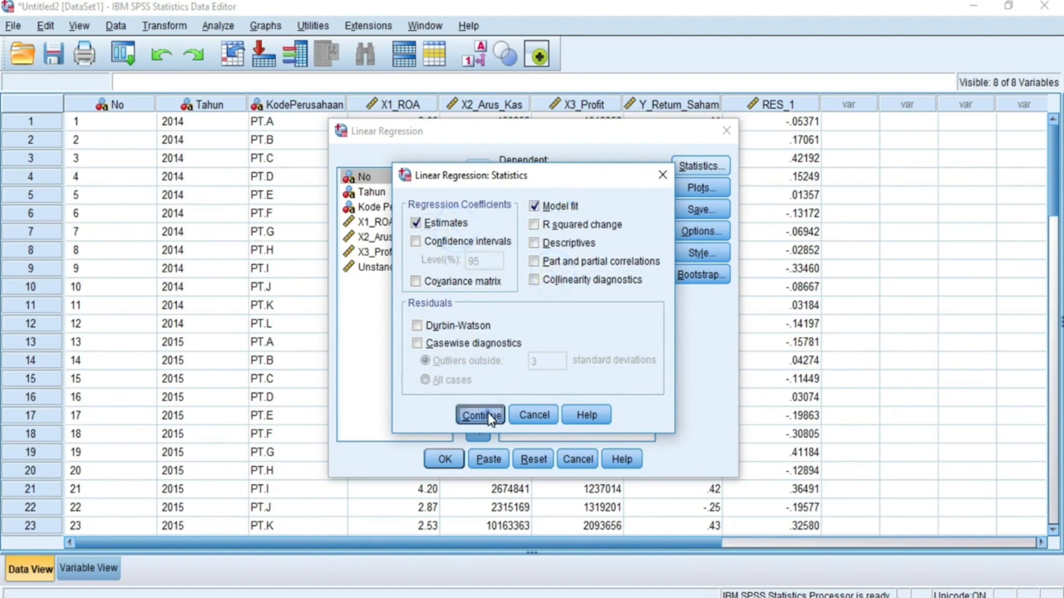
# Add a scatterplot with *SRESID on the Y axis and *ZPRED on the X axis, and run the regression.
pyautogui.click(684, 192)
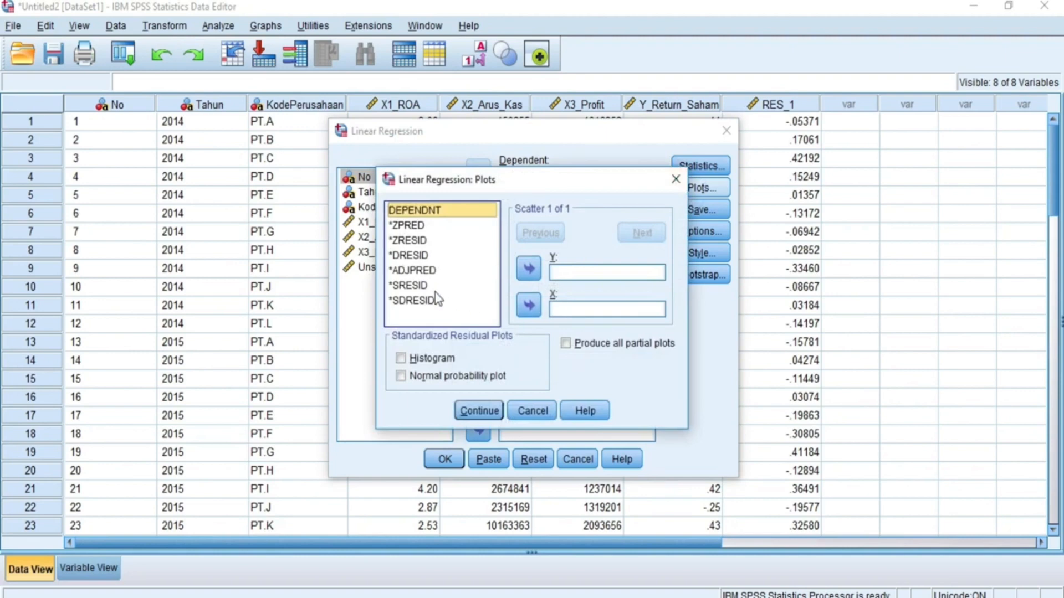
pyautogui.click(424, 302)
pyautogui.click(420, 286)
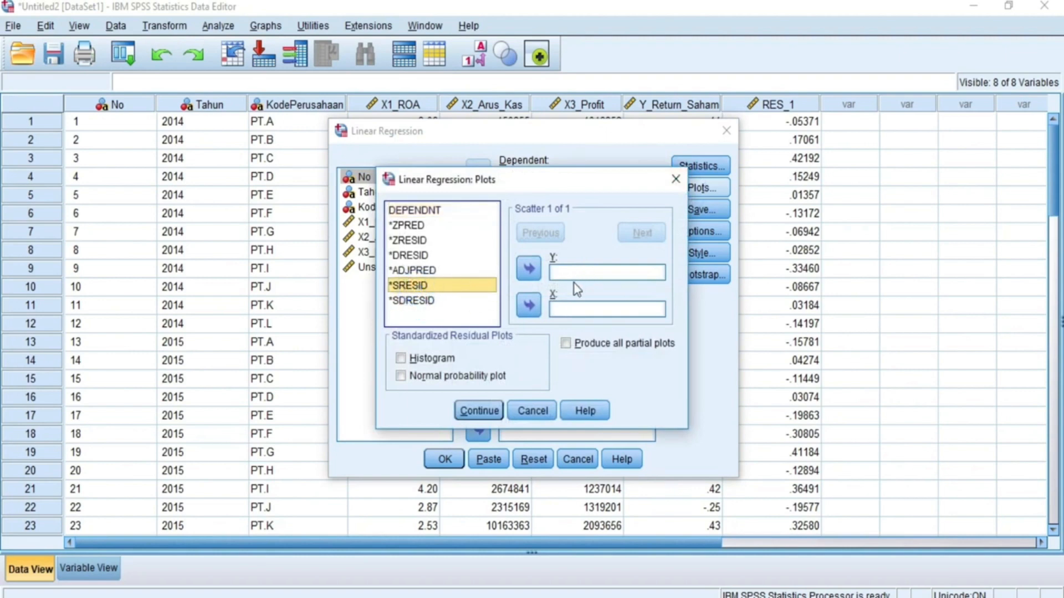
pyautogui.click(527, 269)
pyautogui.click(433, 225)
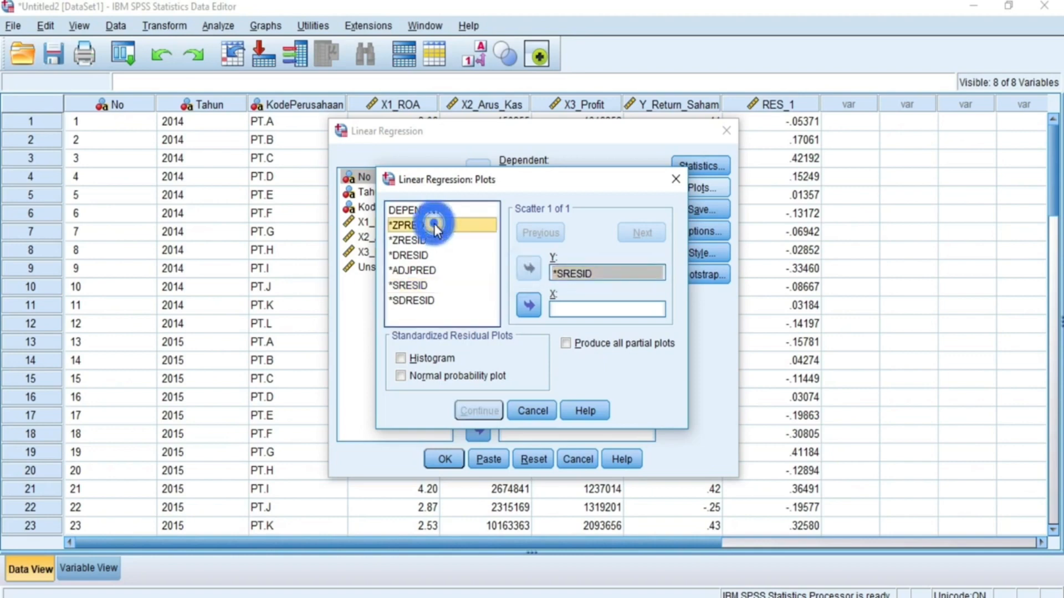
pyautogui.click(528, 305)
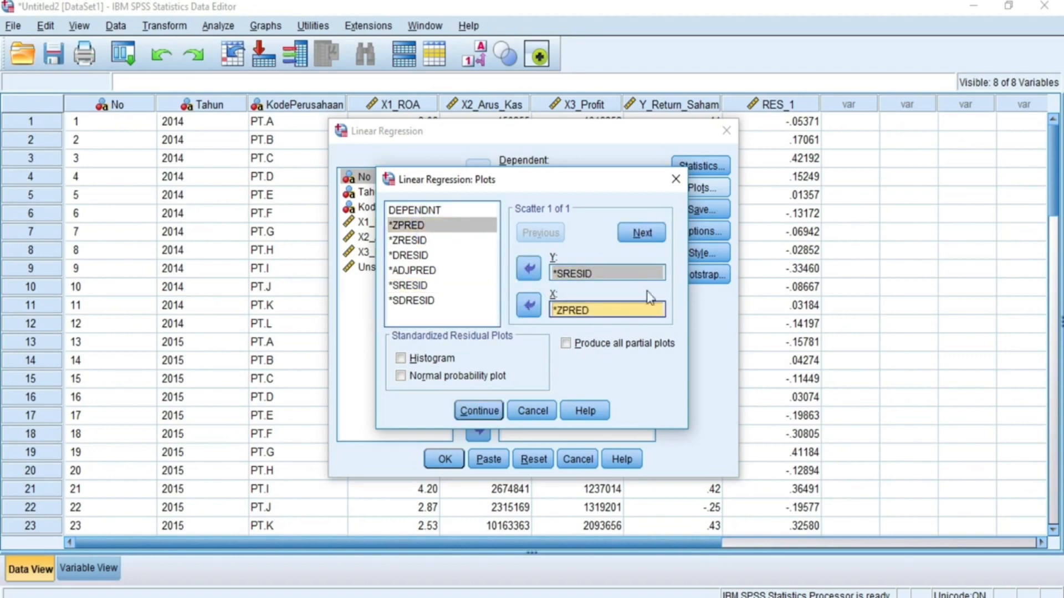
pyautogui.click(489, 416)
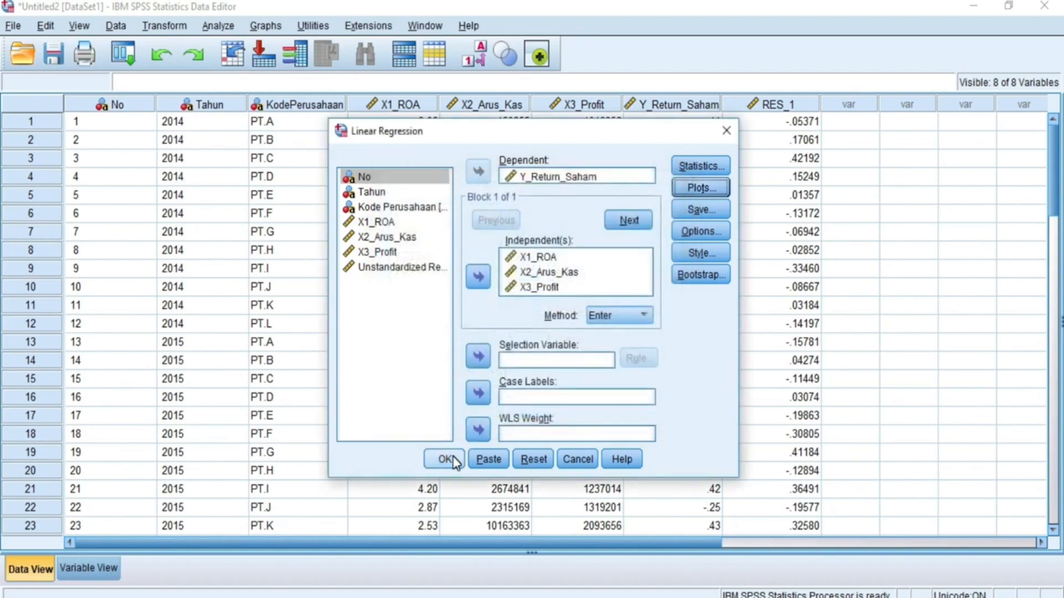
pyautogui.click(445, 459)
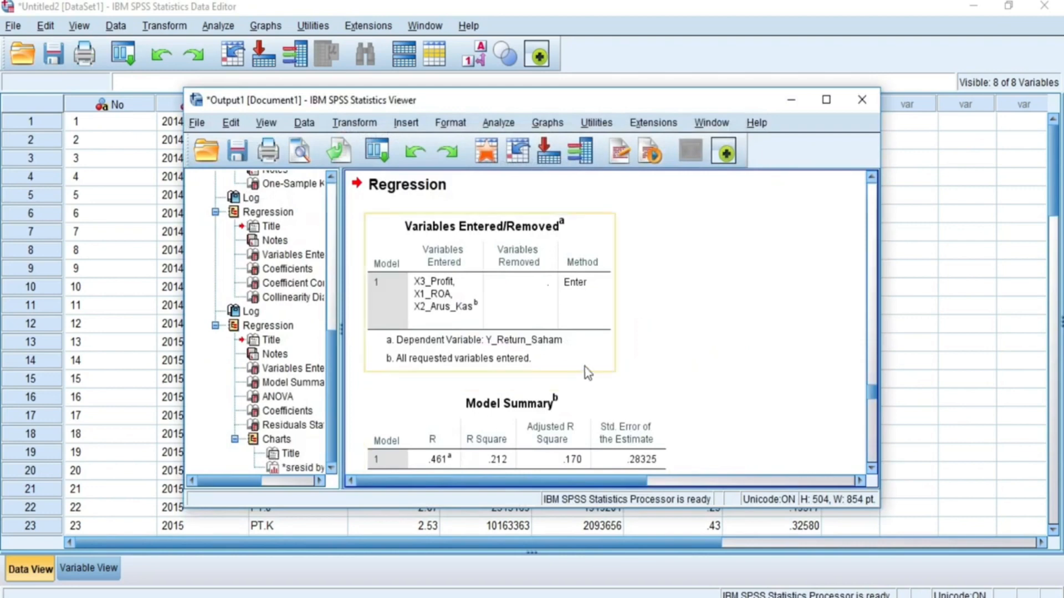
# Examine the regression tables and the residual scatterplot in the maximized output, and return to the Data Editor.
pyautogui.scroll(-5, 584, 367)
pyautogui.scroll(6, 720, 341)
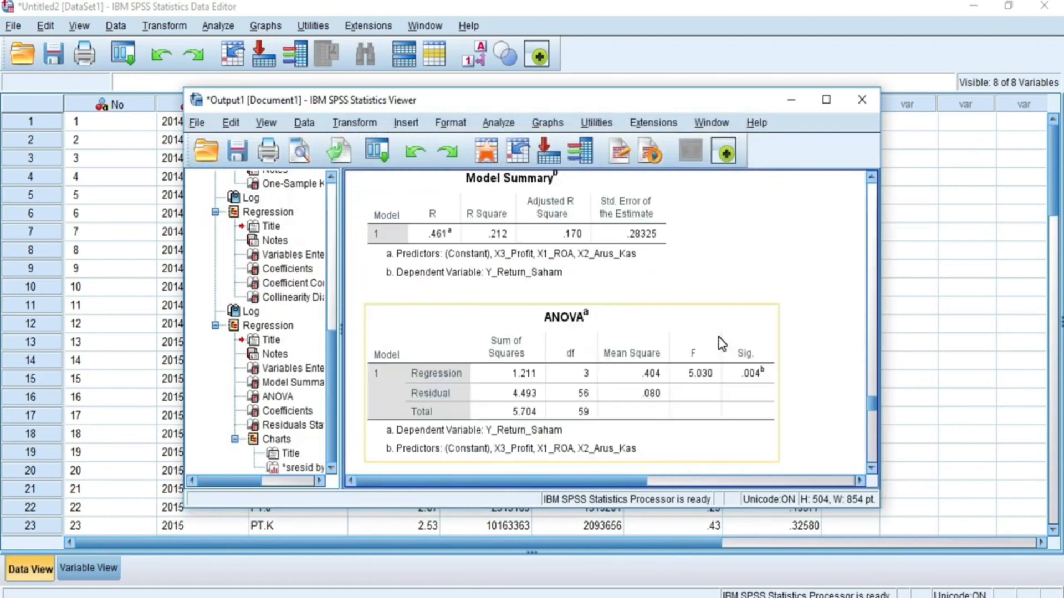
pyautogui.scroll(-3, 724, 364)
pyautogui.scroll(-15, 724, 363)
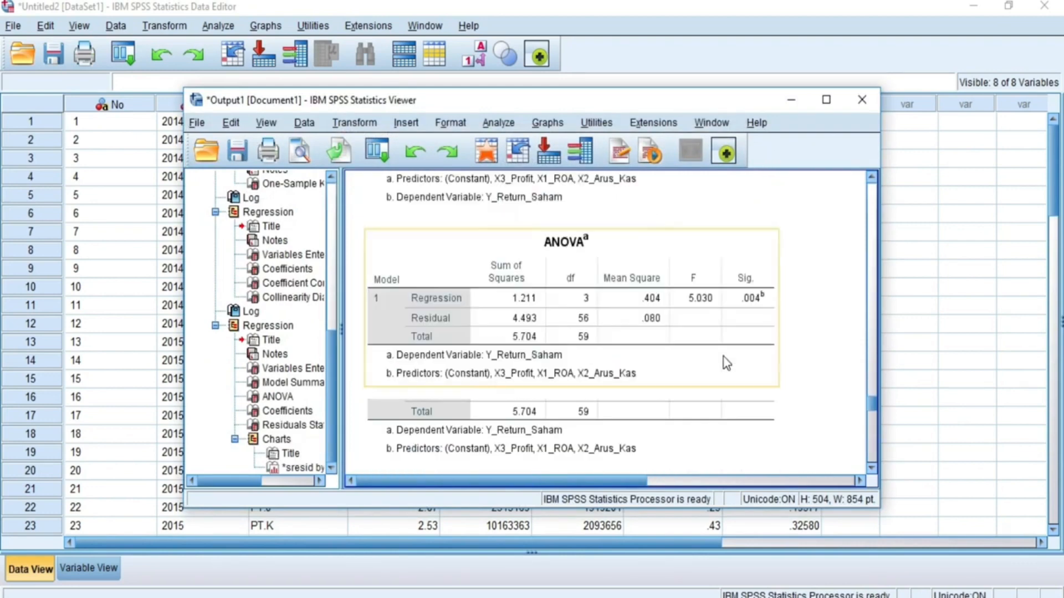
pyautogui.click(825, 100)
pyautogui.scroll(-3, 599, 343)
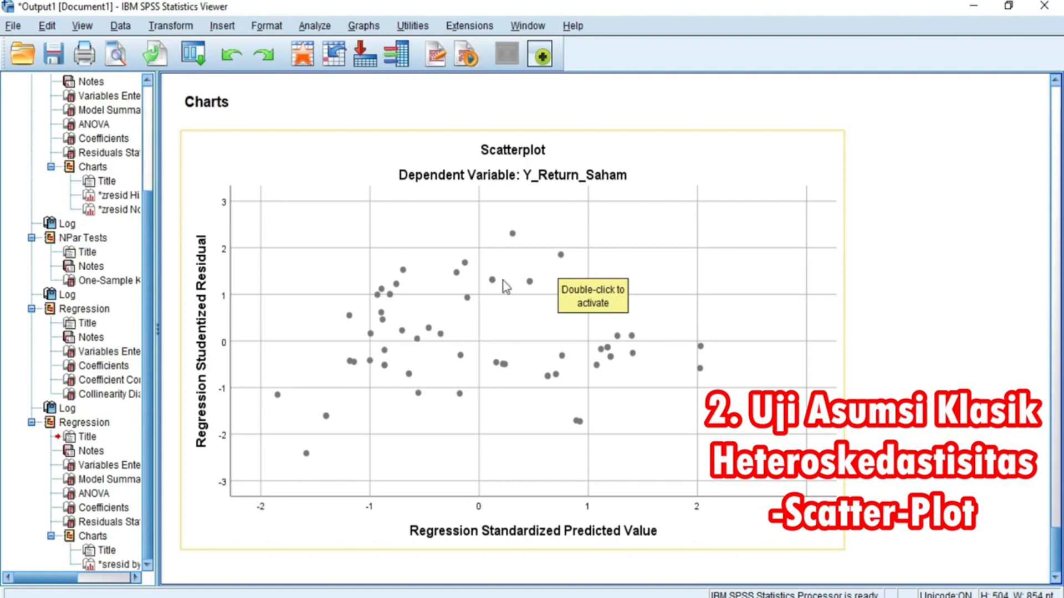
pyautogui.click(969, 7)
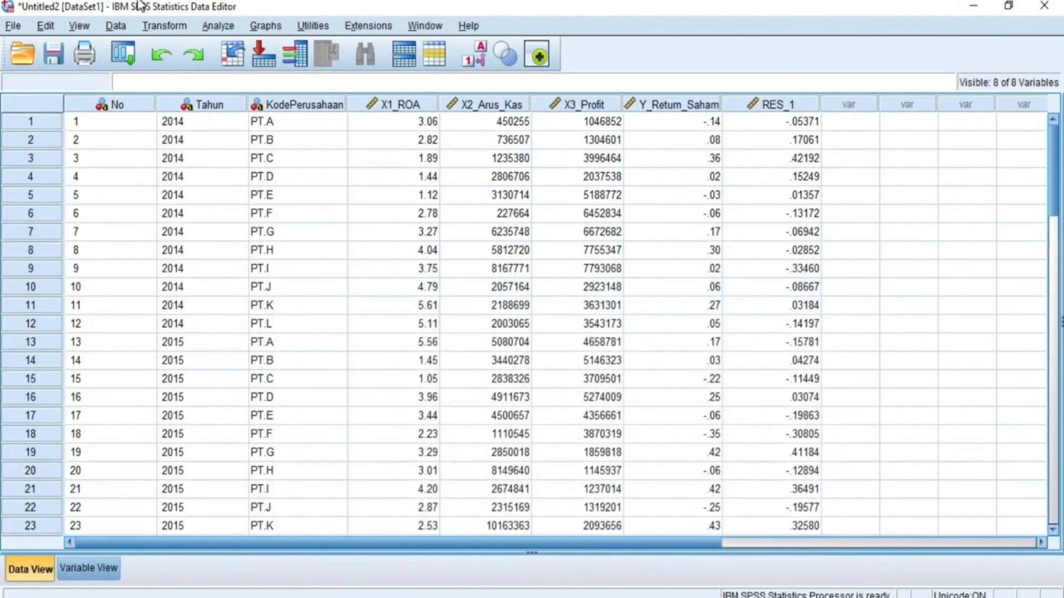
# Compute a new variable ABRESID with the expression ABS(RES_1), and return to the Data Editor.
pyautogui.click(164, 26)
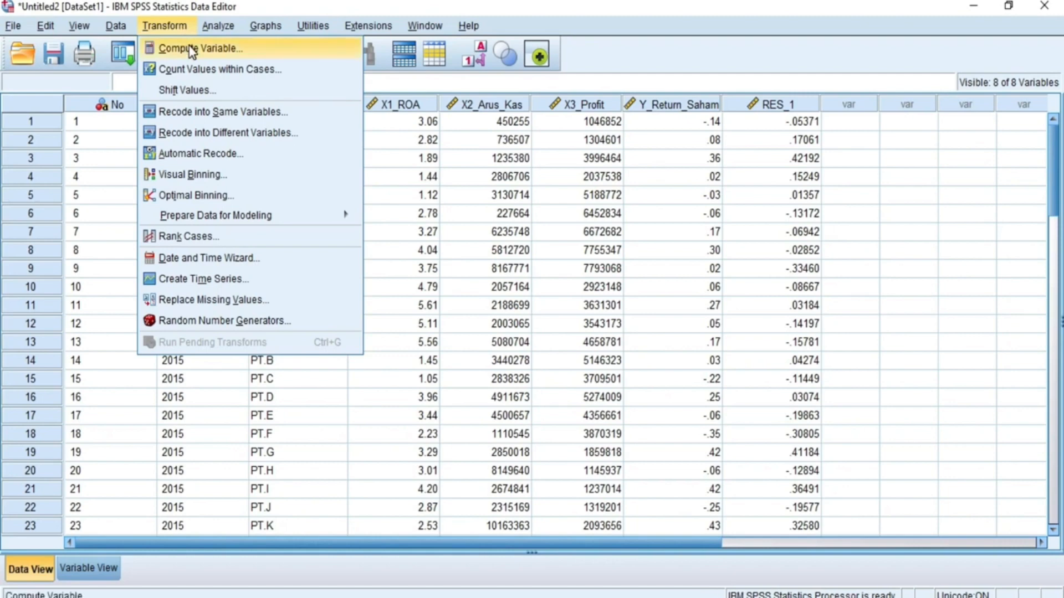
pyautogui.click(189, 46)
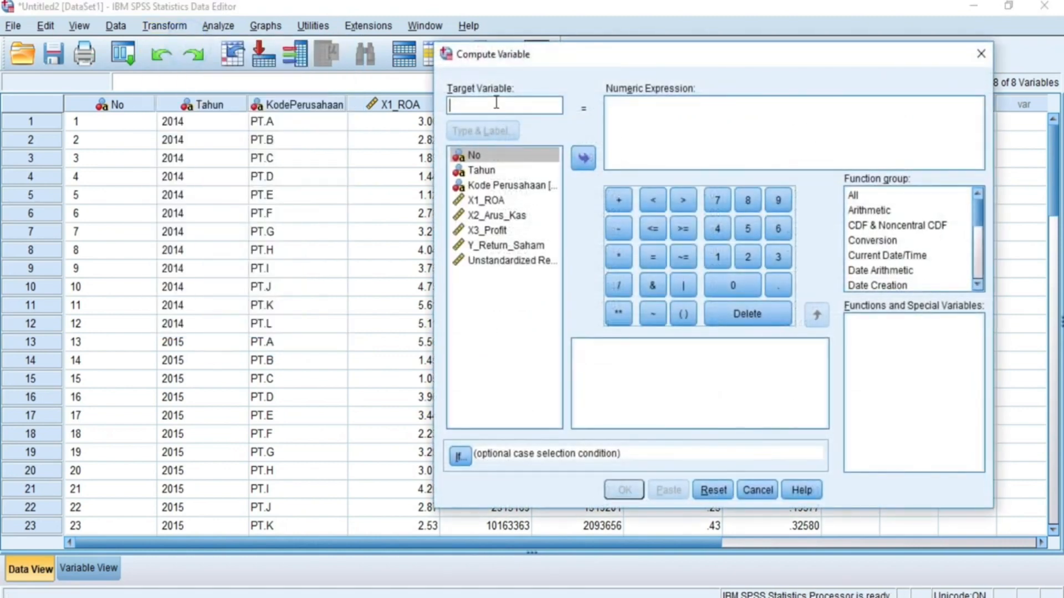
pyautogui.write('ABRESID')
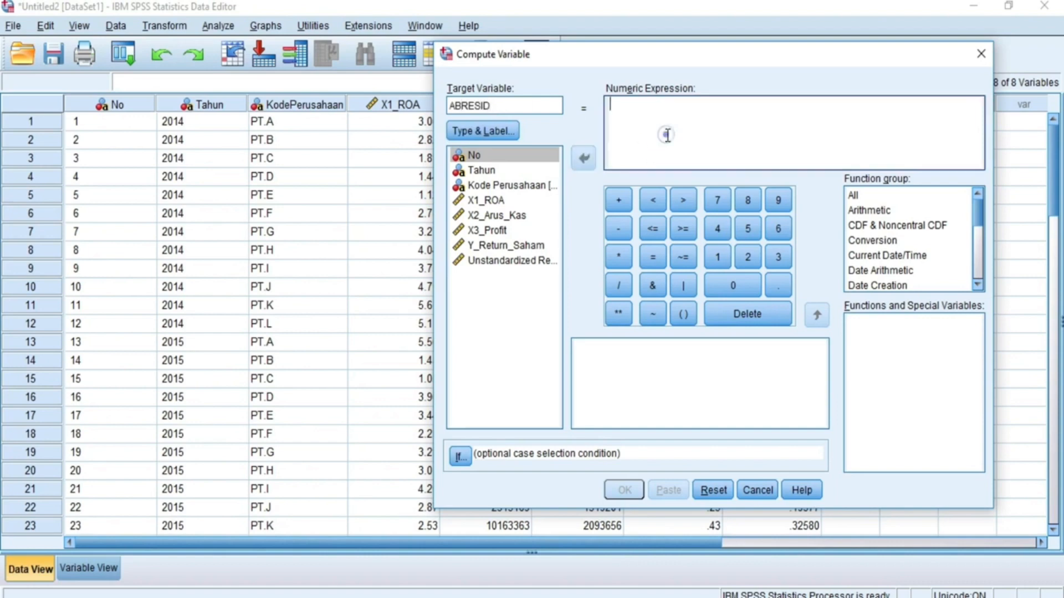
pyautogui.click(655, 158)
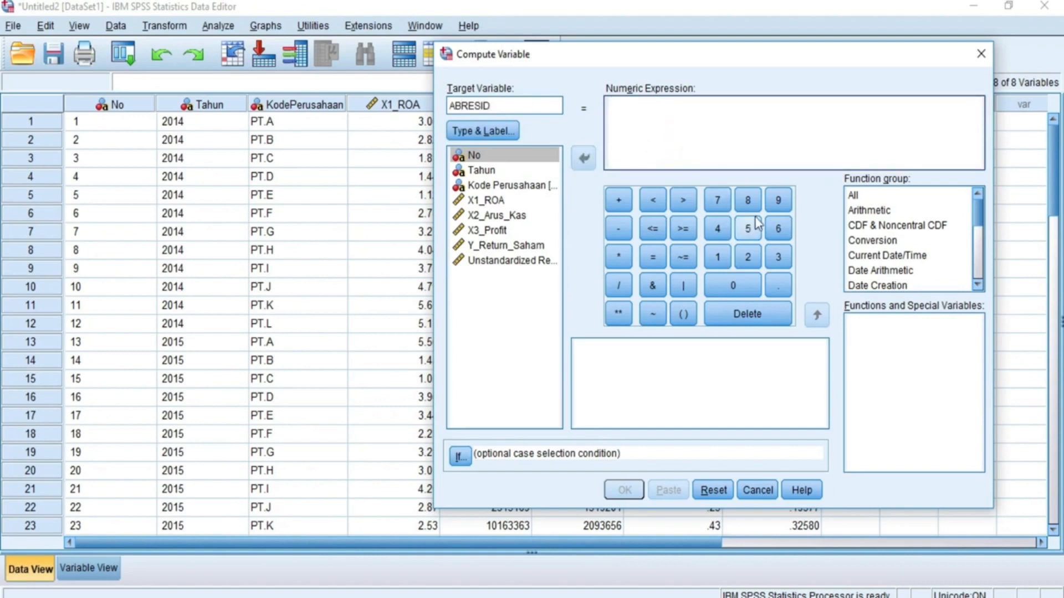
pyautogui.click(878, 212)
pyautogui.click(876, 211)
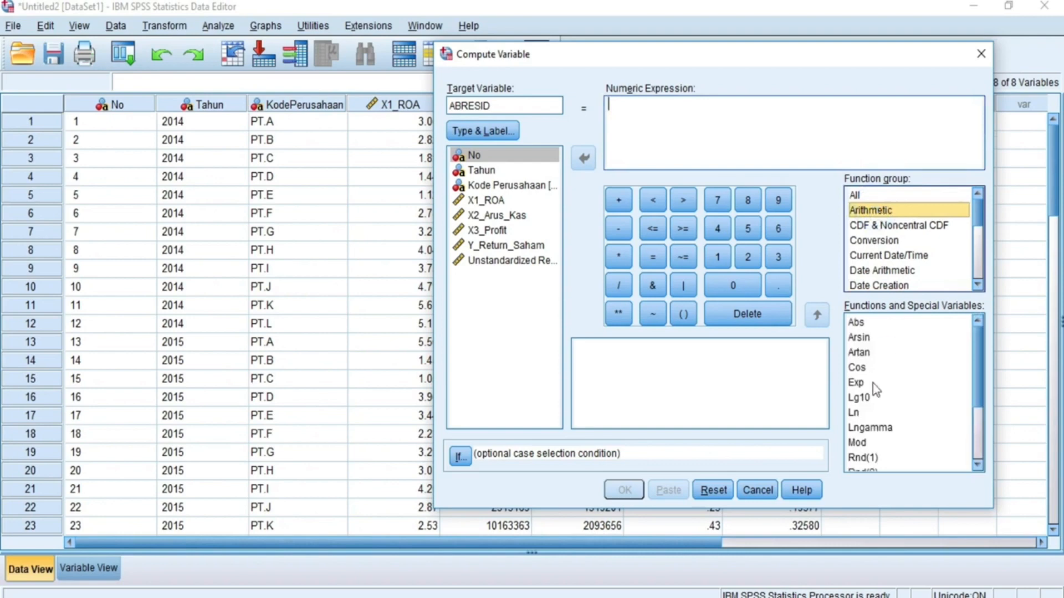
pyautogui.click(865, 327)
pyautogui.doubleClick(866, 326)
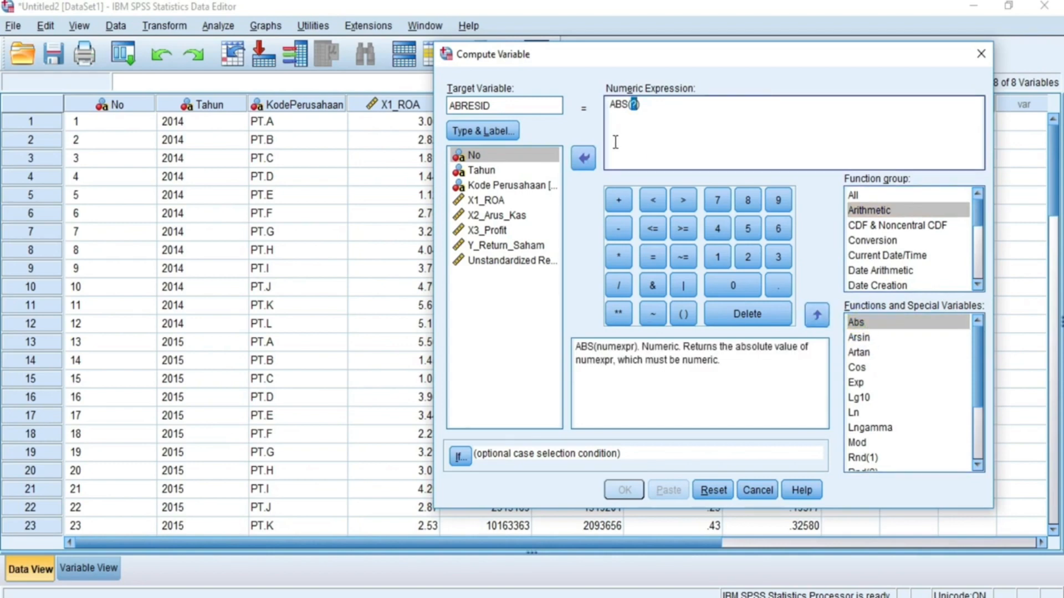
pyautogui.doubleClick(509, 266)
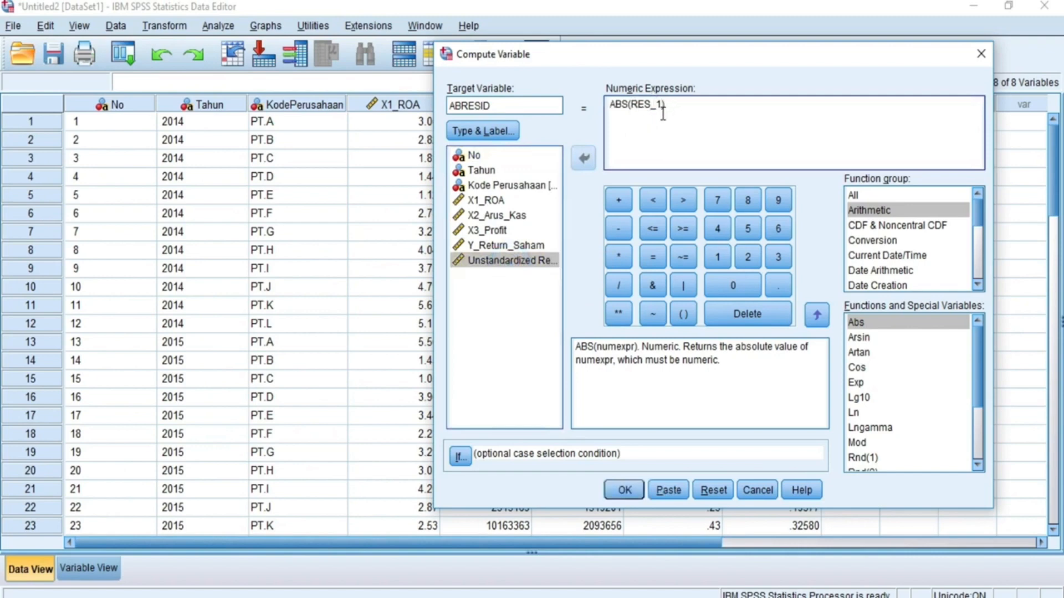
pyautogui.click(624, 491)
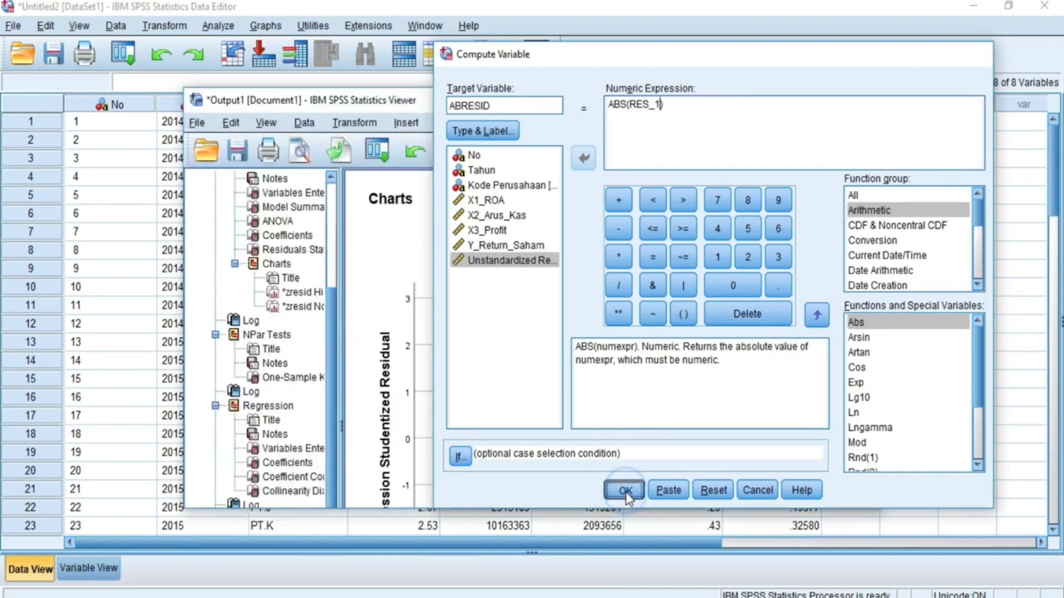
pyautogui.click(826, 100)
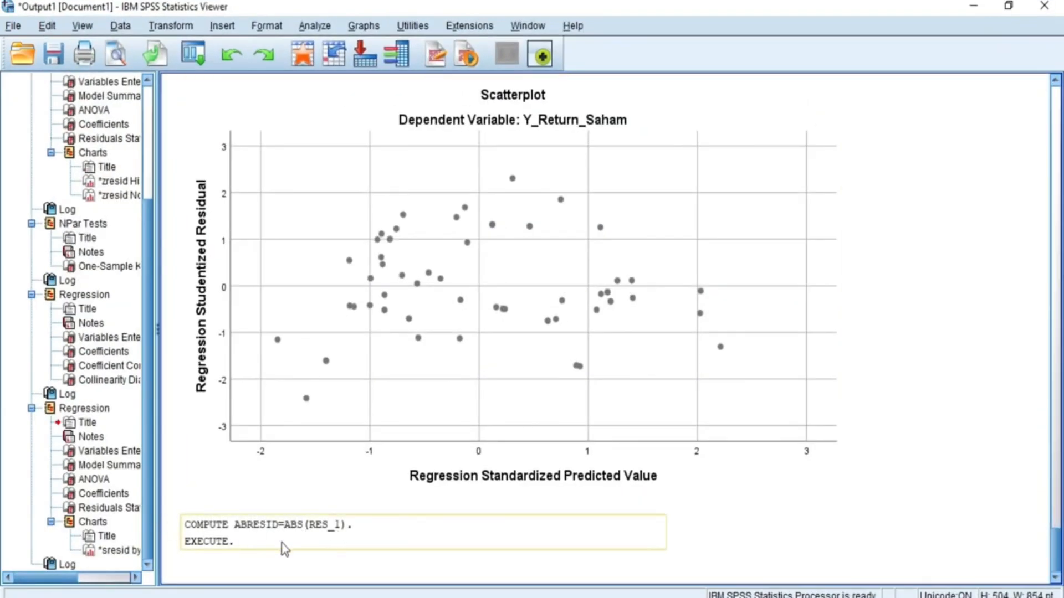
pyautogui.click(983, 18)
# Reopen Linear Regression, clear *SRESID and *ZPRED from the scatterplot axes, and run the regression.
pyautogui.click(218, 27)
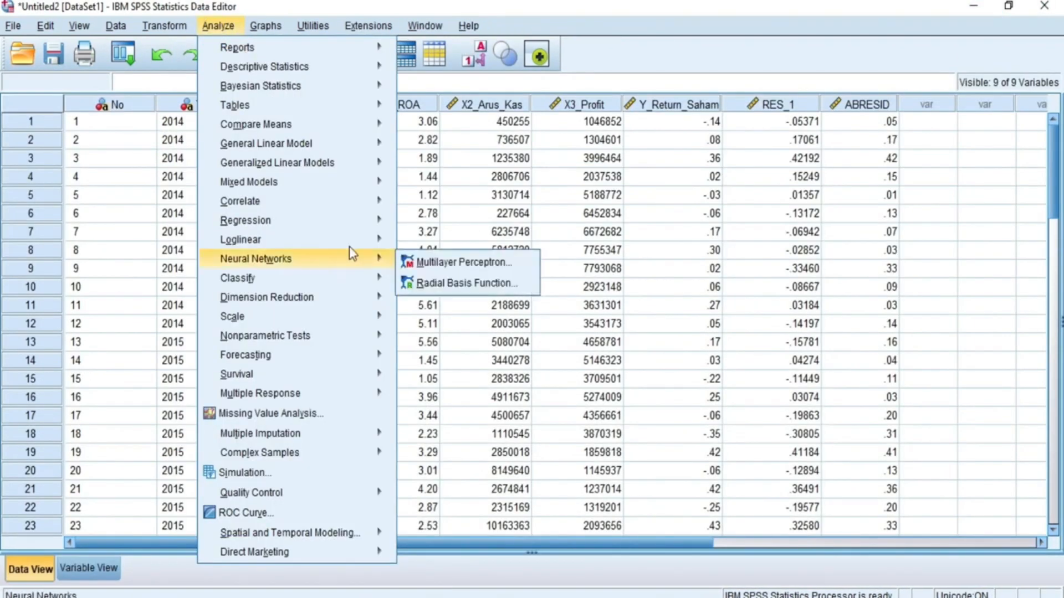
pyautogui.moveTo(374, 221)
pyautogui.click(450, 246)
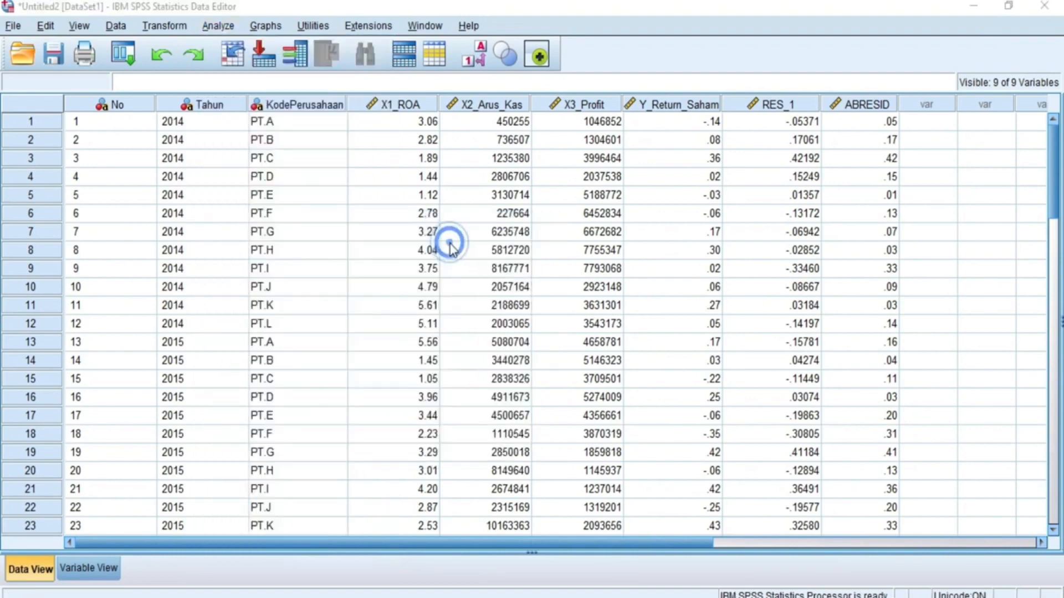
pyautogui.click(719, 164)
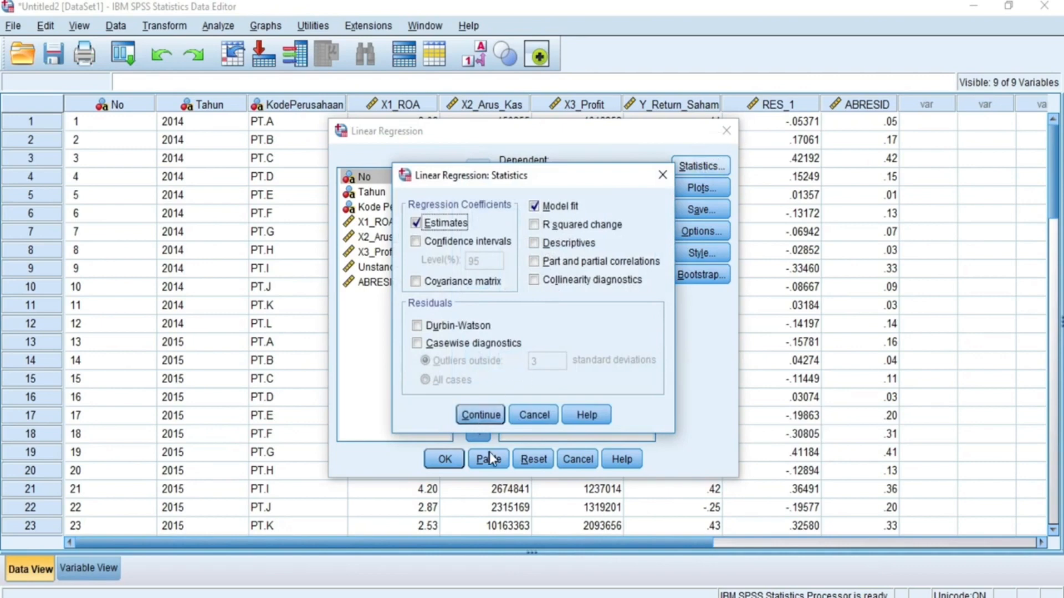
pyautogui.click(493, 417)
pyautogui.click(727, 192)
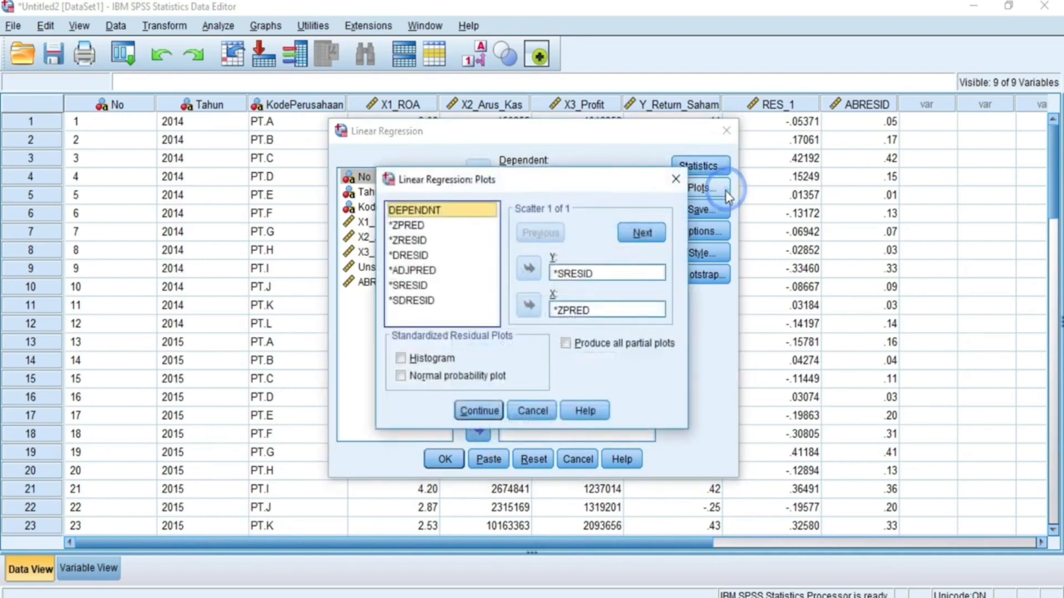
pyautogui.click(597, 274)
pyautogui.click(529, 269)
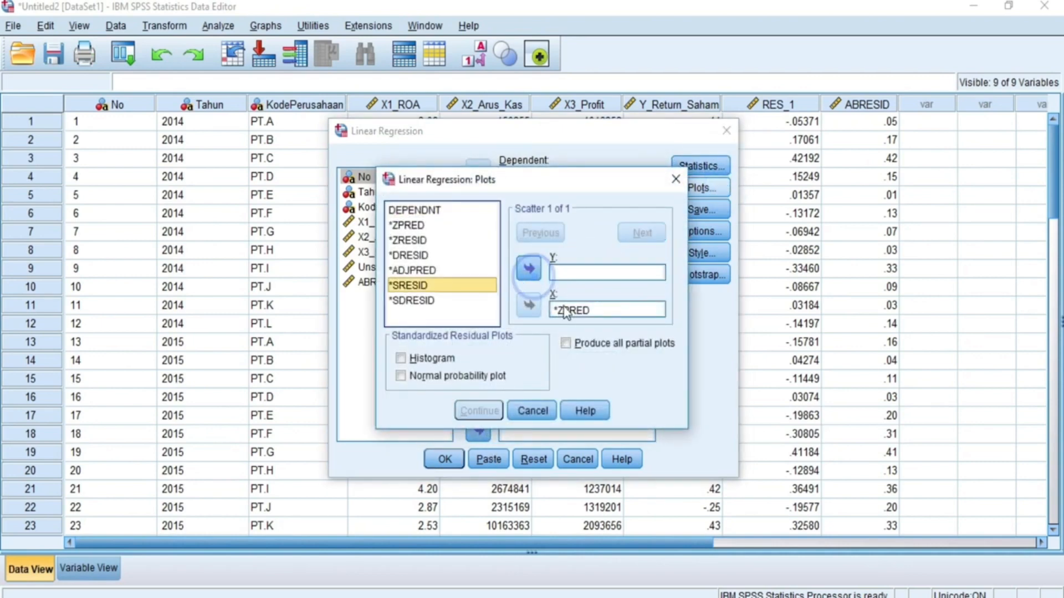
pyautogui.click(565, 312)
pyautogui.click(530, 307)
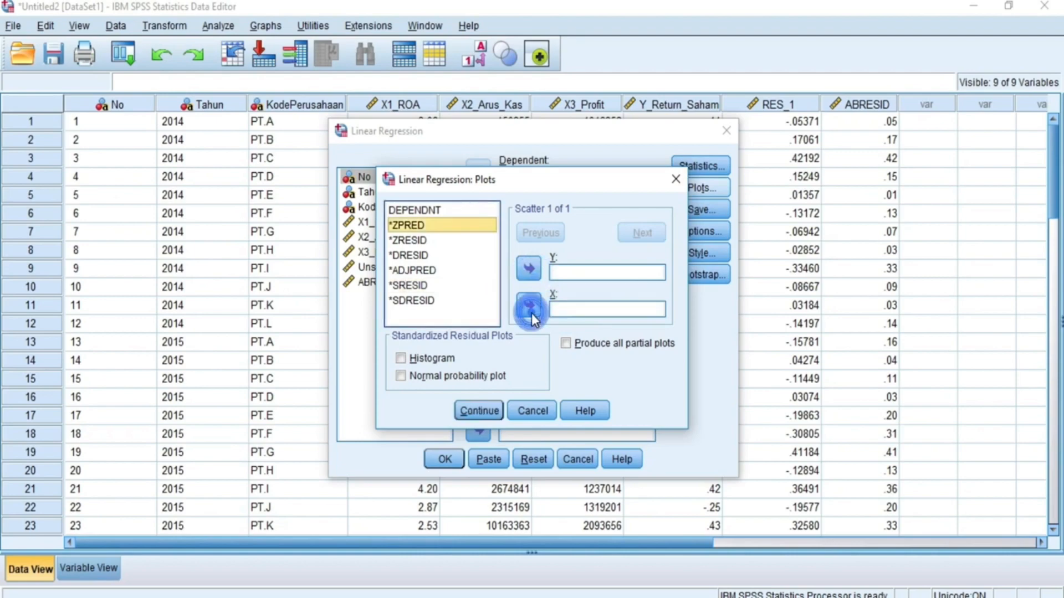
pyautogui.click(479, 411)
pyautogui.click(446, 460)
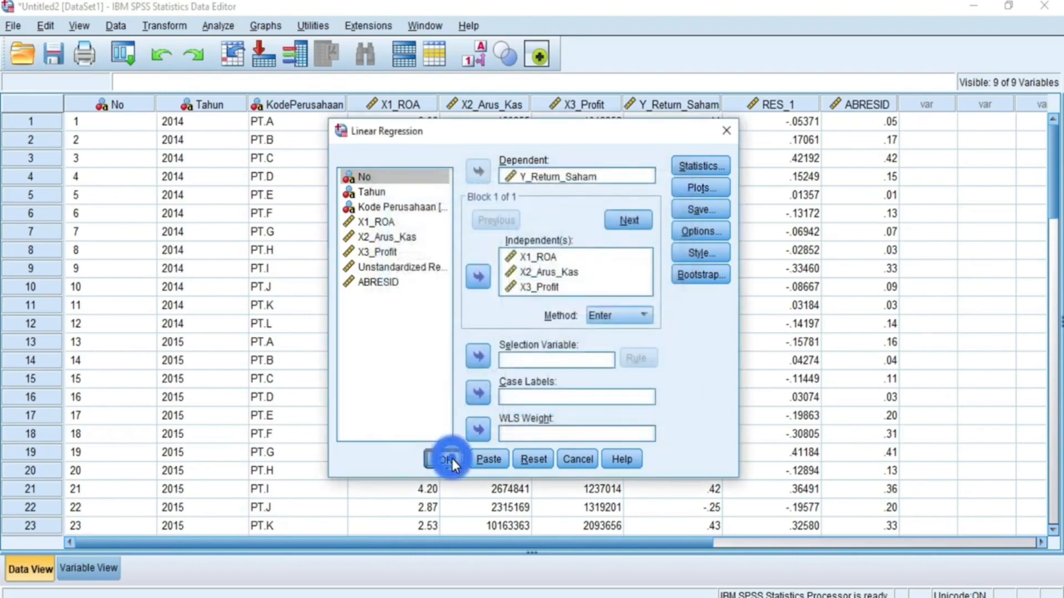
# Examine the Coefficients and Residuals Statistics tables of the latest regression in the maximized output.
pyautogui.click(827, 108)
pyautogui.scroll(-10, 543, 336)
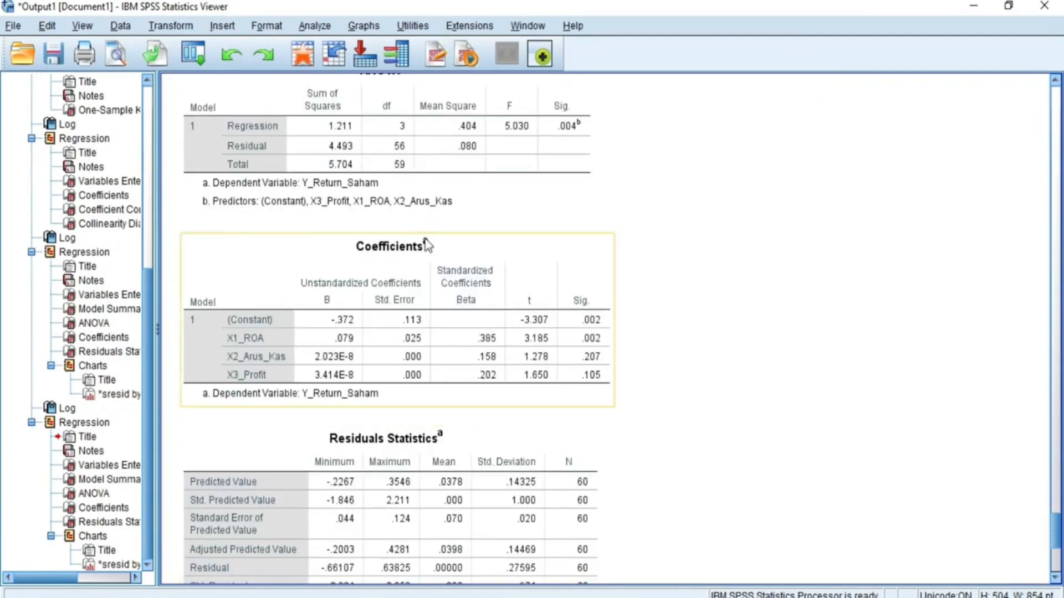
pyautogui.click(412, 294)
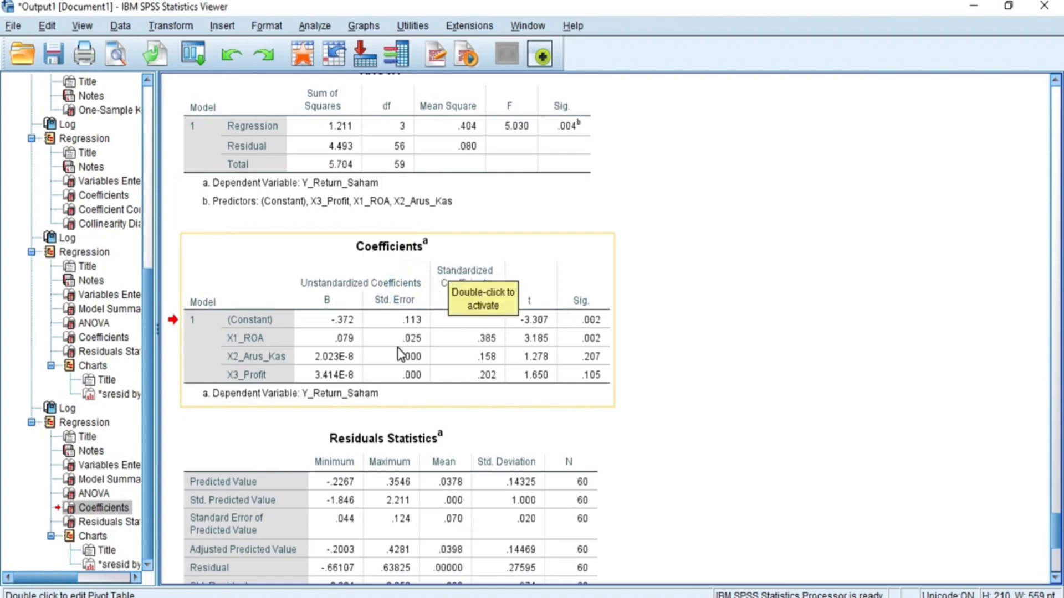
pyautogui.scroll(-10, 477, 385)
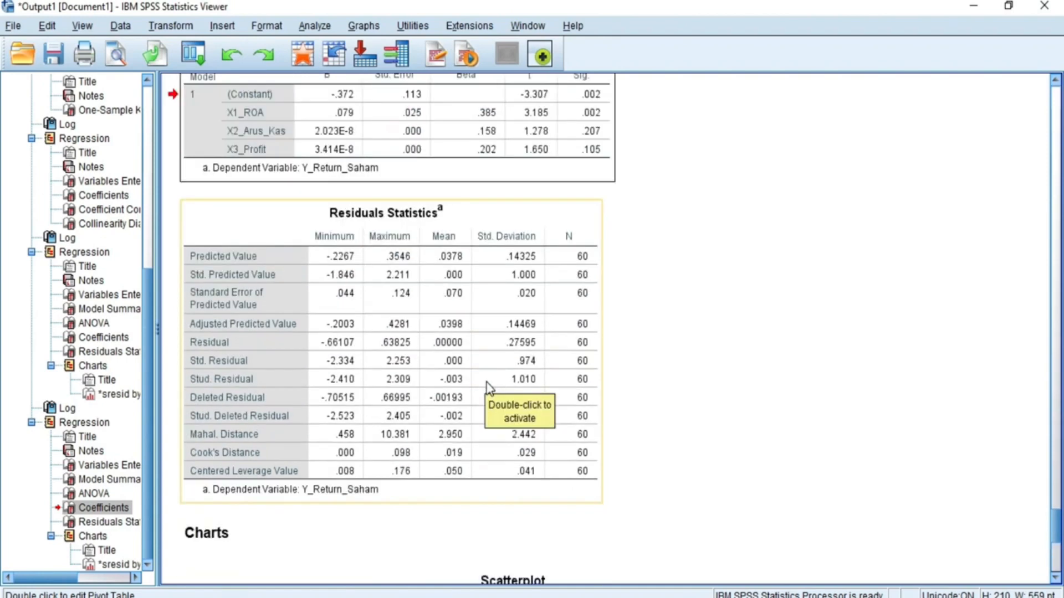
# Review the Coefficients table and residual scatterplot of the Y_Return_Saham regression, and return to the Data Editor.
pyautogui.scroll(10, 489, 402)
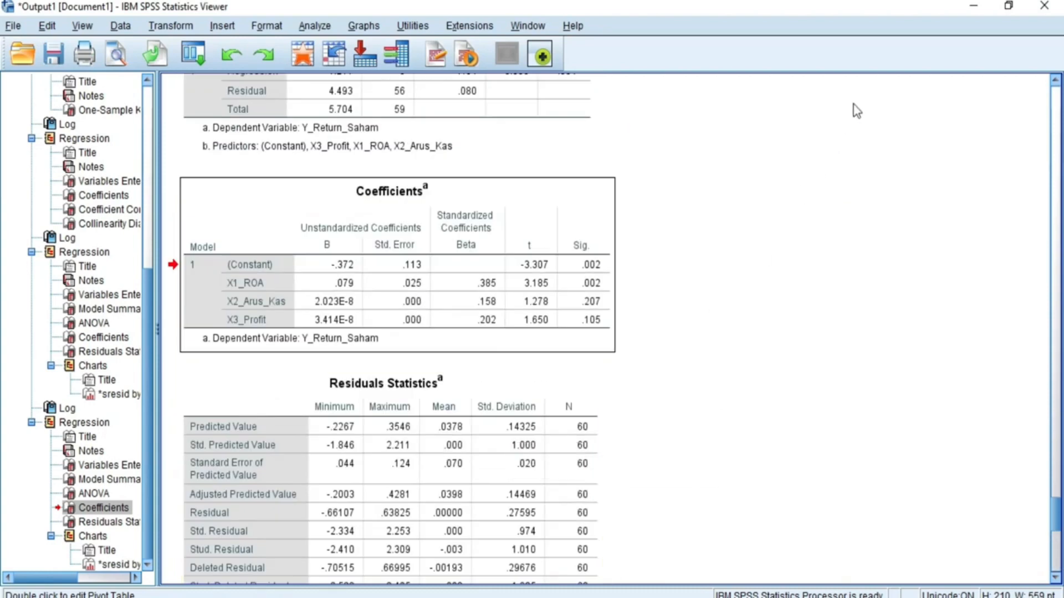
pyautogui.scroll(-10, 344, 467)
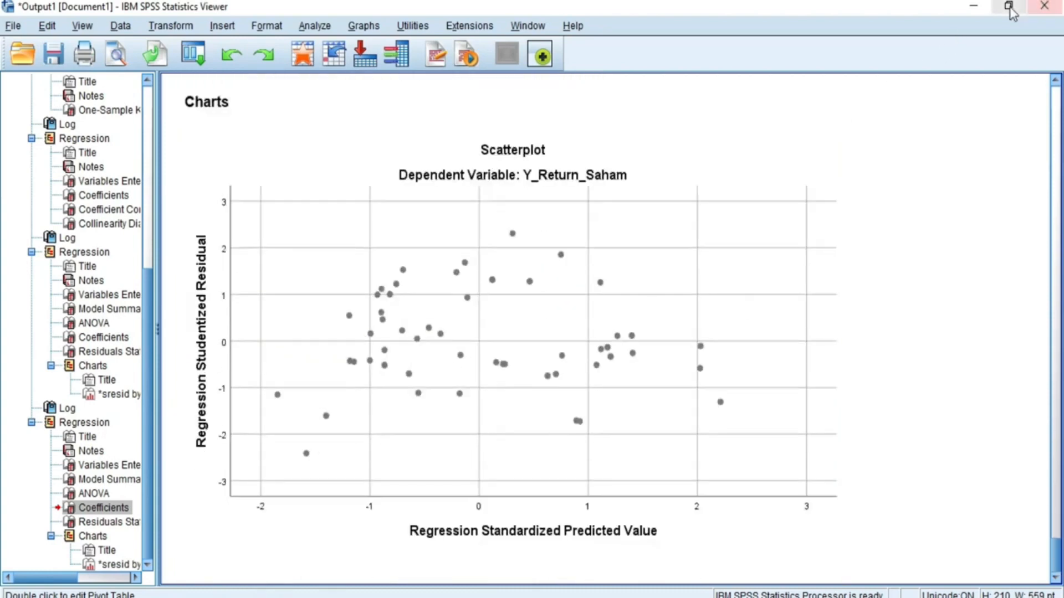
pyautogui.click(974, 7)
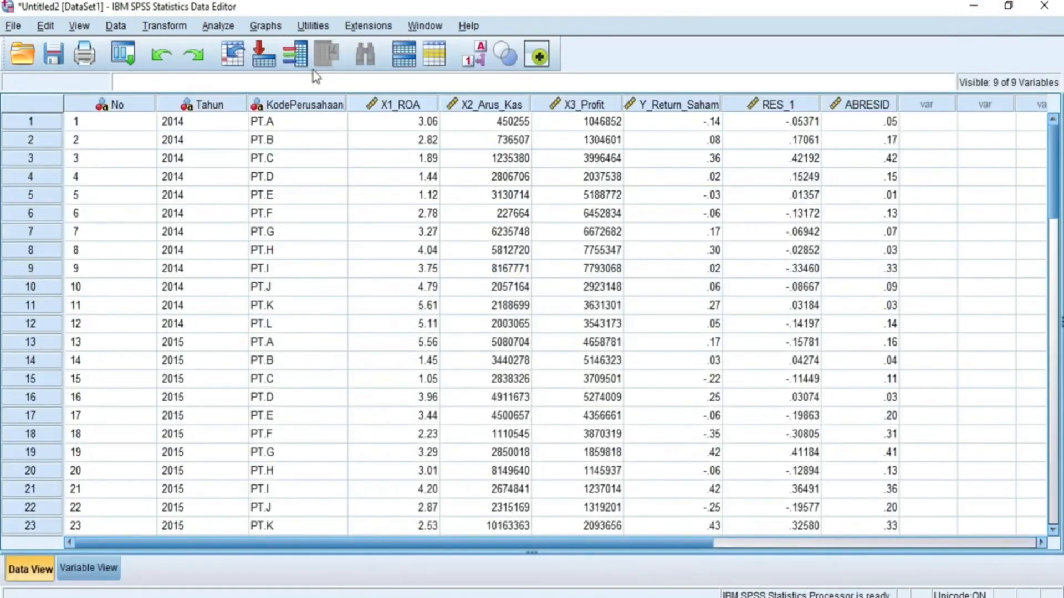
# Reopen Linear Regression, replace the dependent variable Y_Return_Saham with ABRESID, and run the regression.
pyautogui.click(219, 26)
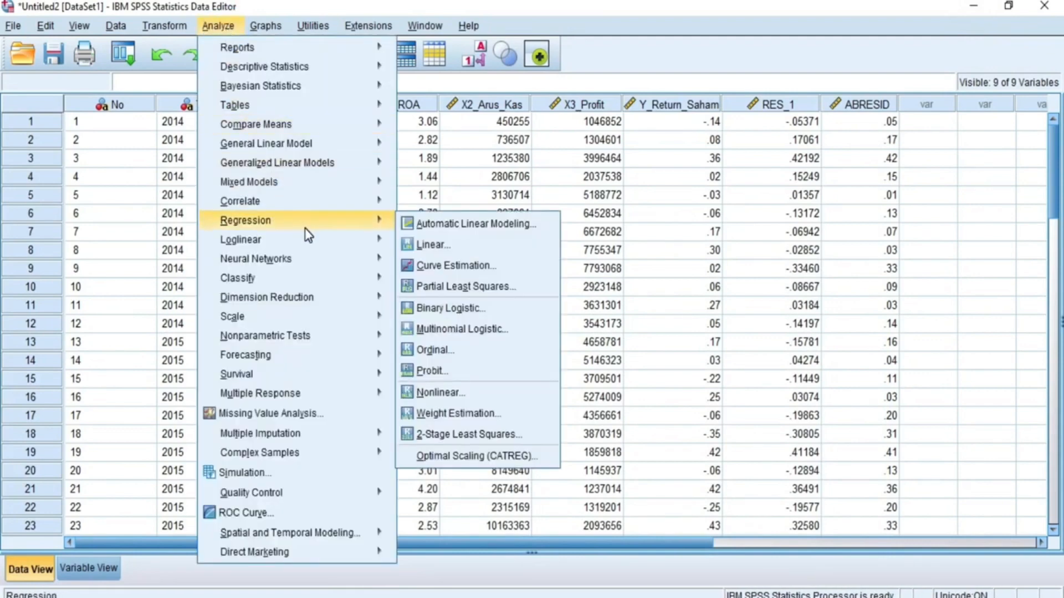
pyautogui.moveTo(386, 224)
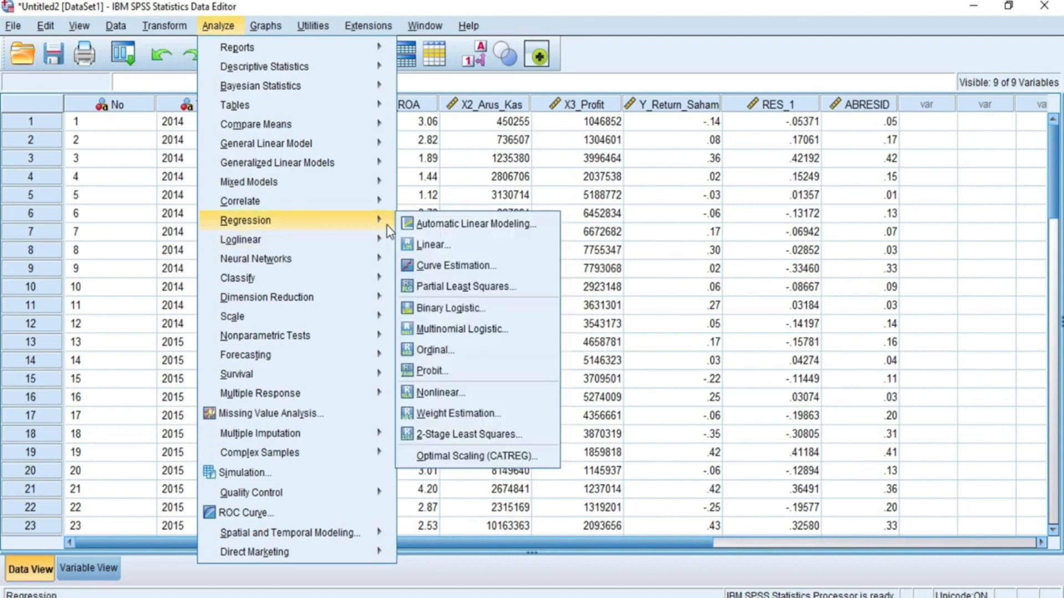
pyautogui.click(423, 242)
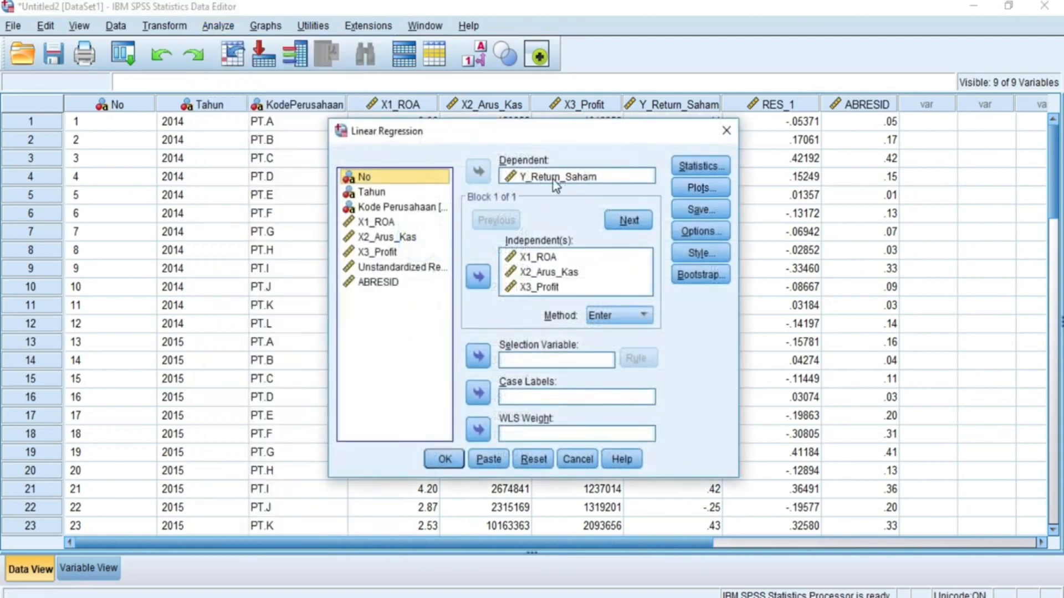
pyautogui.click(568, 181)
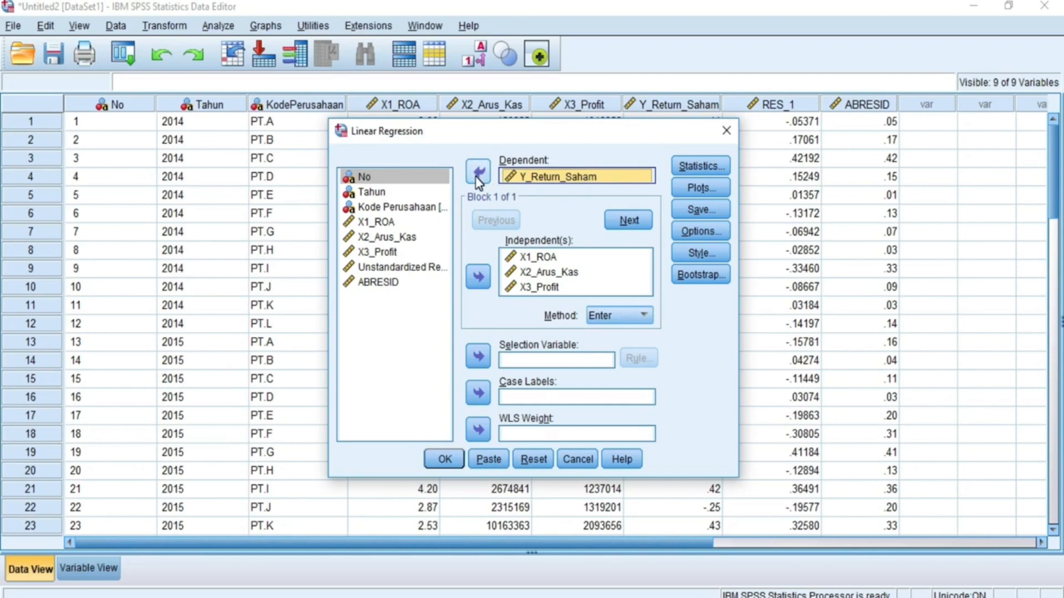
pyautogui.click(478, 177)
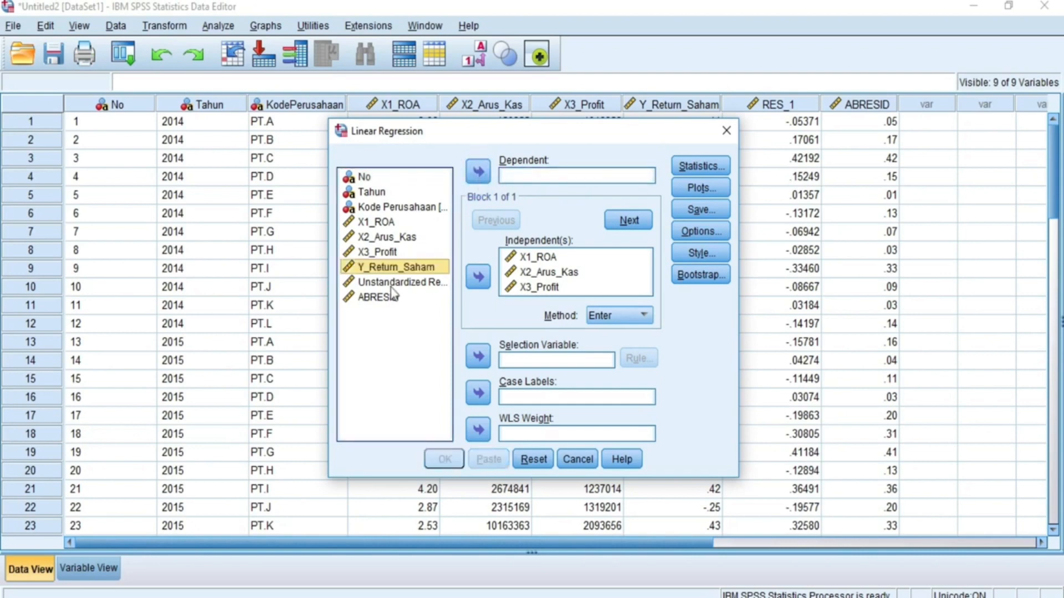
pyautogui.click(382, 297)
pyautogui.click(478, 172)
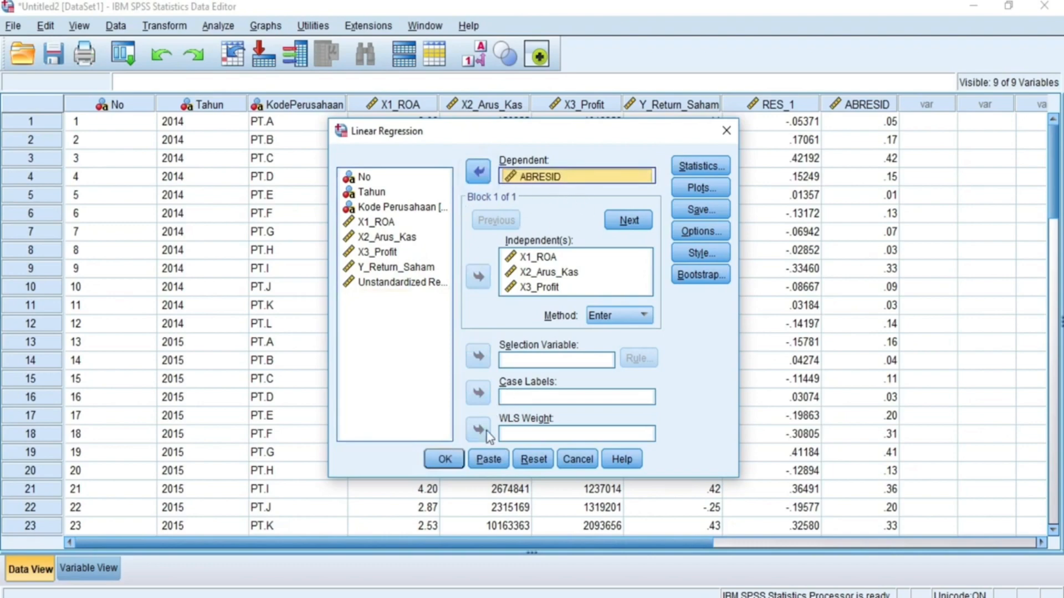
pyautogui.click(442, 459)
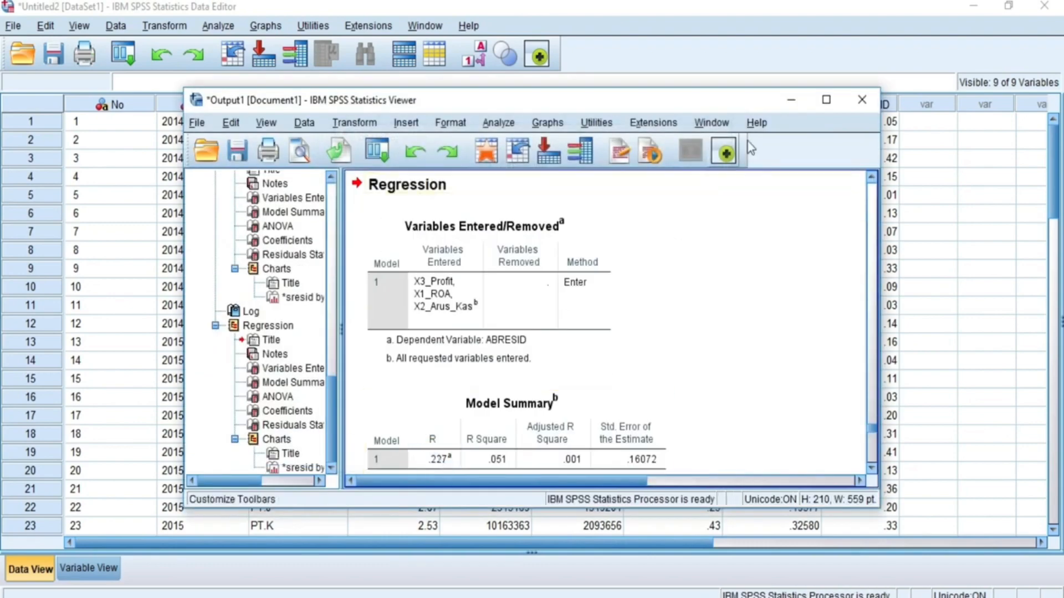
# Examine the ABRESID regression's Coefficients table in the maximized output, compare it with the earlier regression, and return to the Data Editor.
pyautogui.click(825, 101)
pyautogui.scroll(-5, 587, 402)
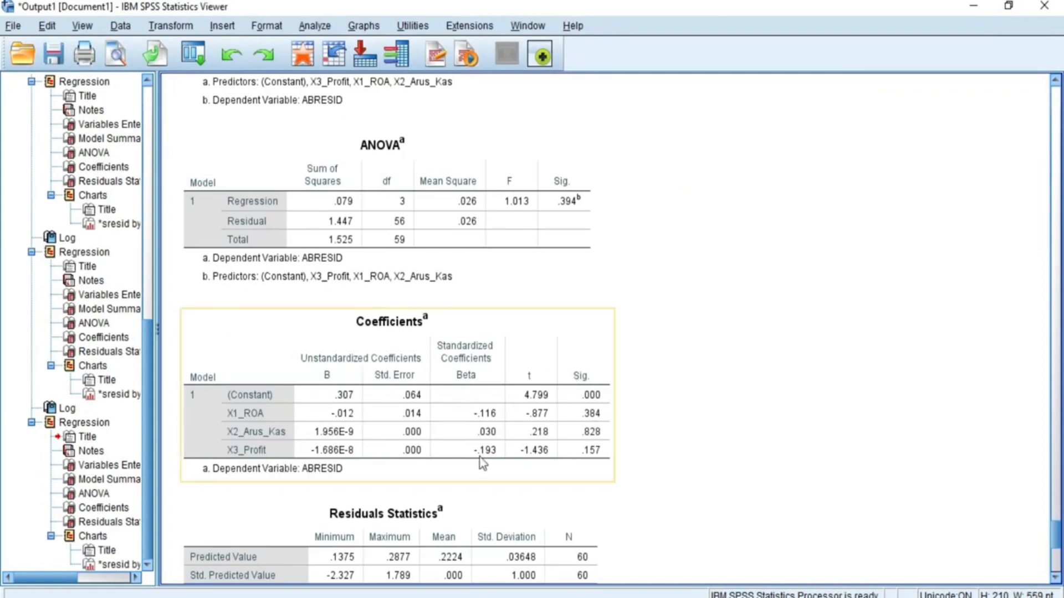
pyautogui.scroll(-1, 421, 396)
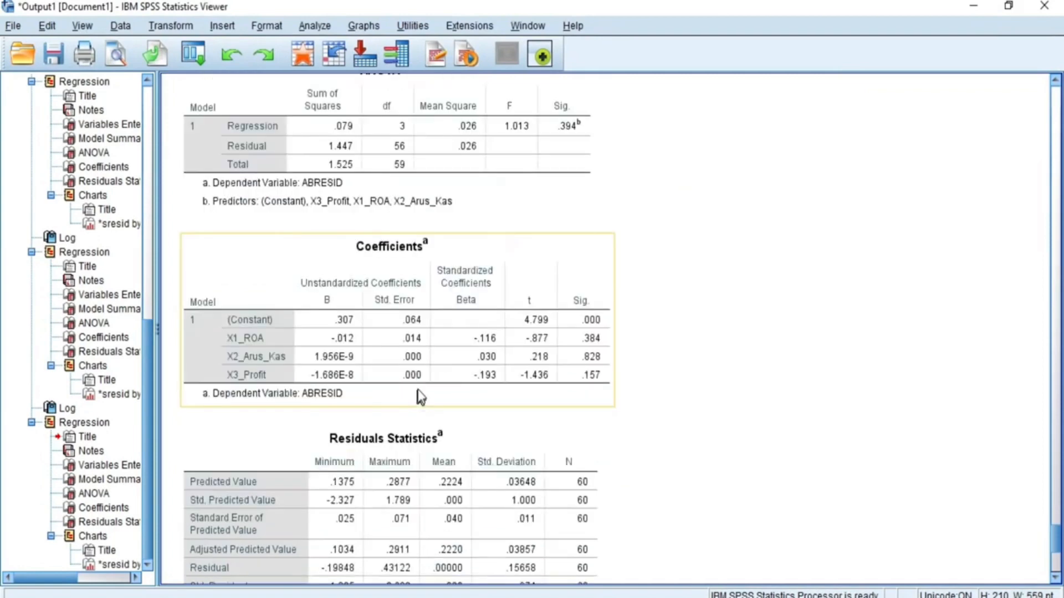
pyautogui.scroll(20, 464, 332)
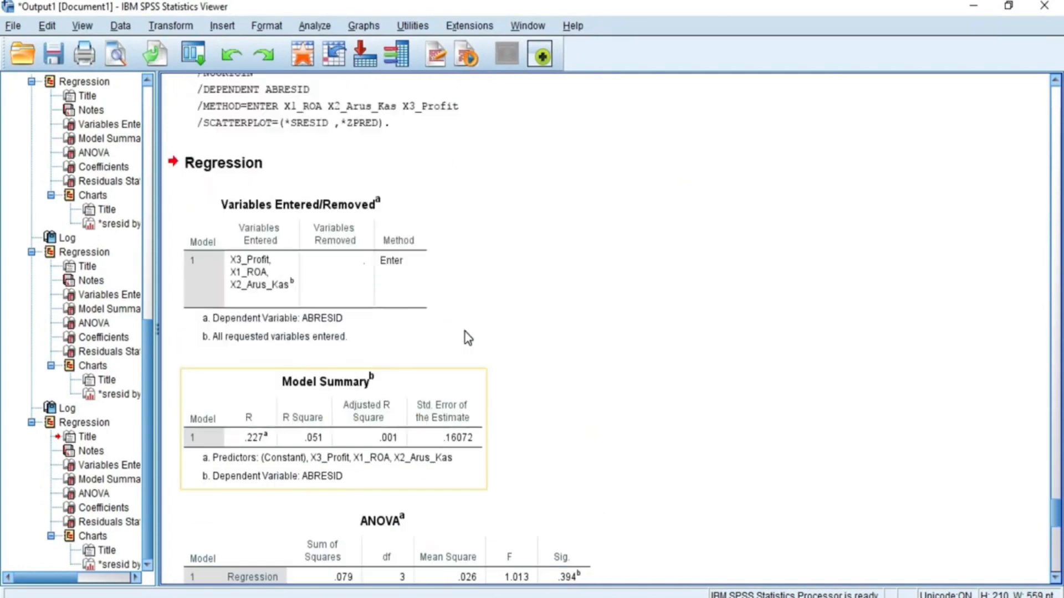
pyautogui.scroll(6, 468, 341)
pyautogui.scroll(-2, 469, 340)
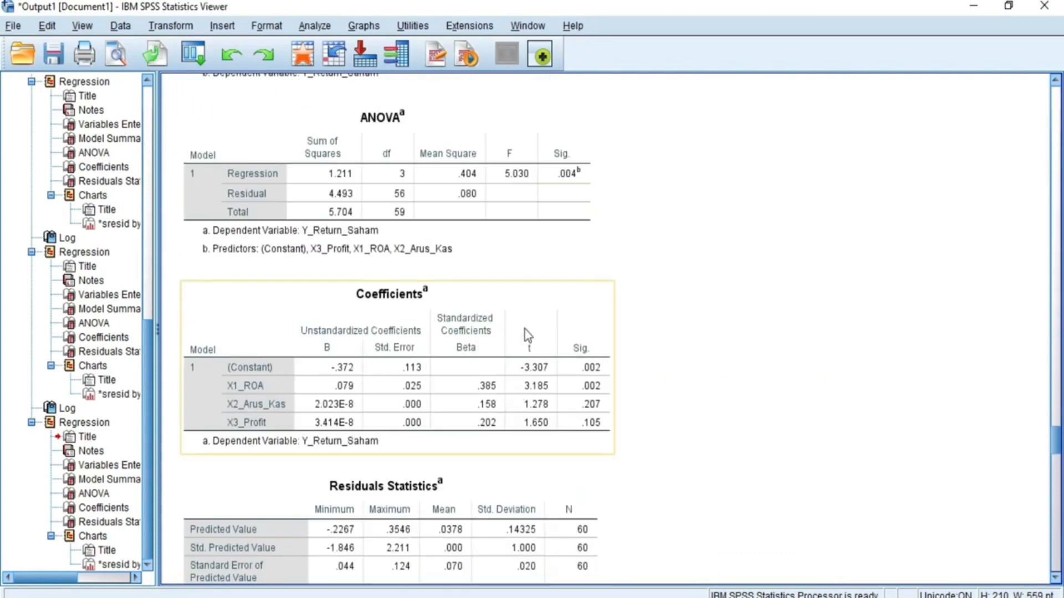
pyautogui.scroll(-20, 540, 400)
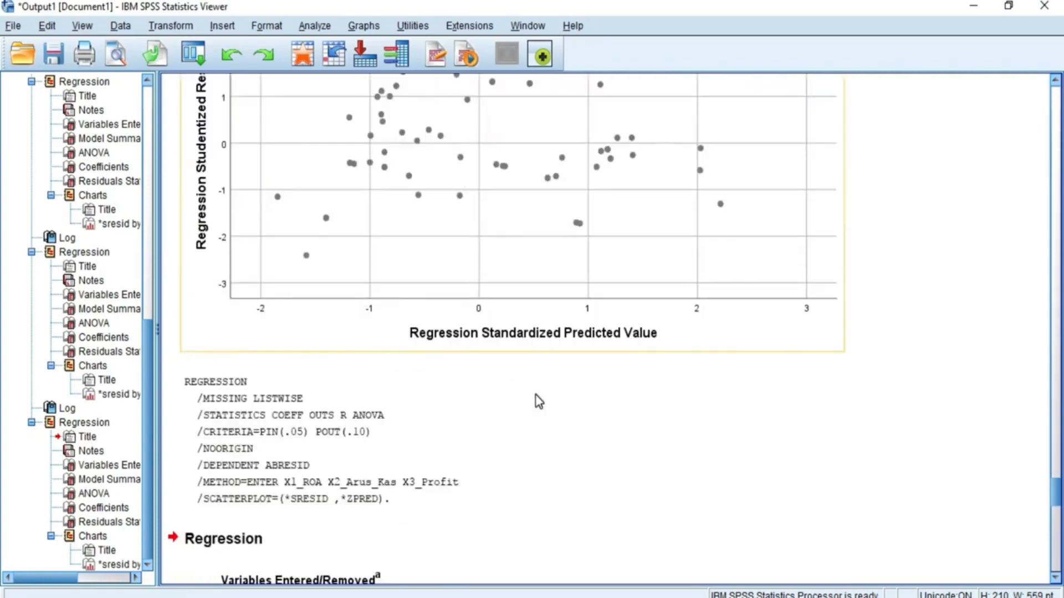
pyautogui.scroll(-4, 620, 465)
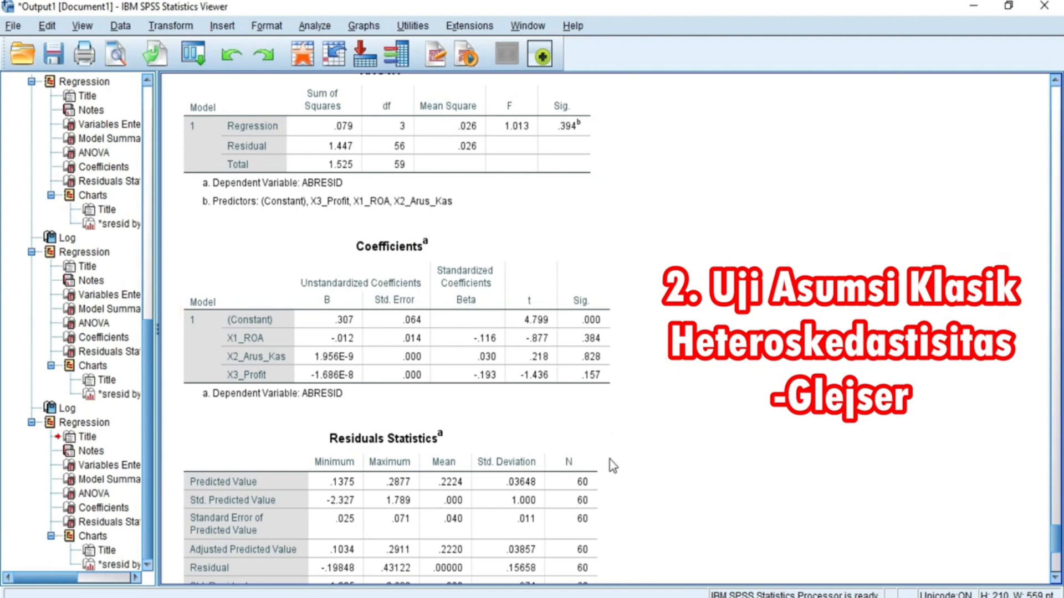
pyautogui.scroll(1, 610, 463)
pyautogui.scroll(-3, 620, 486)
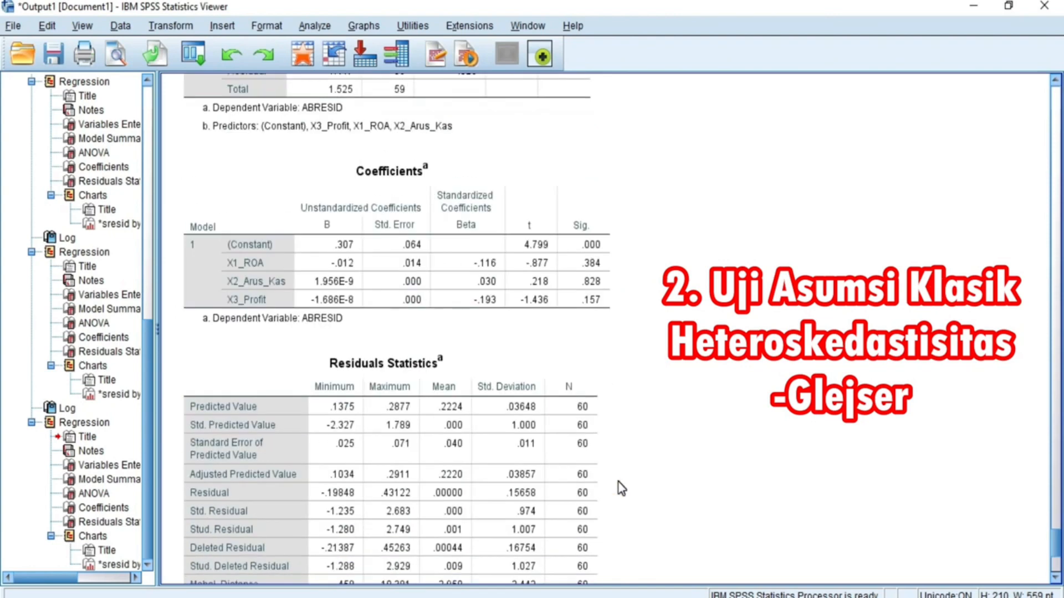
pyautogui.scroll(2, 597, 327)
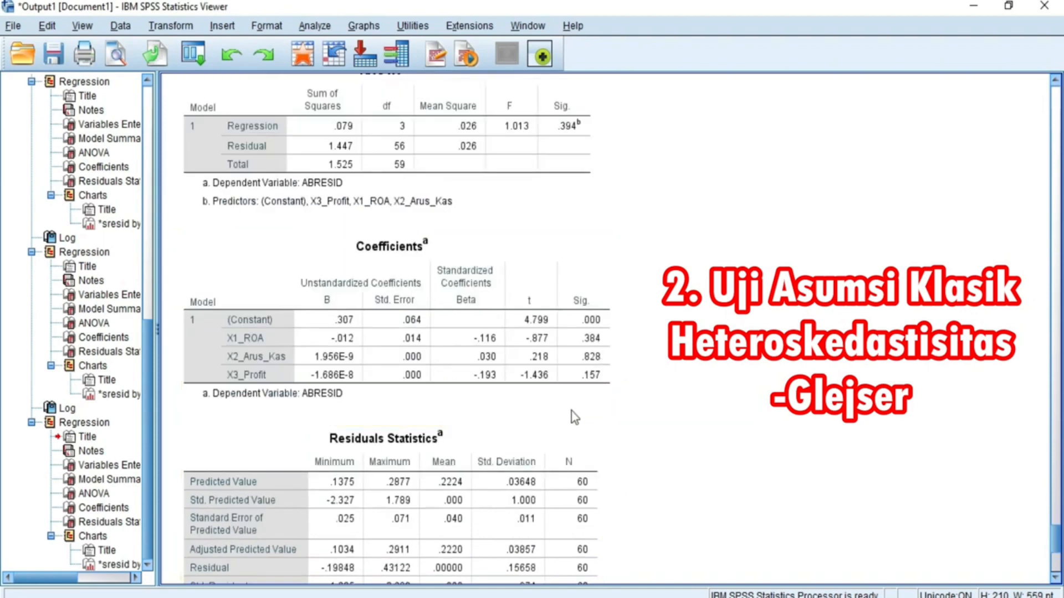
pyautogui.click(977, 9)
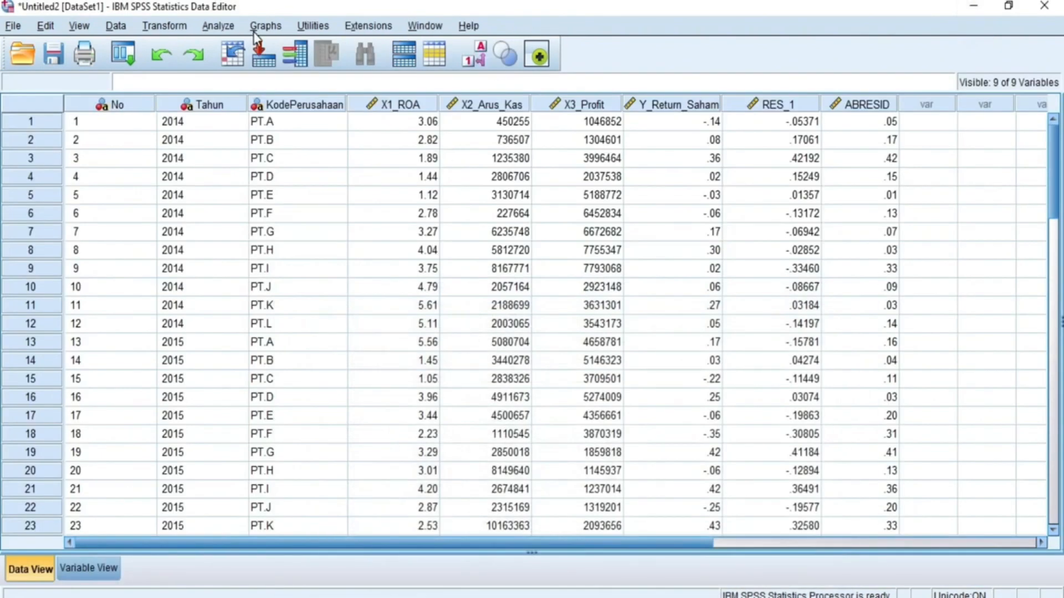
# Reopen Linear Regression and replace the dependent variable ABRESID with Y_Return_Saham.
pyautogui.click(235, 25)
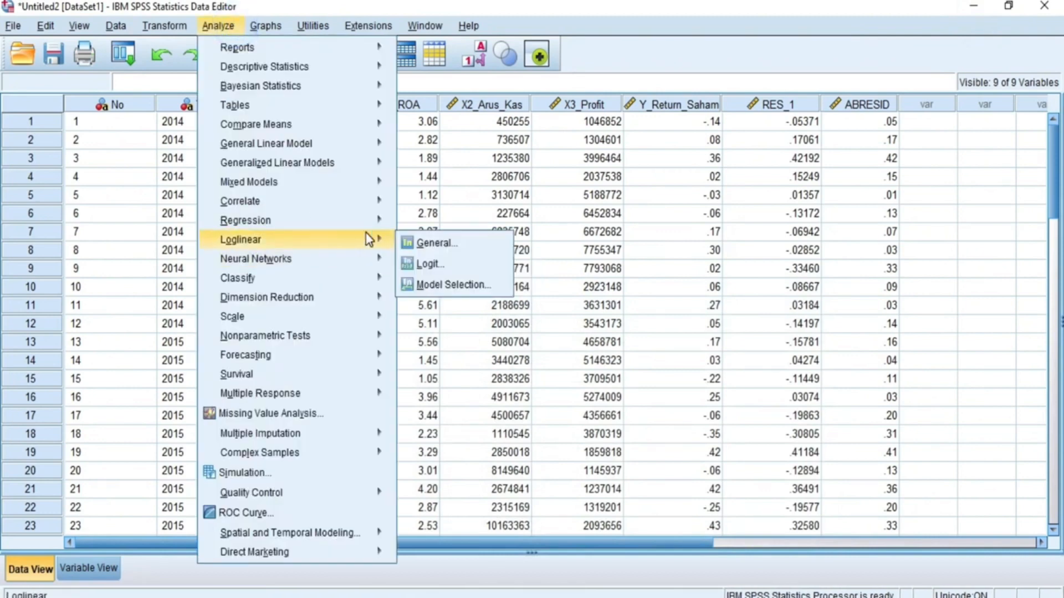
pyautogui.moveTo(369, 227)
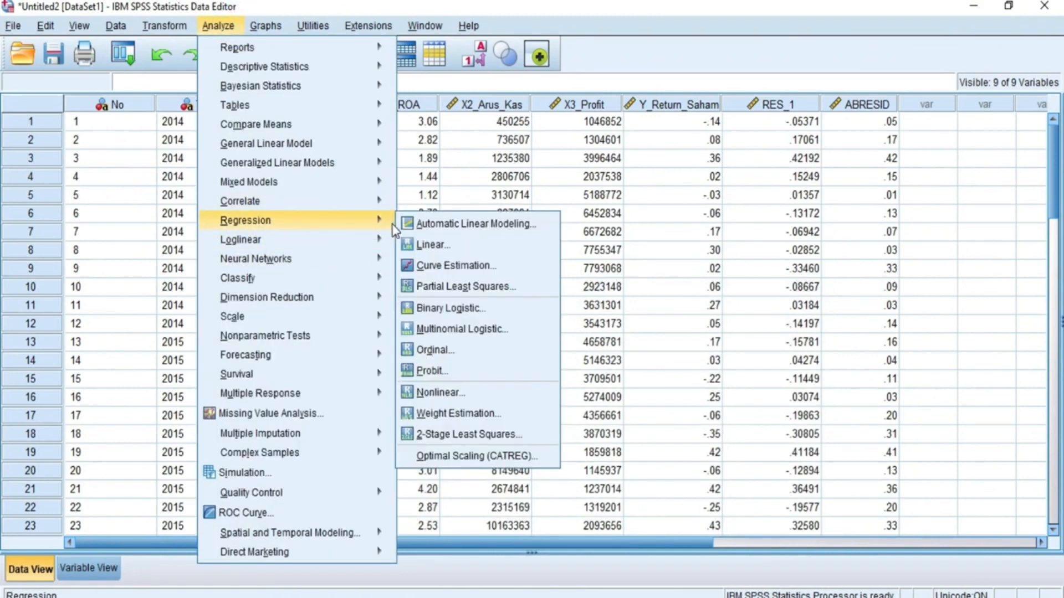
pyautogui.click(442, 244)
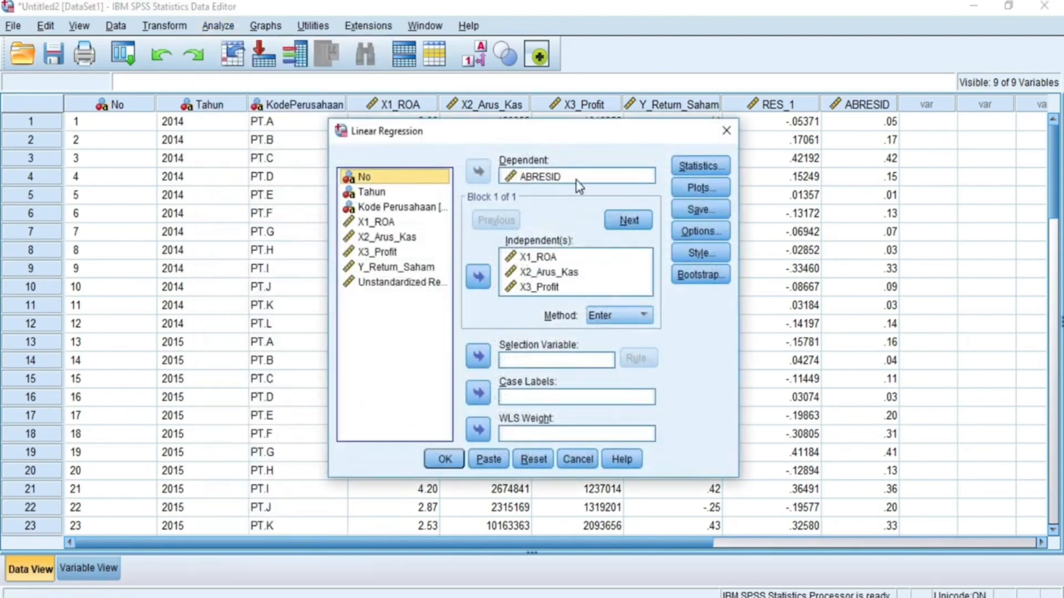
pyautogui.click(575, 178)
pyautogui.click(478, 172)
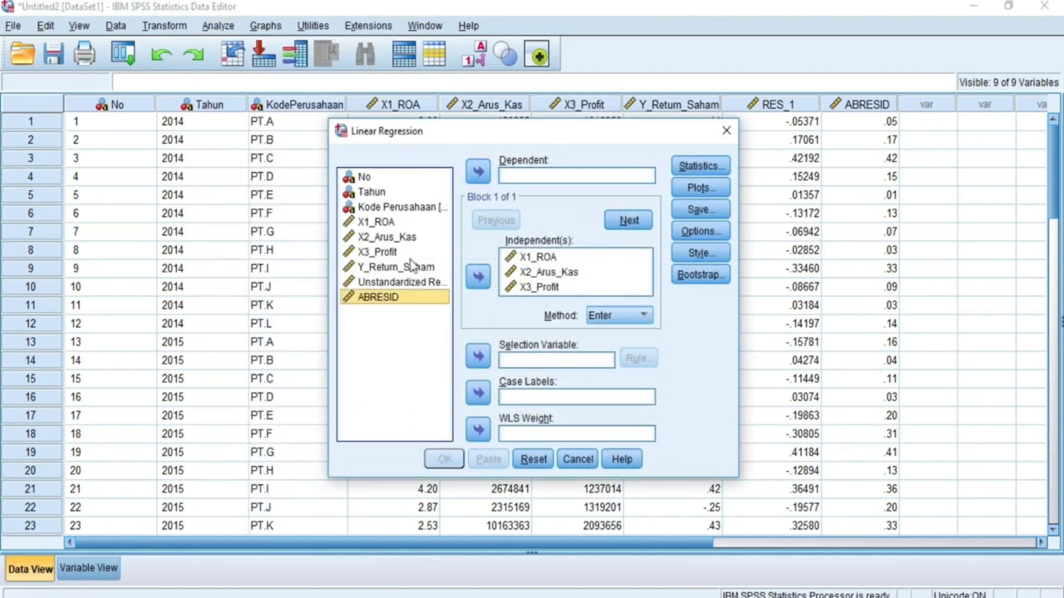
pyautogui.click(411, 267)
pyautogui.click(477, 171)
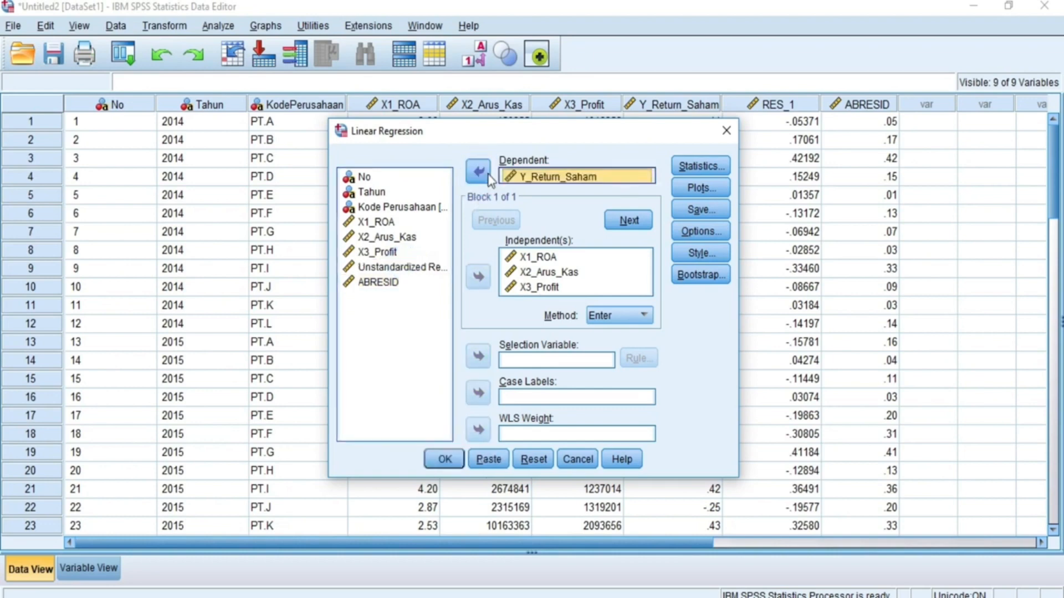
# Enable the Durbin-Watson residual statistic and run the regression.
pyautogui.click(714, 168)
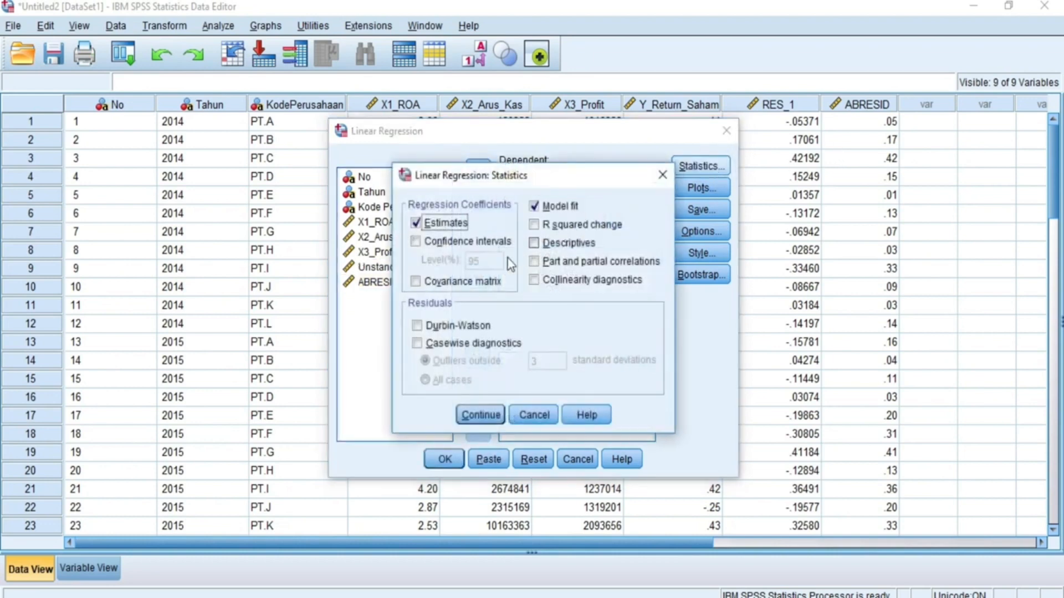
pyautogui.click(459, 328)
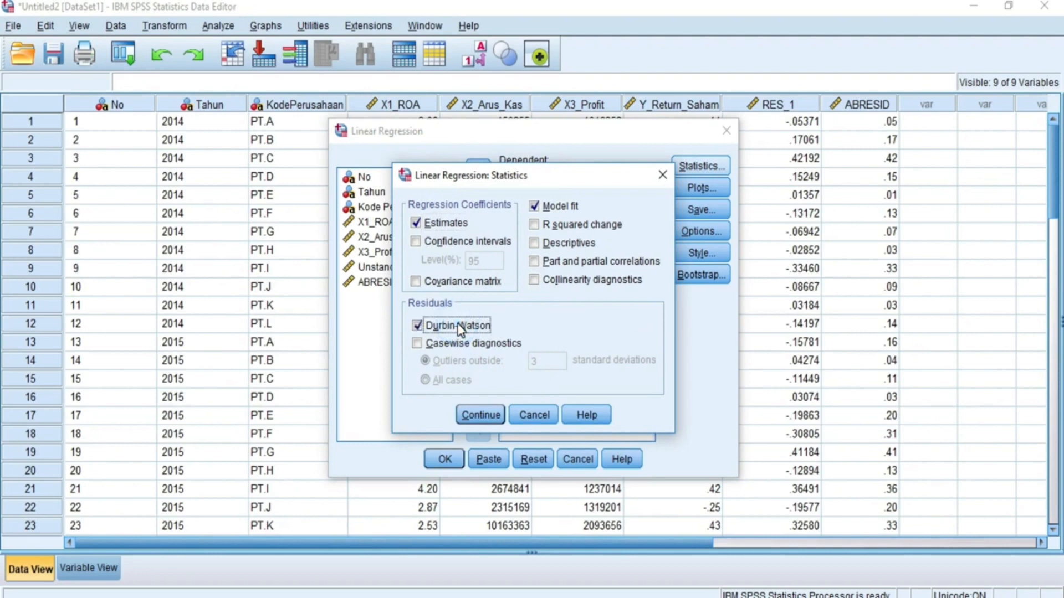
pyautogui.click(468, 343)
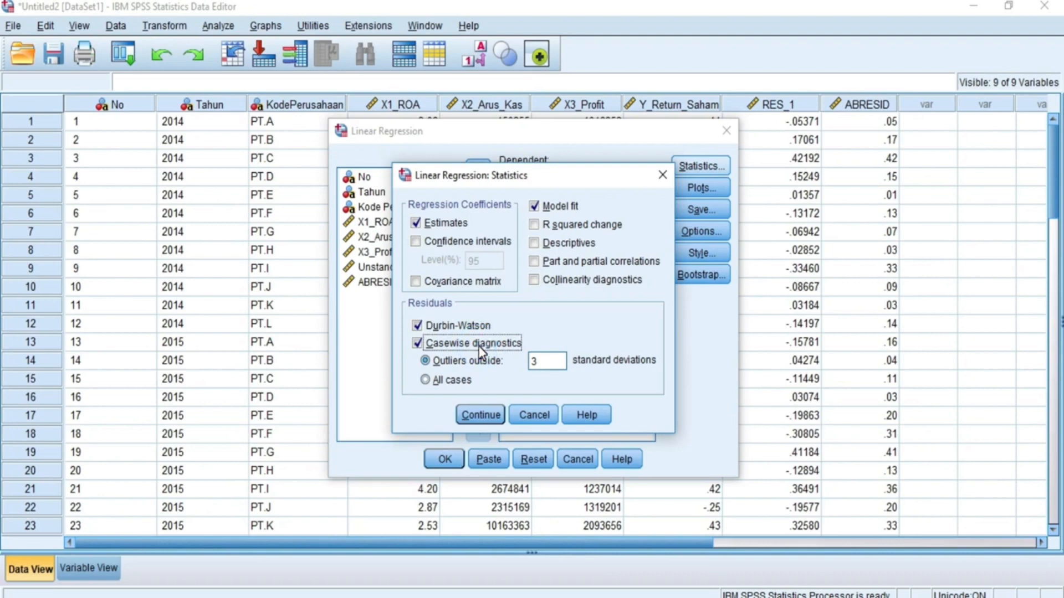
pyautogui.click(478, 344)
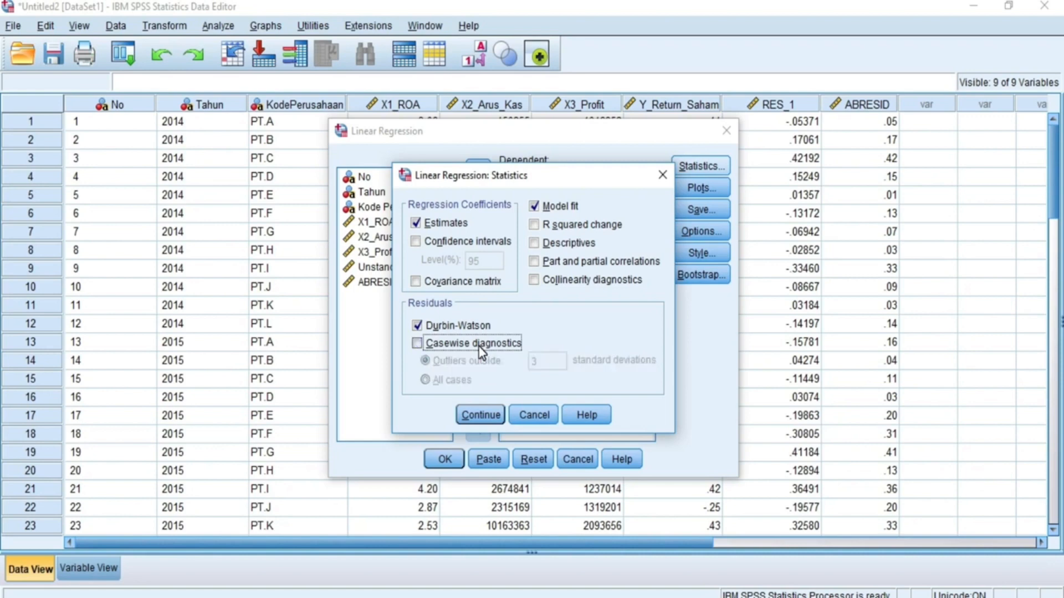
pyautogui.click(485, 421)
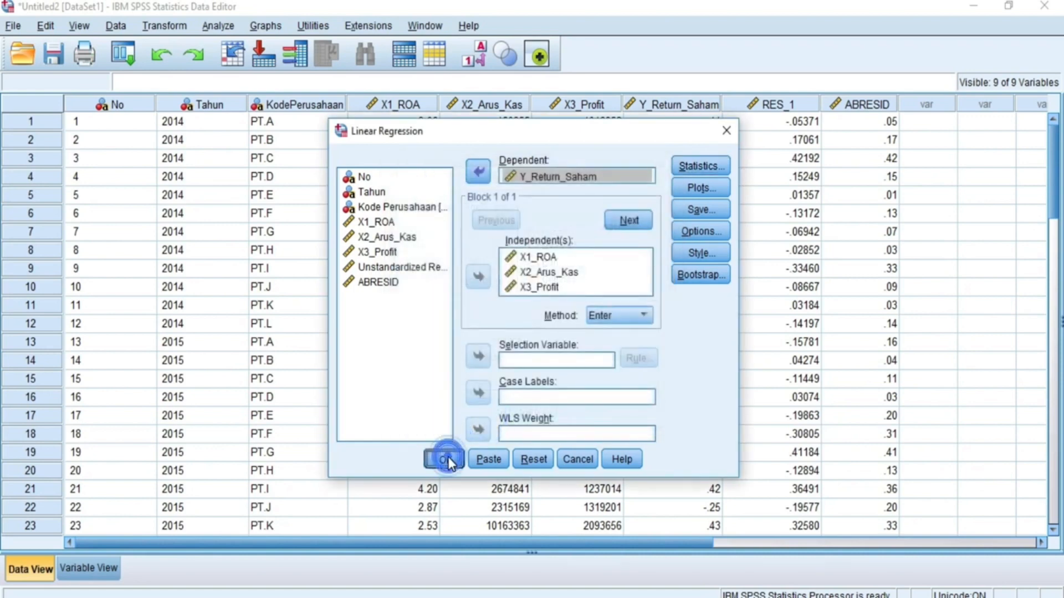
pyautogui.click(446, 458)
# View the Durbin-Watson value in the Model Summary, and switch to tabel-dw.pdf in Microsoft Edge to read its notes on k and n.
pyautogui.scroll(-2, 741, 373)
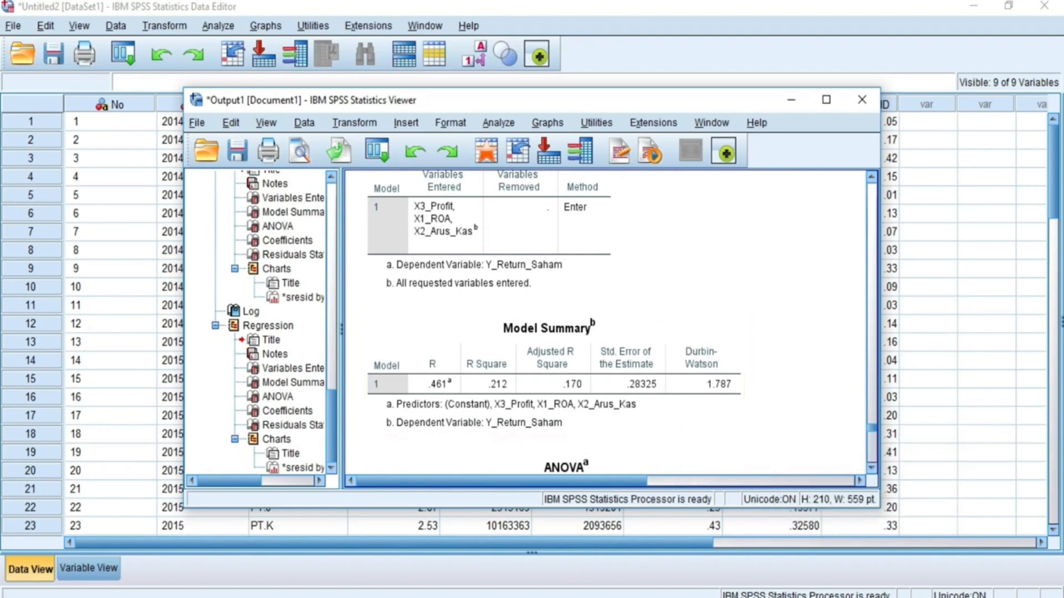
pyautogui.click(302, 597)
pyautogui.scroll(12, 736, 345)
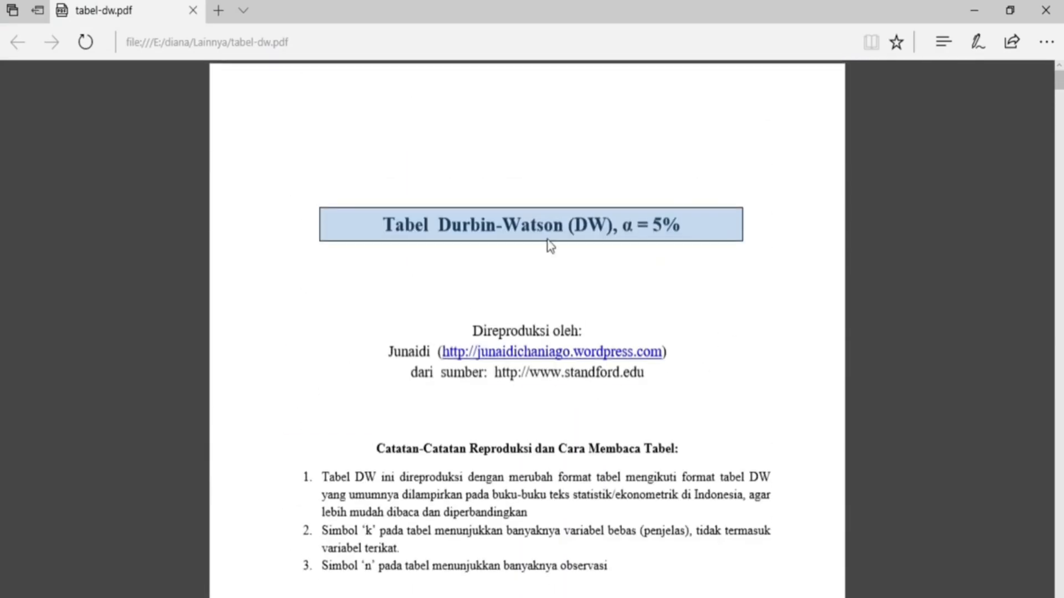
pyautogui.scroll(-3, 413, 247)
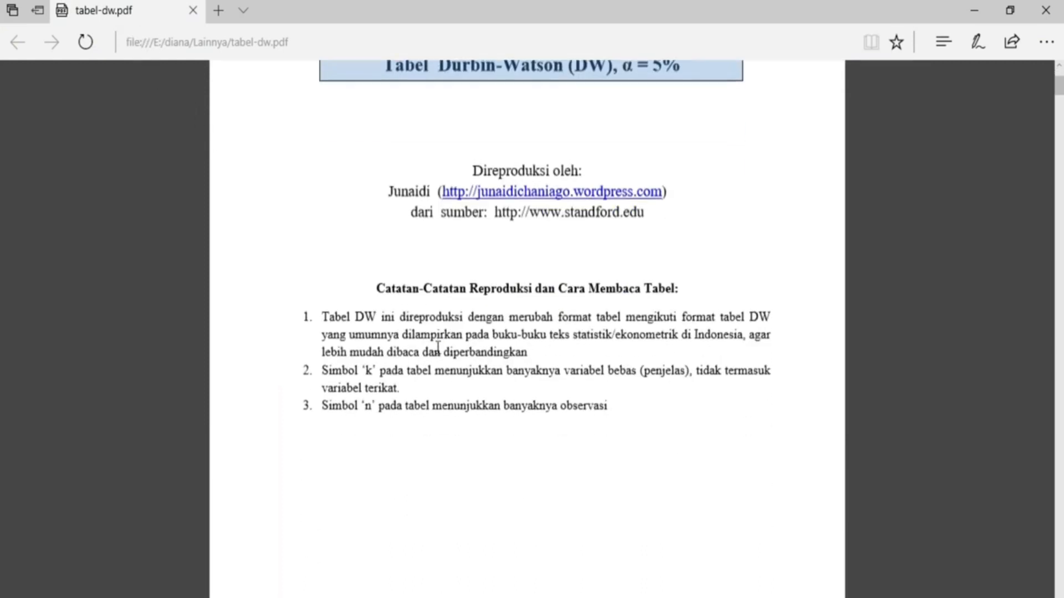
pyautogui.scroll(1, 501, 397)
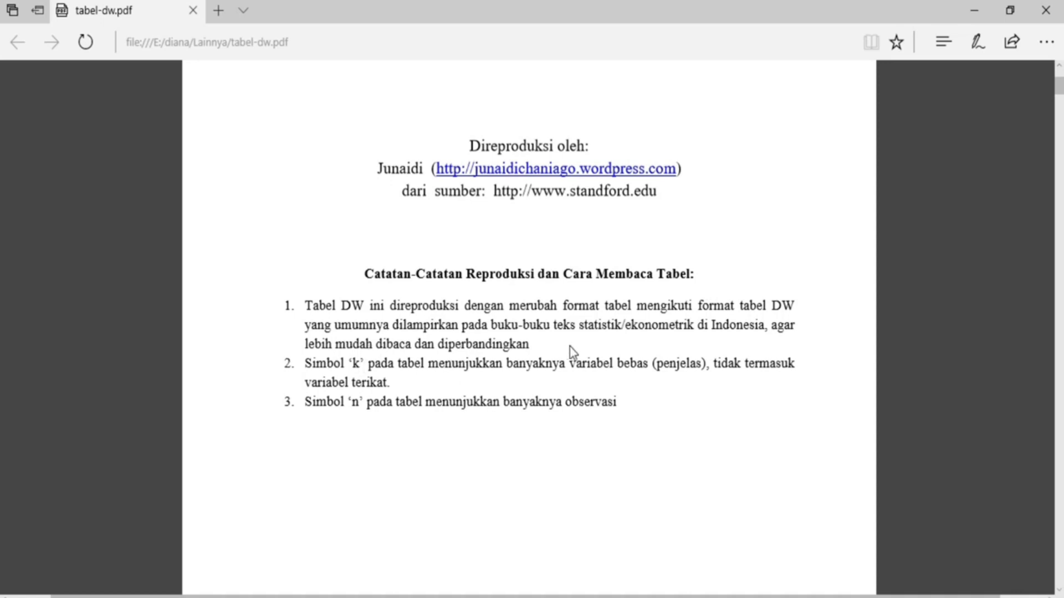
pyautogui.moveTo(578, 369); pyautogui.dragTo(617, 363)
pyautogui.click(654, 375)
# Look up and highlight the dU value for n = 60 and three independent variables in the Durbin-Watson table.
pyautogui.scroll(-2, 639, 397)
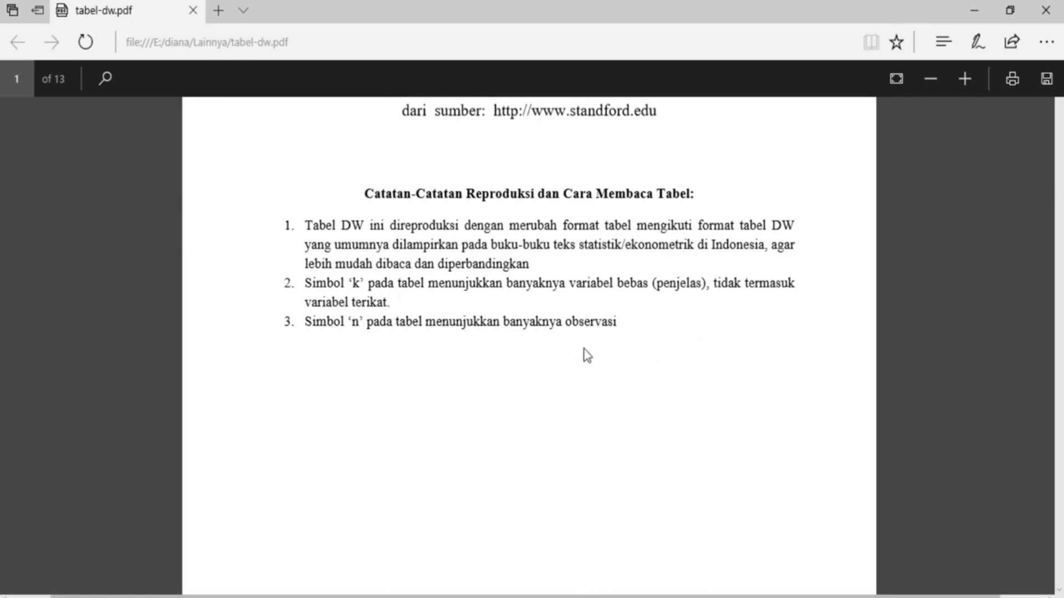
pyautogui.scroll(-2, 588, 355)
pyautogui.scroll(-20, 608, 351)
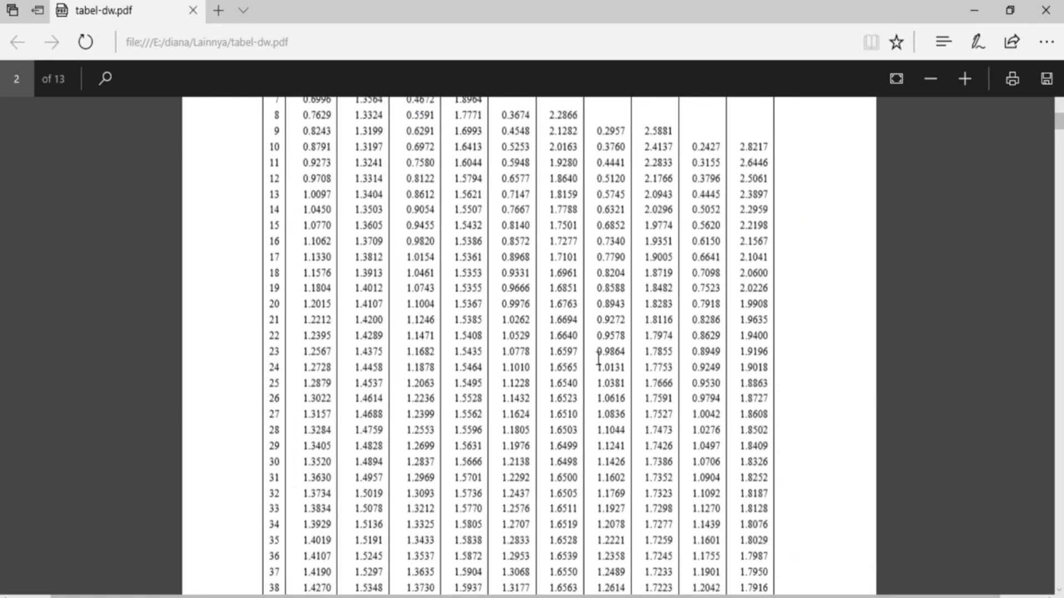
pyautogui.scroll(4, 571, 289)
pyautogui.moveTo(526, 205); pyautogui.dragTo(548, 201)
pyautogui.scroll(-18, 543, 238)
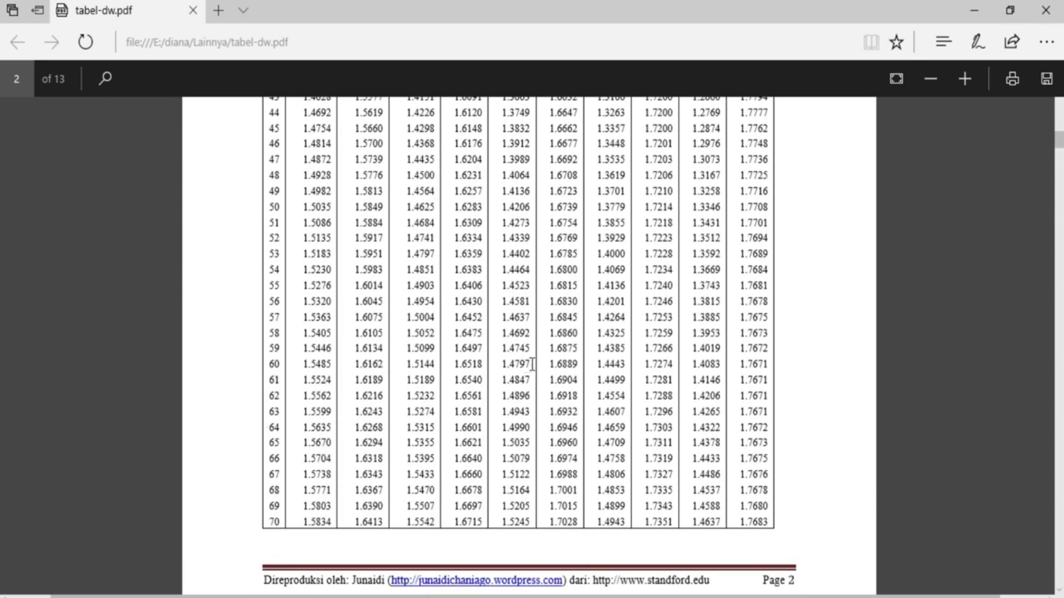
pyautogui.moveTo(551, 367); pyautogui.dragTo(575, 365)
pyautogui.scroll(18, 589, 385)
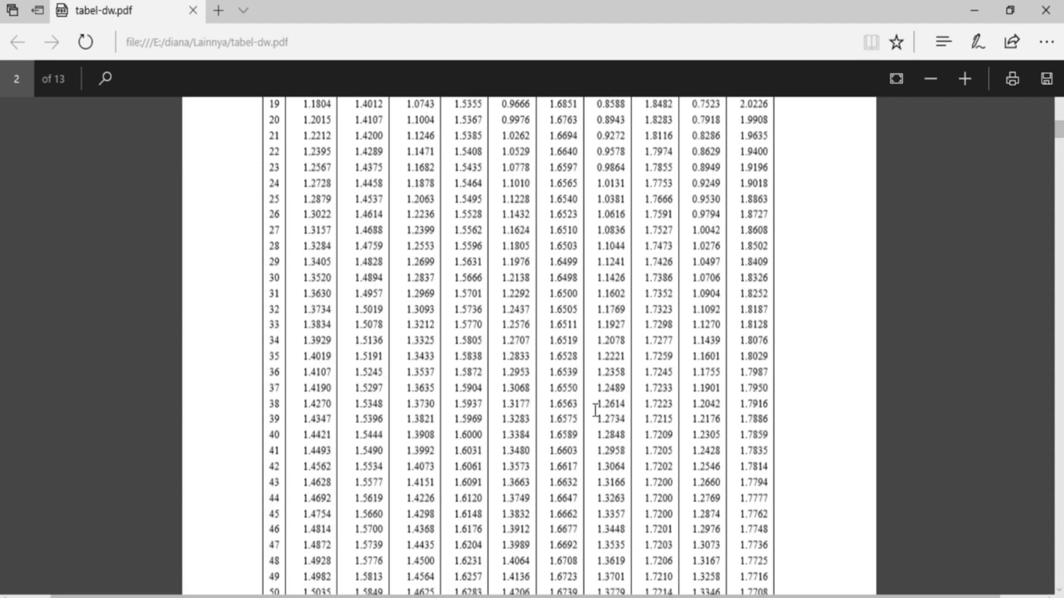
pyautogui.scroll(-15, 600, 411)
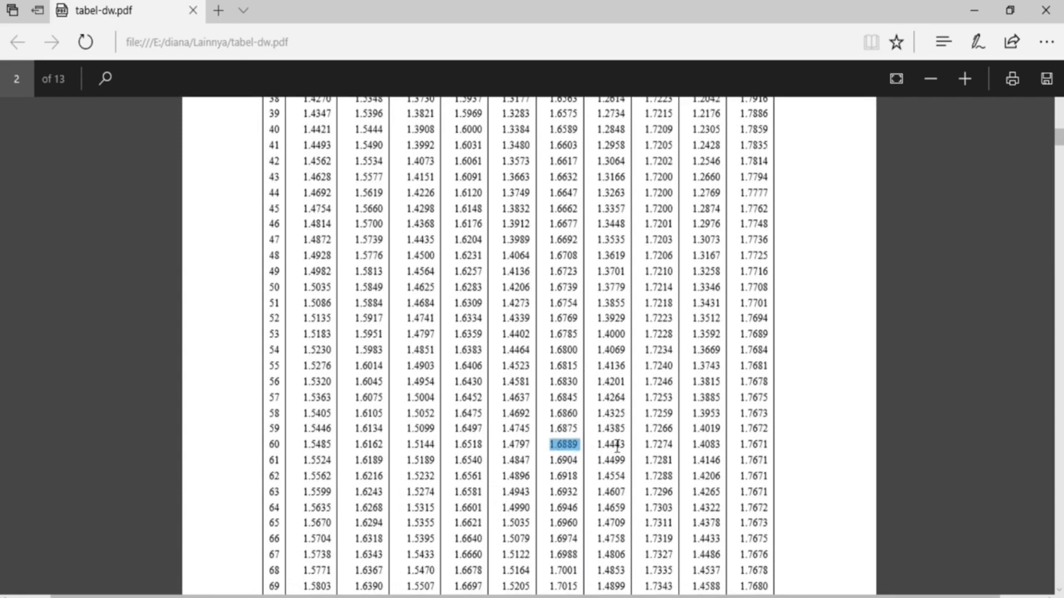
# Shrink the PDF window to reveal the SPSS output, and compute 4 - 1.6889 in the Windows Calculator.
pyautogui.click(1009, 10)
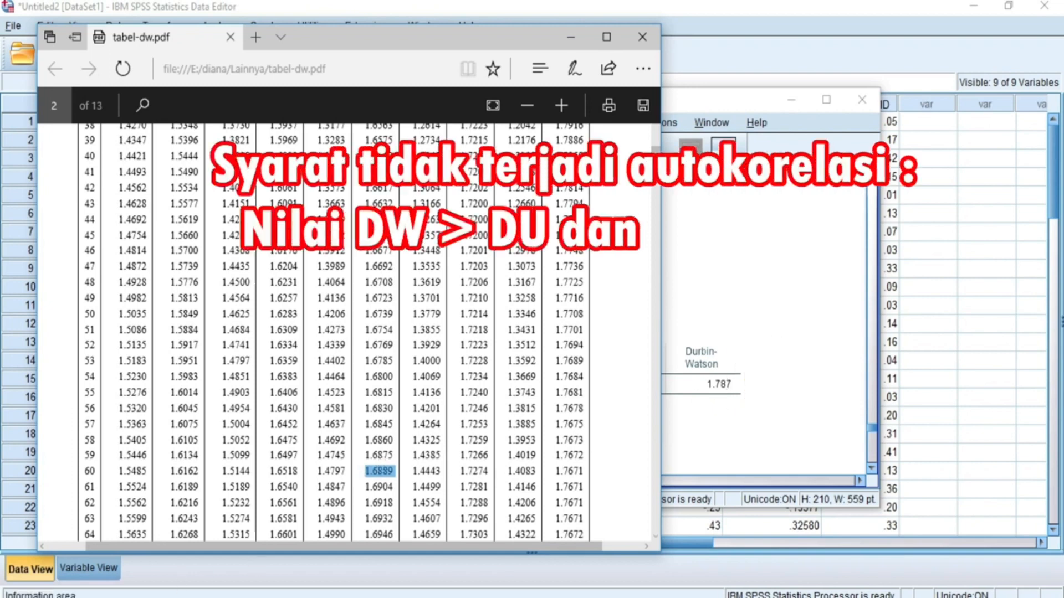
pyautogui.press('super')
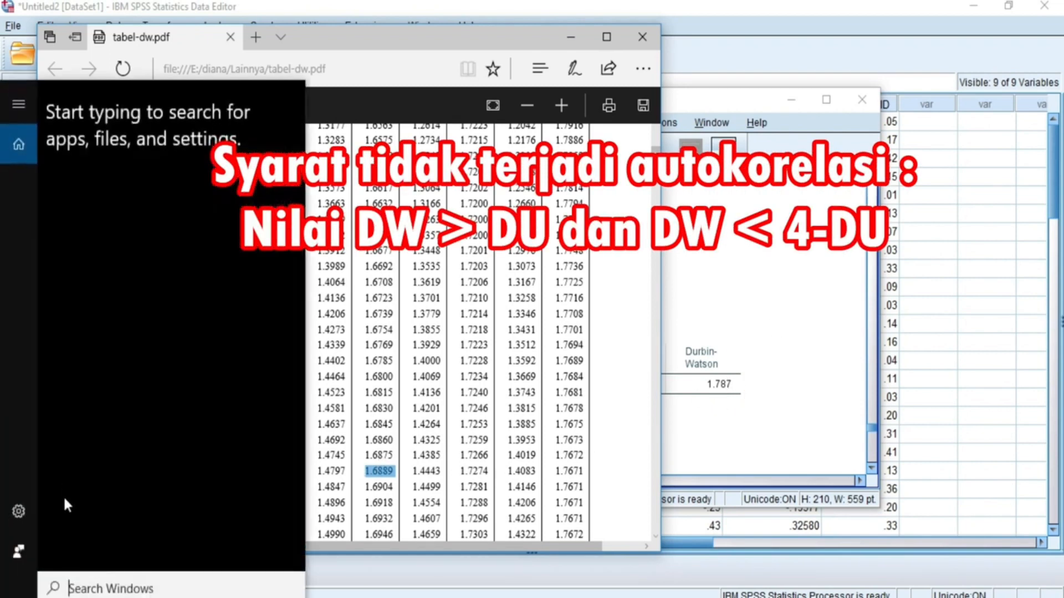
pyautogui.write('CAlculator')
pyautogui.click(118, 168)
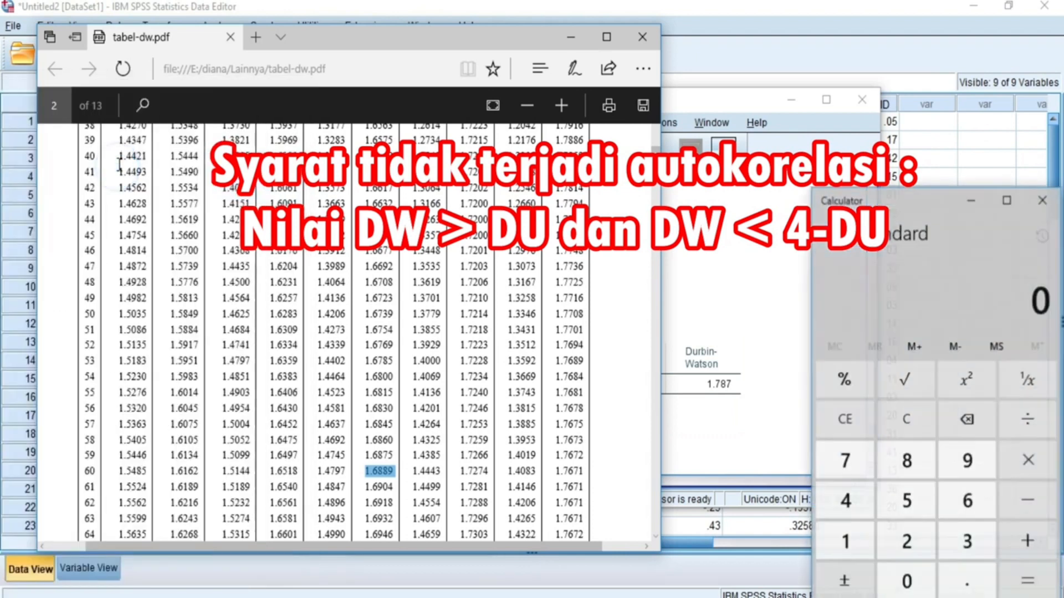
pyautogui.press('4')
pyautogui.press('-')
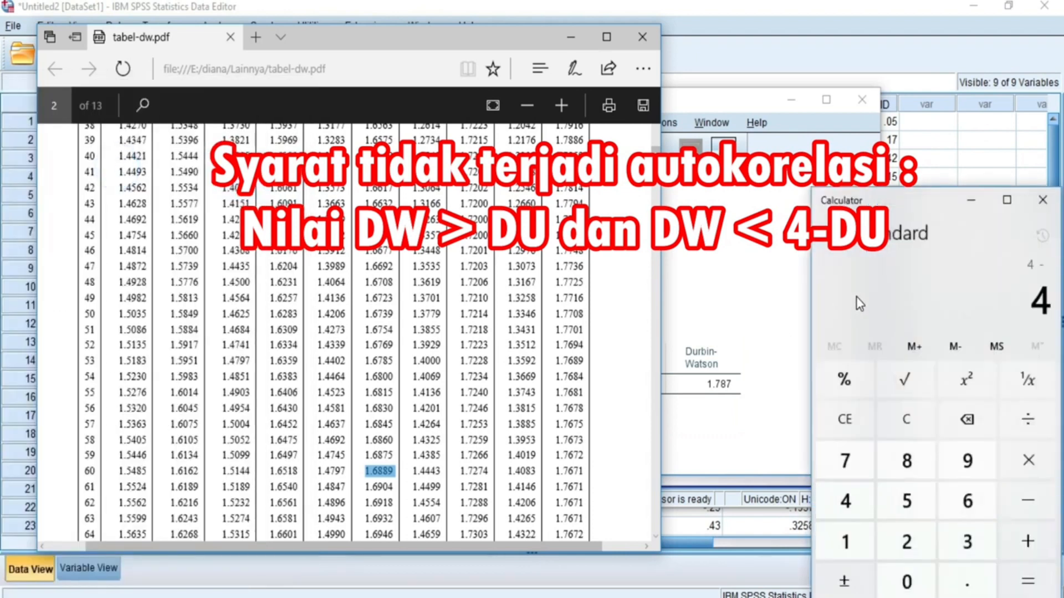
pyautogui.write('1.6889')
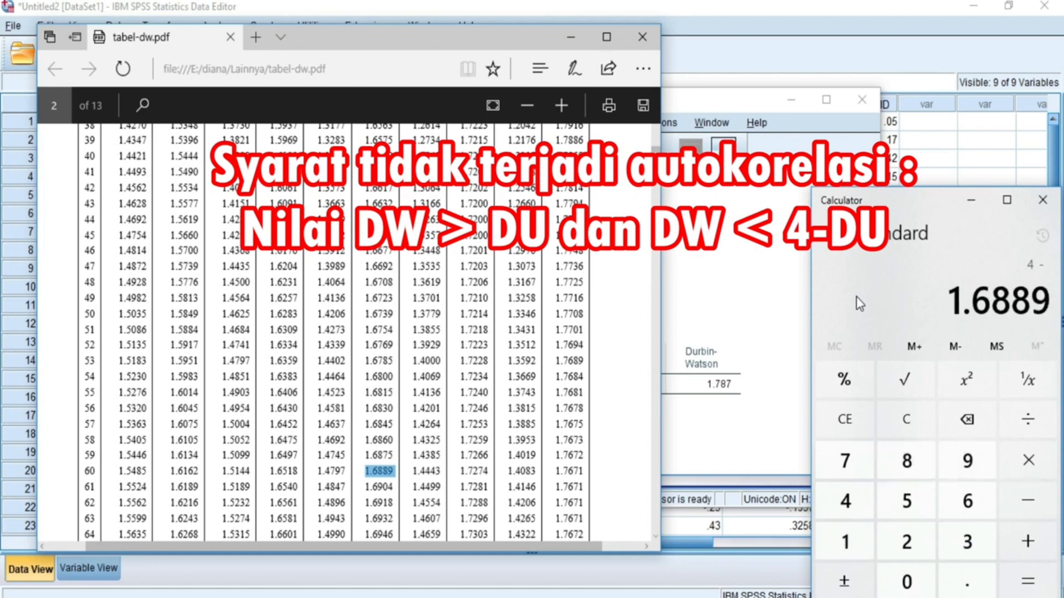
pyautogui.press('Return')
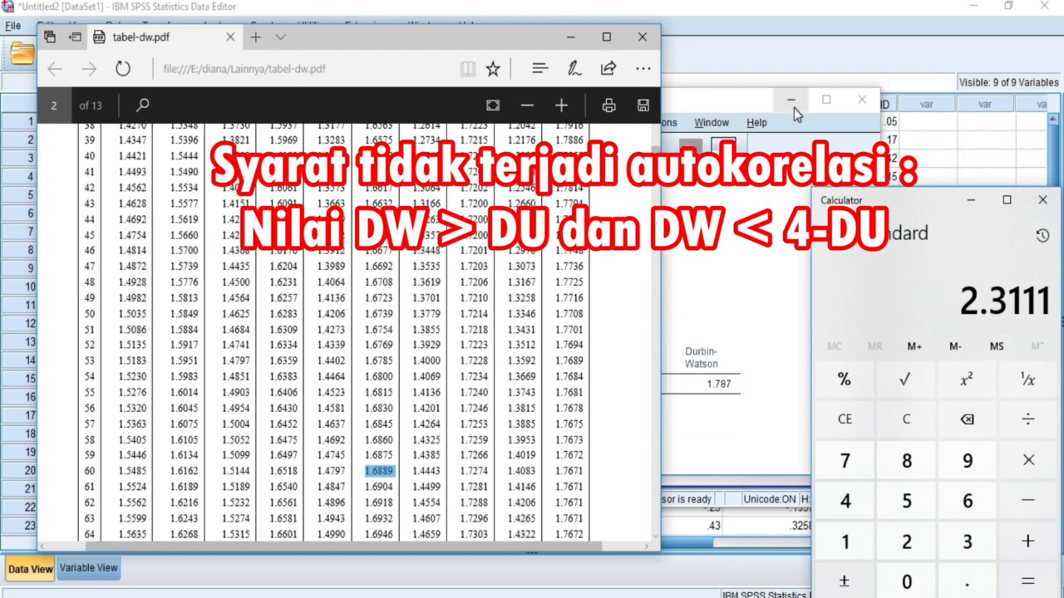
# Maximize the SPSS output viewer and review the latest Y_Return_Saham regression from its syntax log to the residuals statistics and scatterplot.
pyautogui.click(830, 102)
pyautogui.scroll(-3, 608, 442)
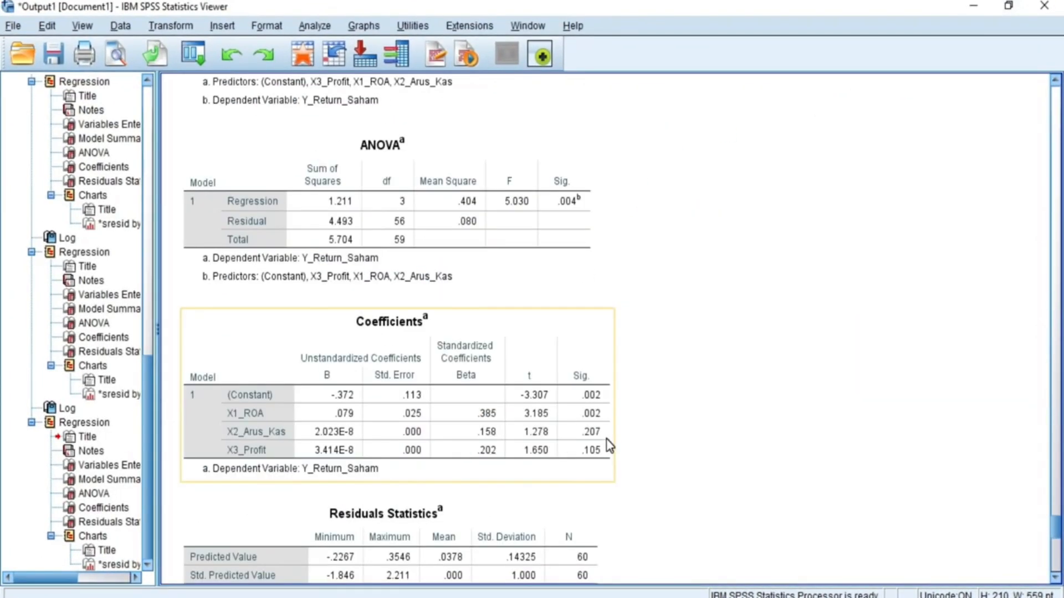
pyautogui.scroll(3, 588, 463)
pyautogui.scroll(5, 588, 465)
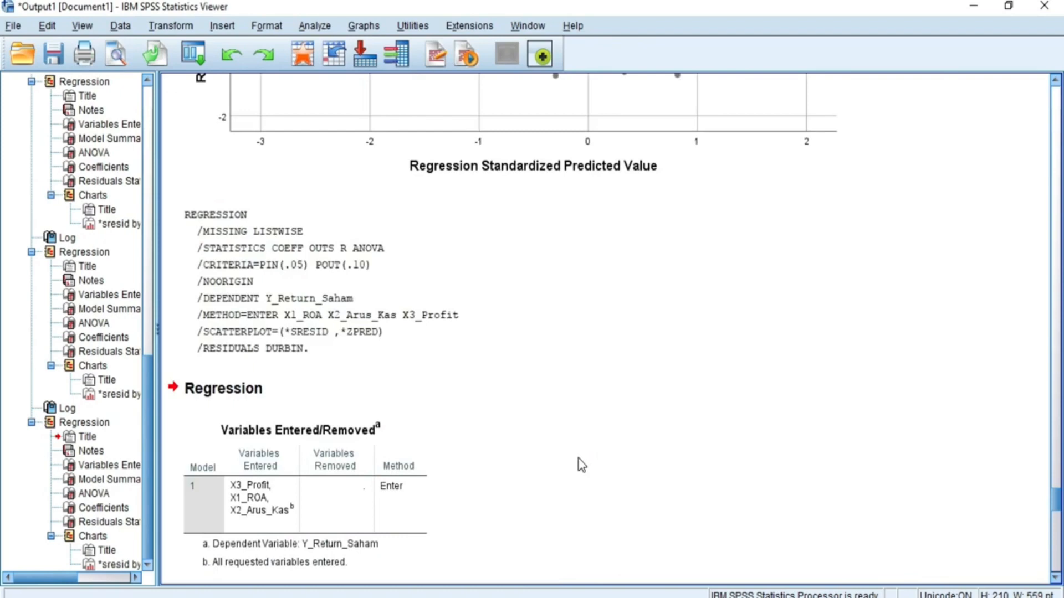
pyautogui.scroll(-15, 581, 464)
pyautogui.scroll(5, 581, 467)
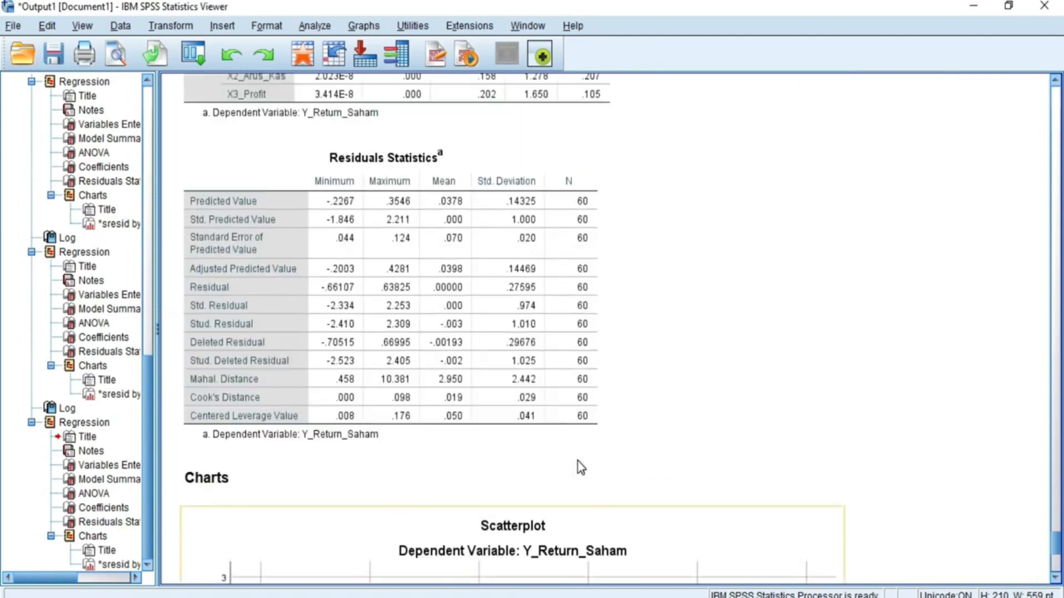
pyautogui.scroll(-10, 580, 466)
pyautogui.scroll(3, 577, 464)
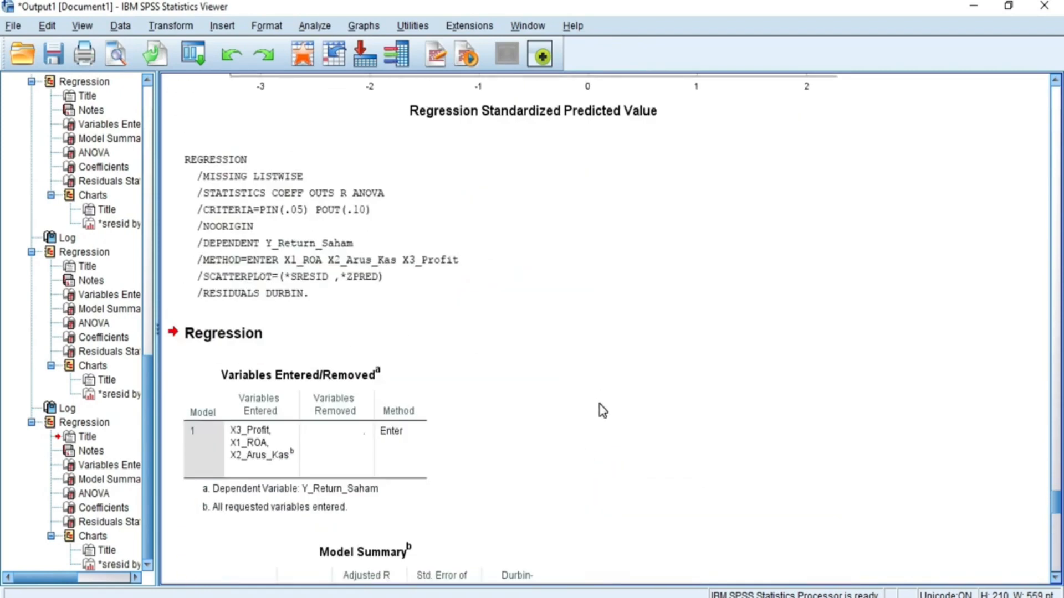
pyautogui.scroll(-3, 599, 407)
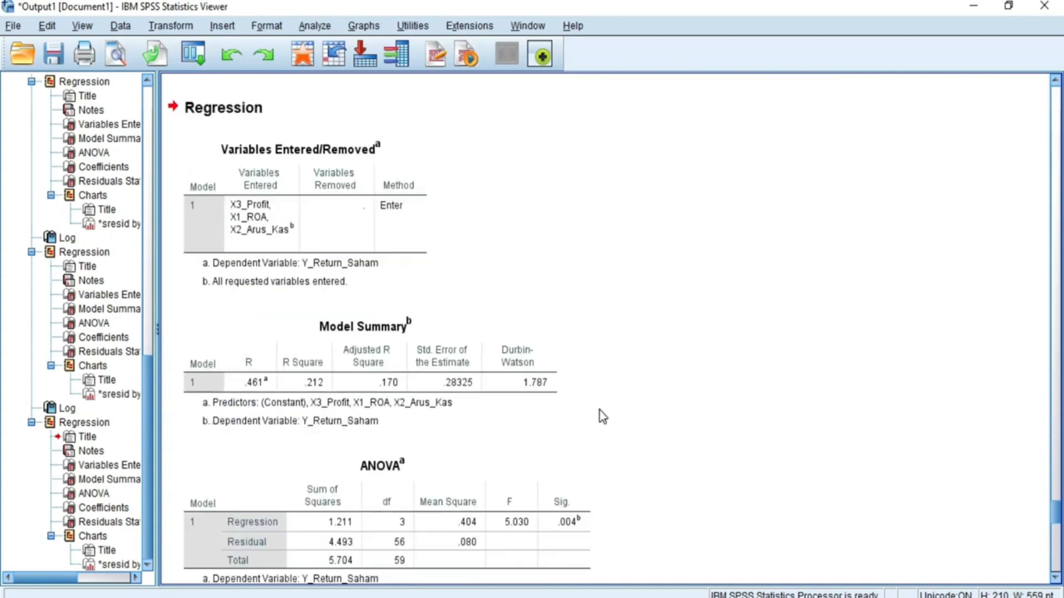
pyautogui.scroll(1, 596, 418)
pyautogui.scroll(-10, 597, 430)
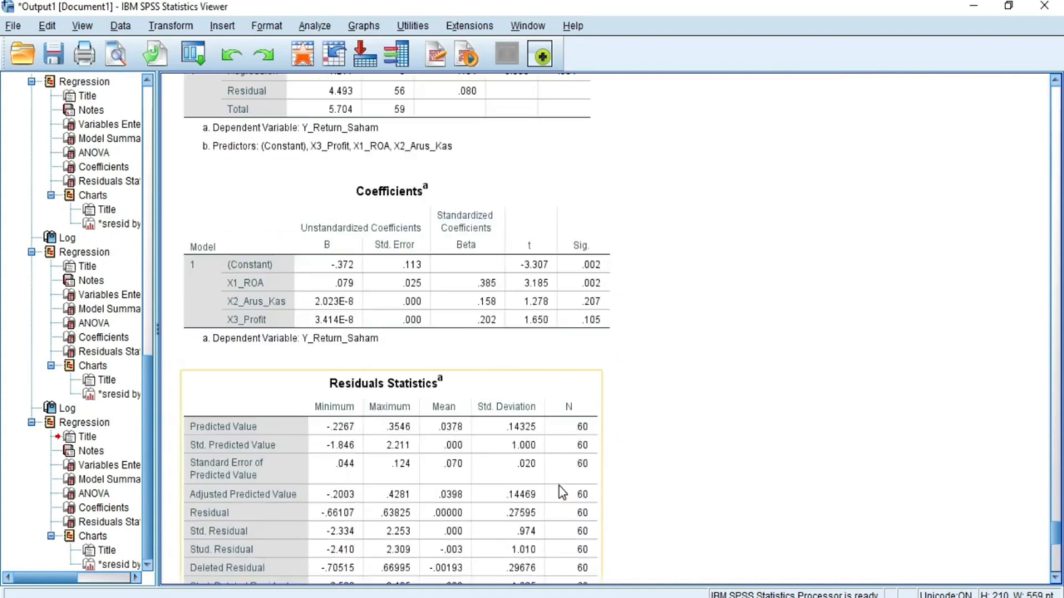
pyautogui.scroll(18, 563, 492)
pyautogui.scroll(-10, 560, 480)
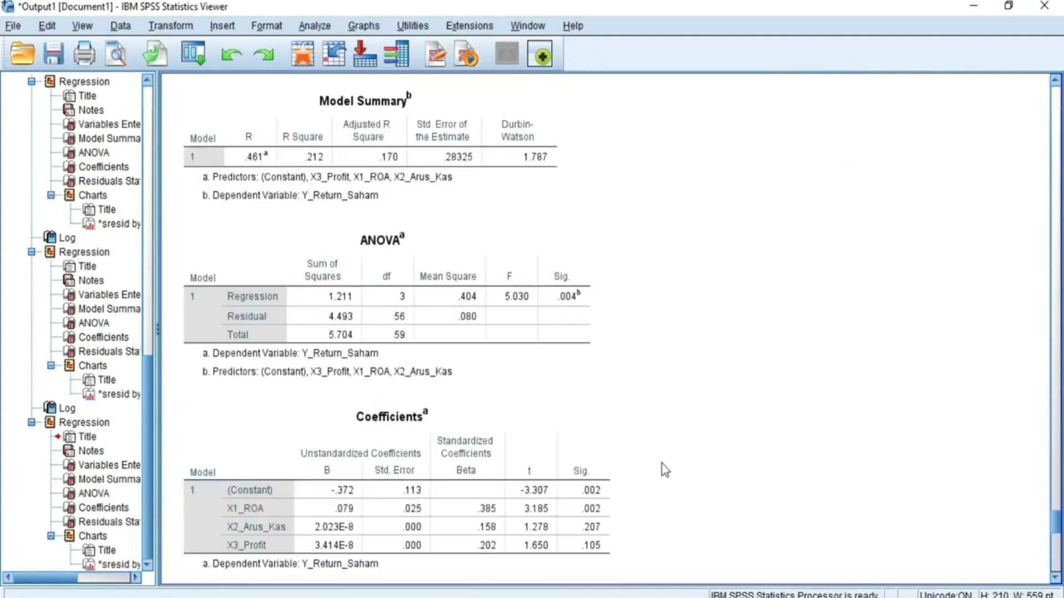
# Select the latest regression's Coefficients table and examine its B values for the multiple regression and Sig. values for the partial t test.
pyautogui.click(525, 504)
pyautogui.scroll(-1, 477, 465)
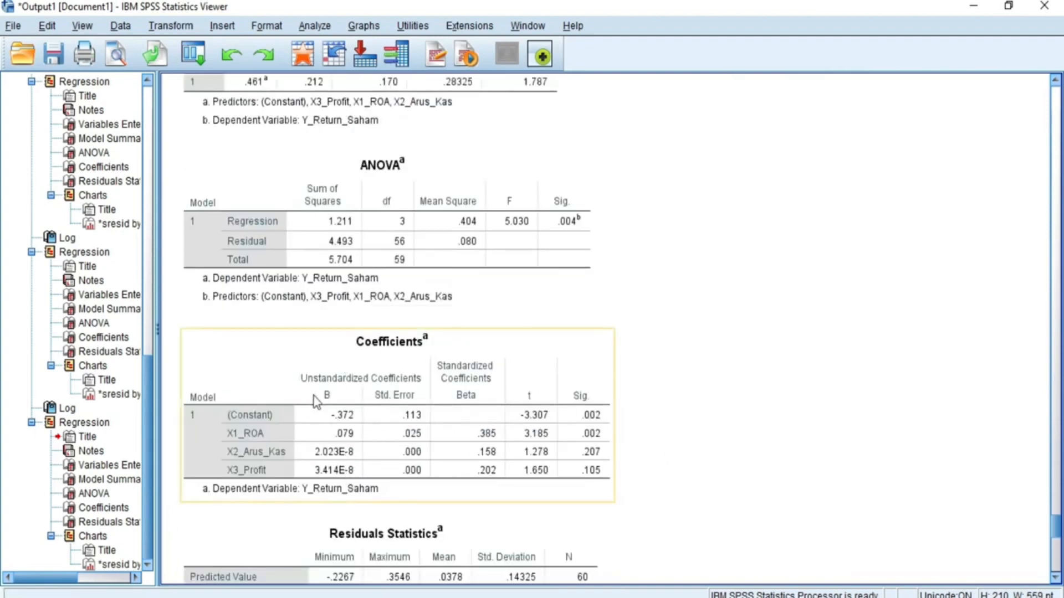
pyautogui.click(473, 391)
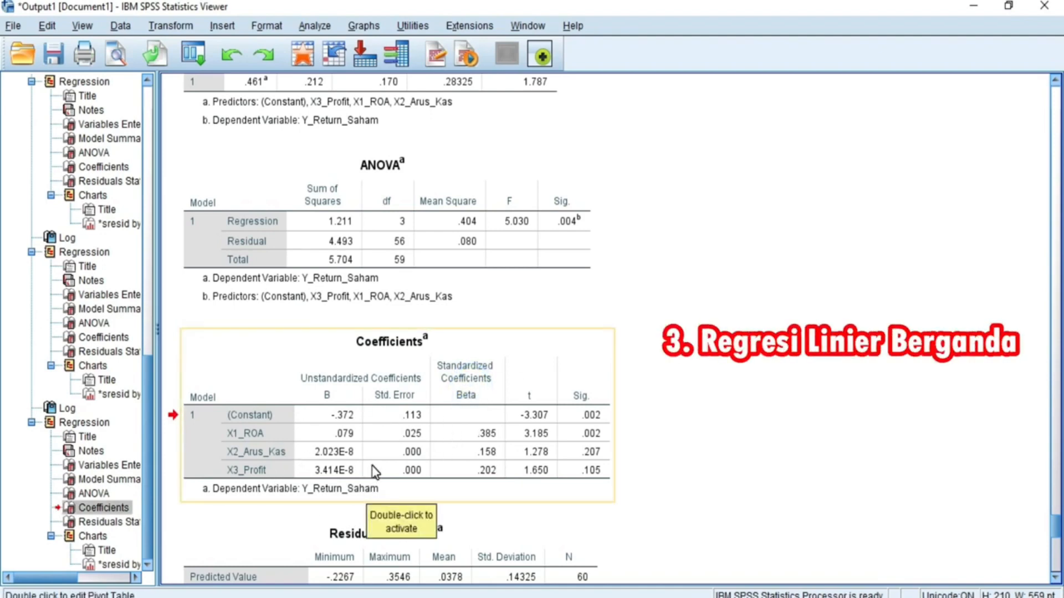
pyautogui.scroll(-3, 373, 472)
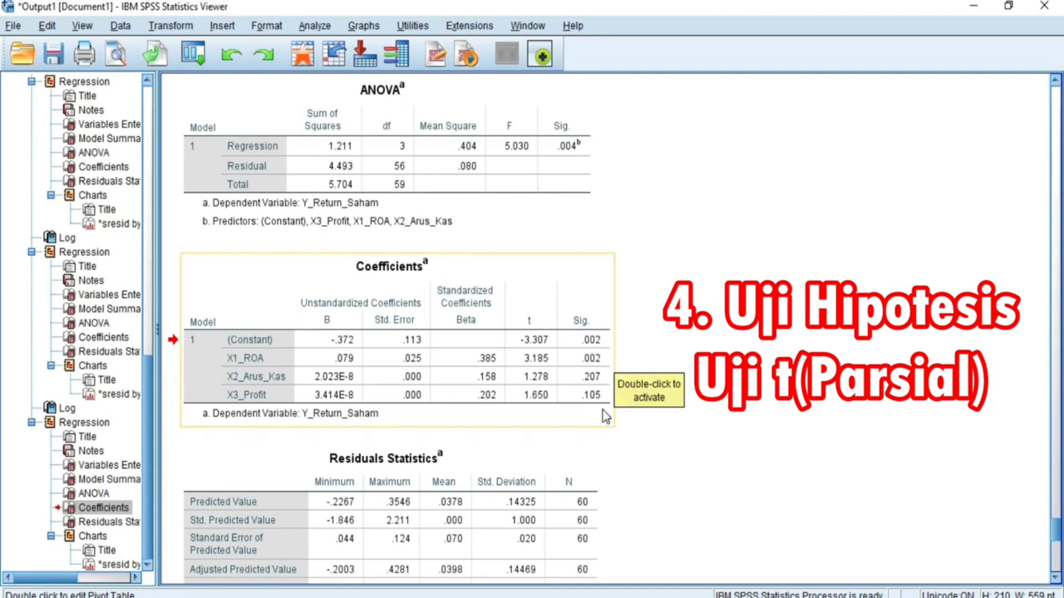
# Examine the ANOVA table for the simultaneous F test and the Model Summary for the R Square coefficient of determination.
pyautogui.scroll(3, 603, 411)
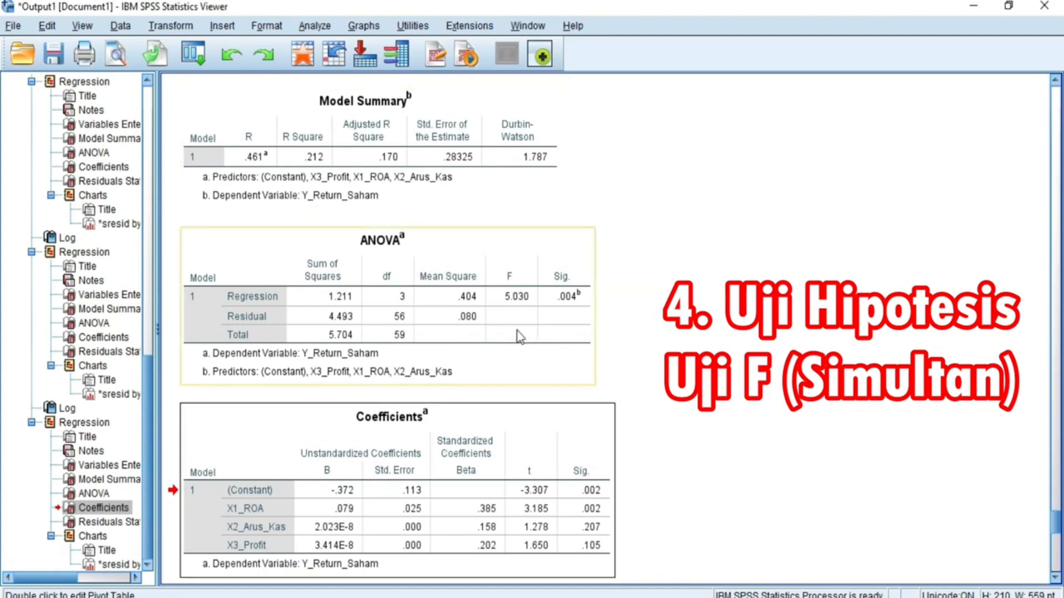
pyautogui.scroll(3, 535, 409)
pyautogui.scroll(-3, 494, 258)
pyautogui.scroll(3, 526, 429)
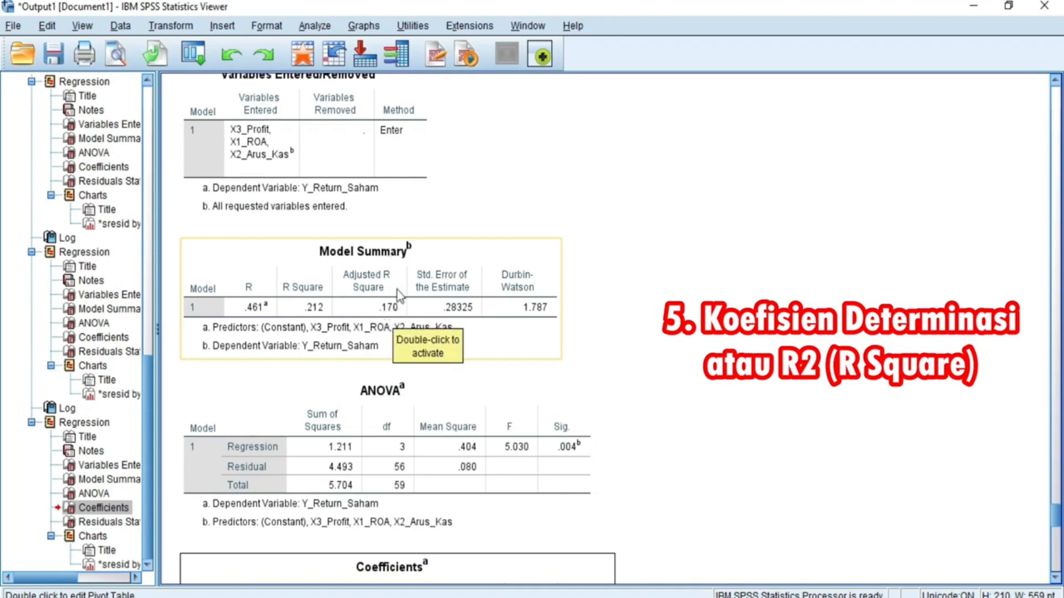
pyautogui.scroll(-3, 410, 333)
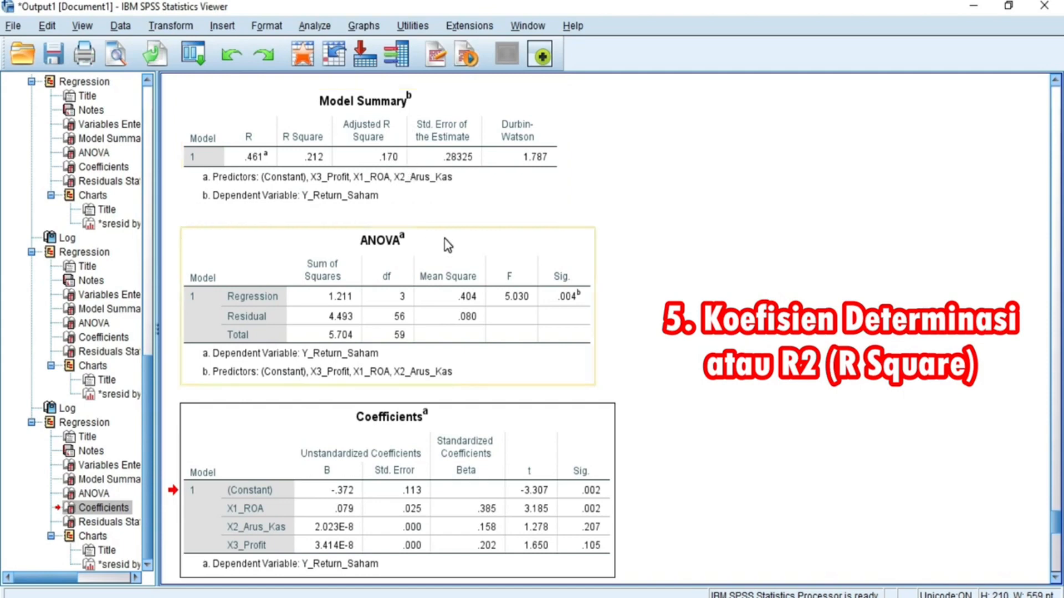
pyautogui.scroll(5, 446, 302)
pyautogui.scroll(-5, 446, 355)
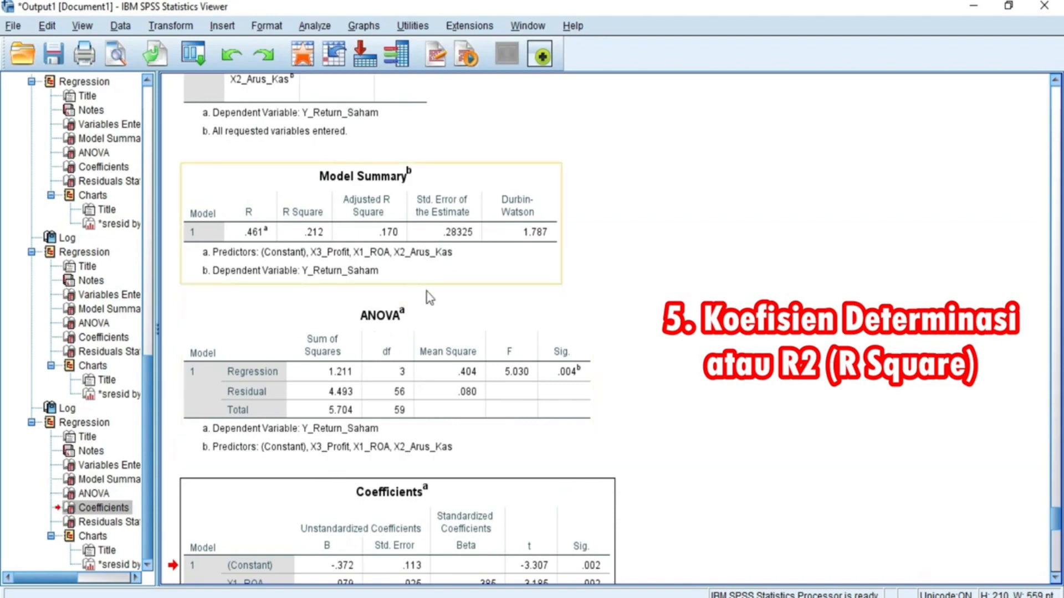
pyautogui.scroll(3, 609, 341)
pyautogui.scroll(-5, 569, 381)
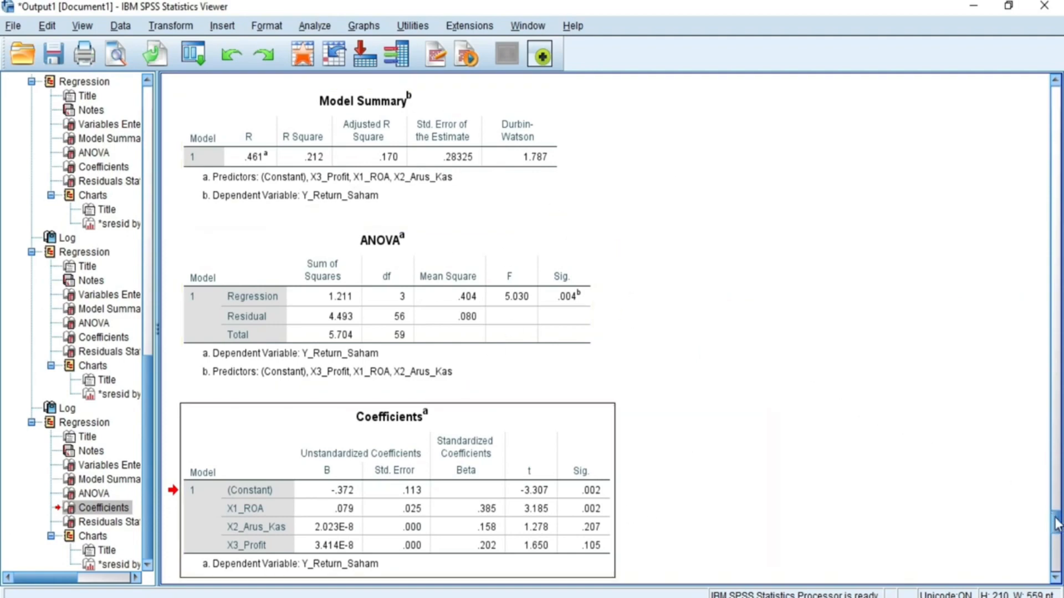
# Review the earlier regression outputs, including the ABRESID tables and the first Y_Return_Saham Model Summary and ANOVA.
pyautogui.moveTo(1055, 523); pyautogui.dragTo(1062, 216)
pyautogui.moveTo(2, 221); pyautogui.dragTo(2, 462)
pyautogui.scroll(2, 559, 456)
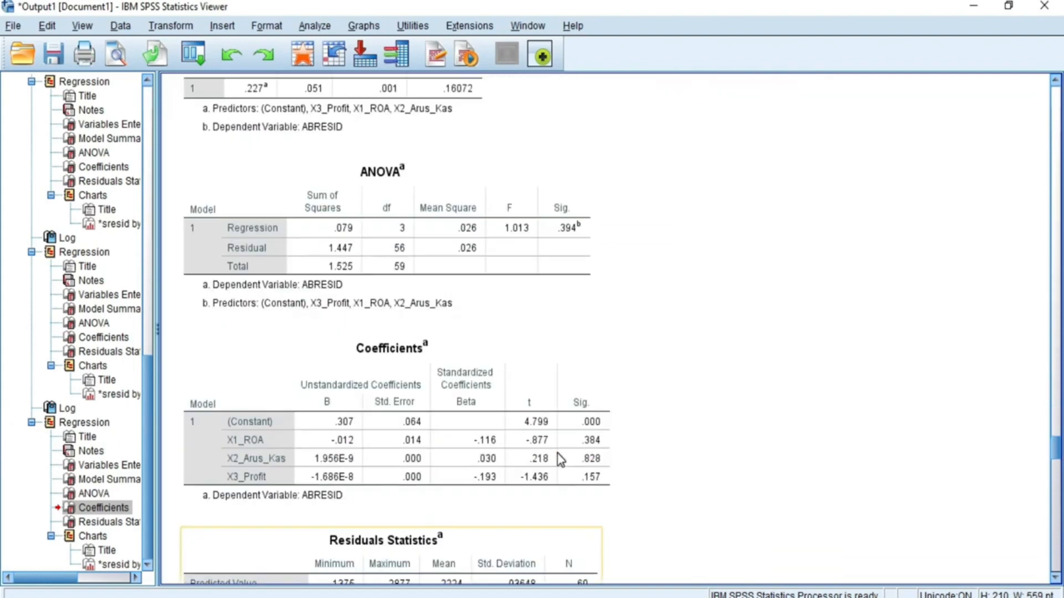
pyautogui.scroll(-4, 612, 493)
pyautogui.scroll(-15, 614, 507)
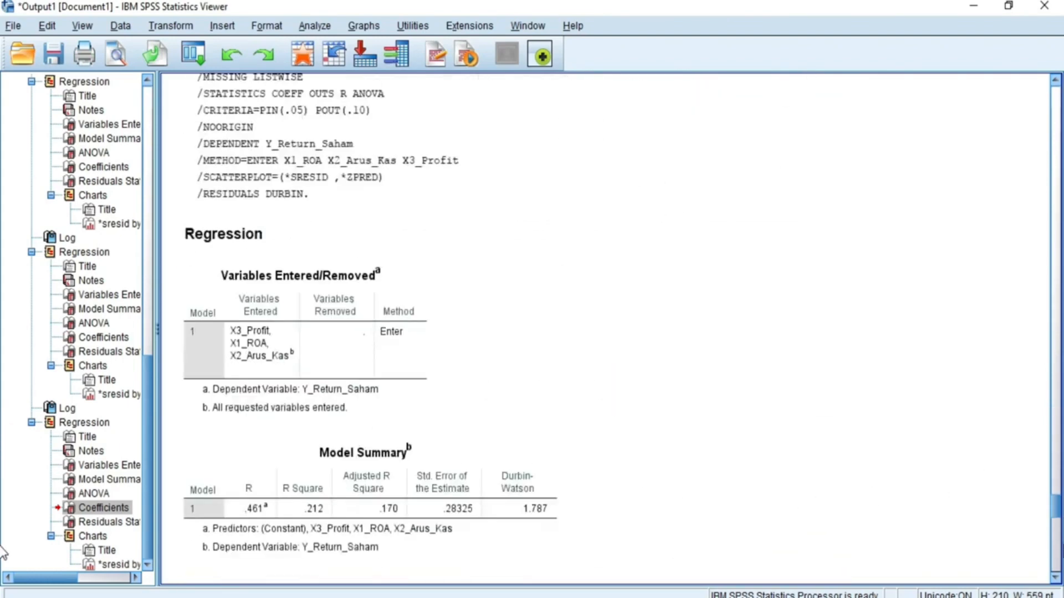
pyautogui.scroll(-10, 3, 308)
pyautogui.moveTo(1059, 303); pyautogui.dragTo(1059, 136)
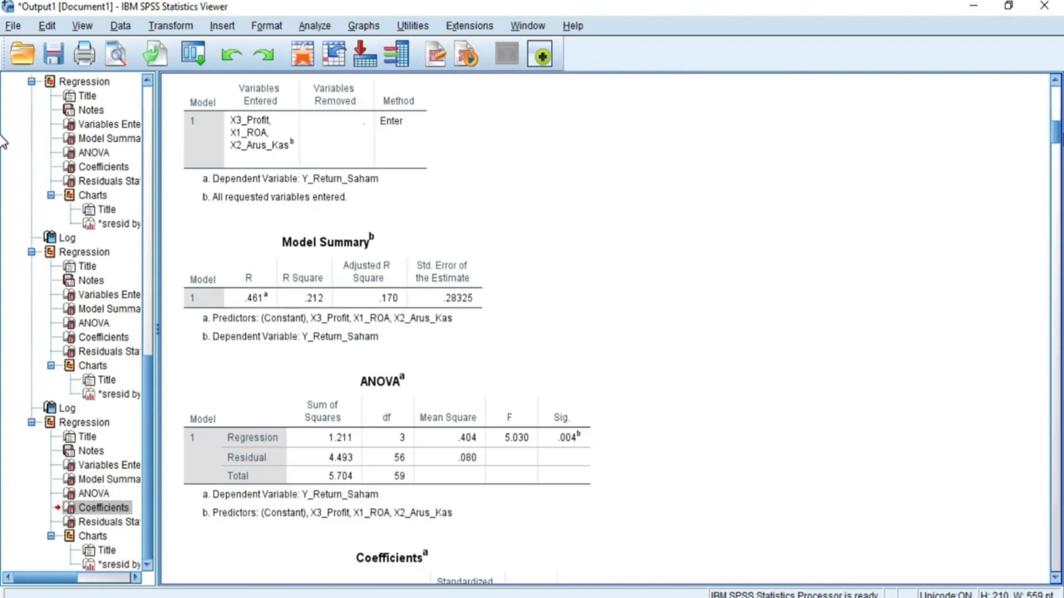
# Minimize the output viewer, the Durbin-Watson table and the Calculator to return to the Data Editor.
pyautogui.click(972, 6)
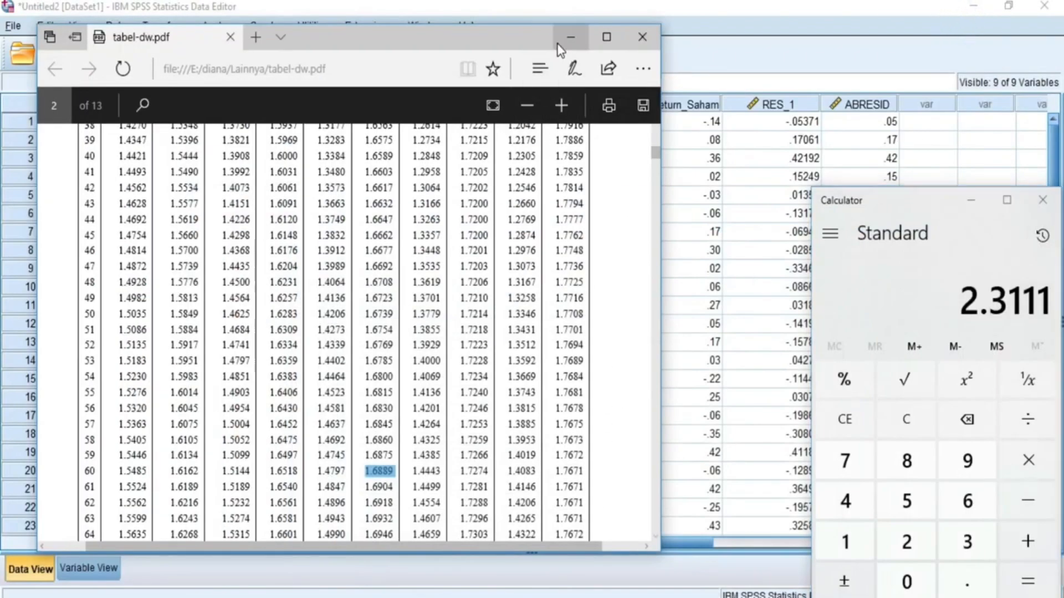
pyautogui.click(571, 37)
pyautogui.click(975, 197)
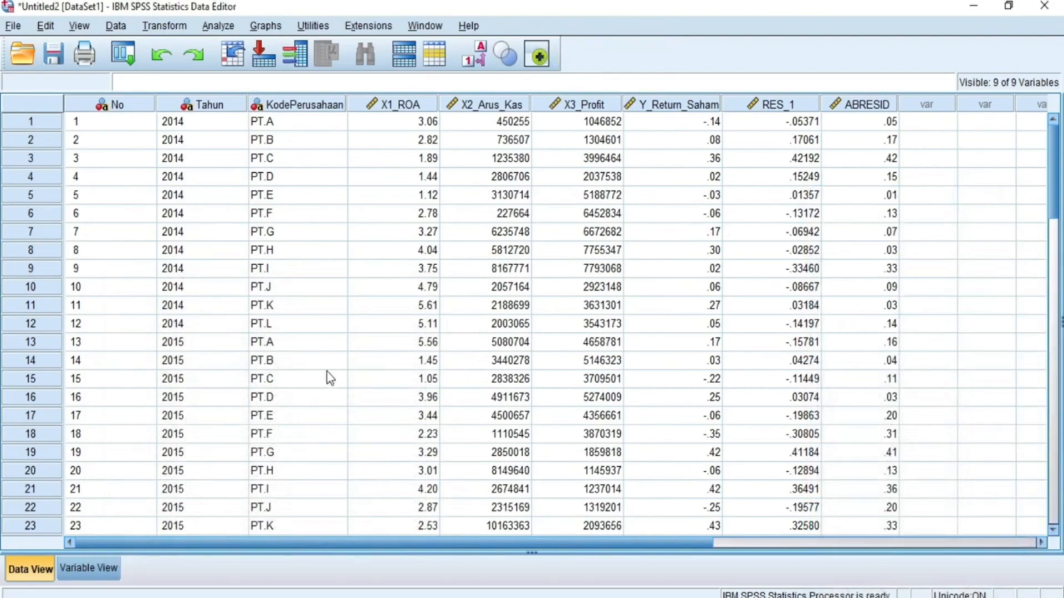